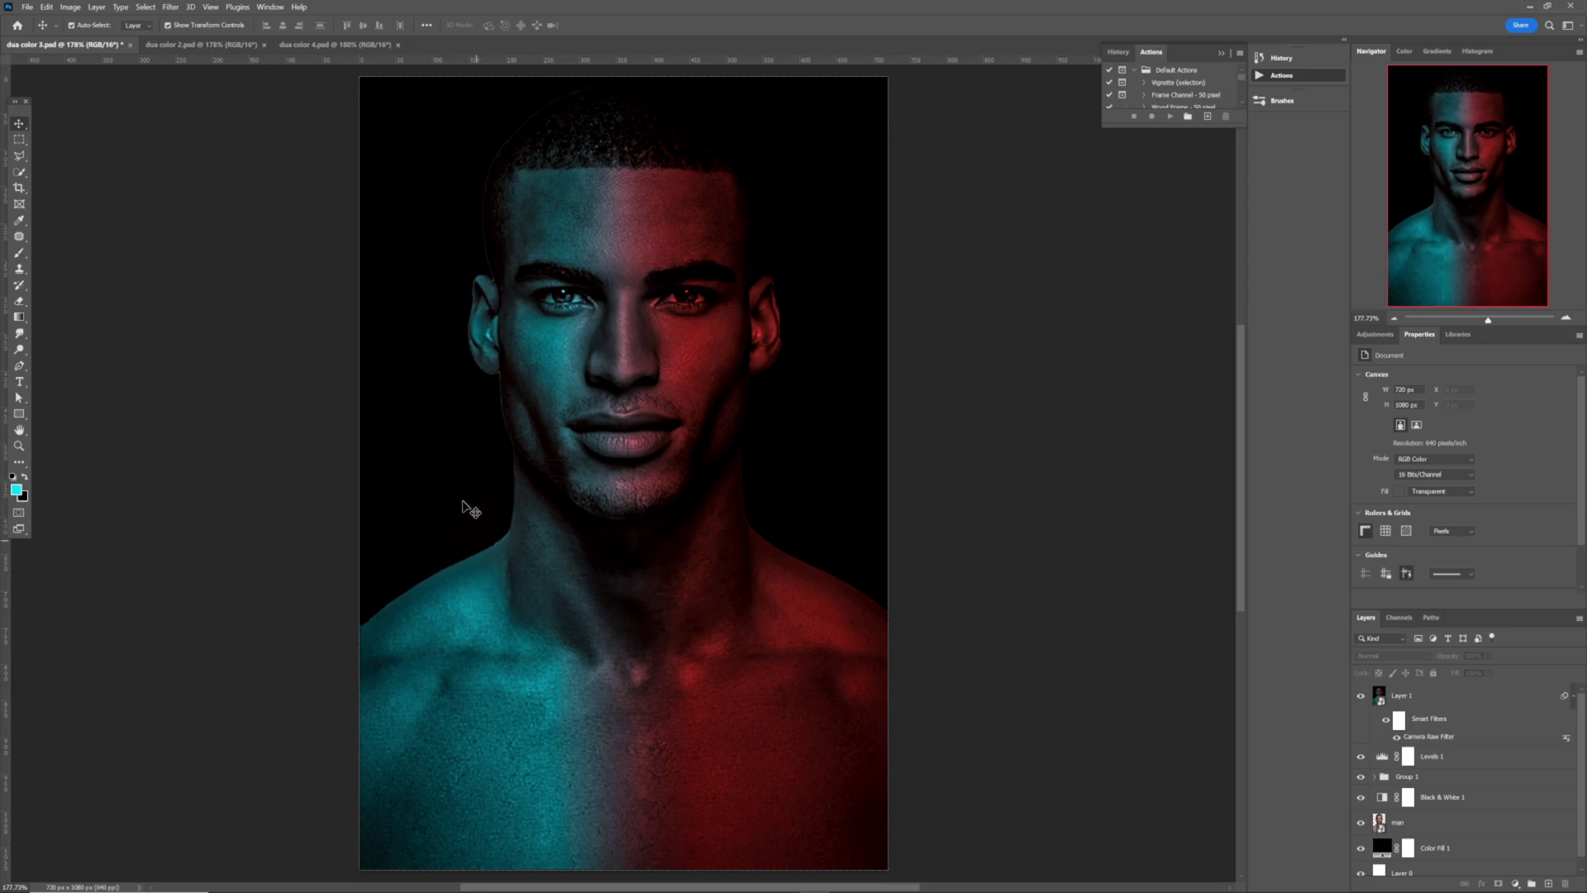
Create a new 720 x 1080 px document at 640 pixels/inch in 16-bit RGB with a white background
left_click(211, 45)
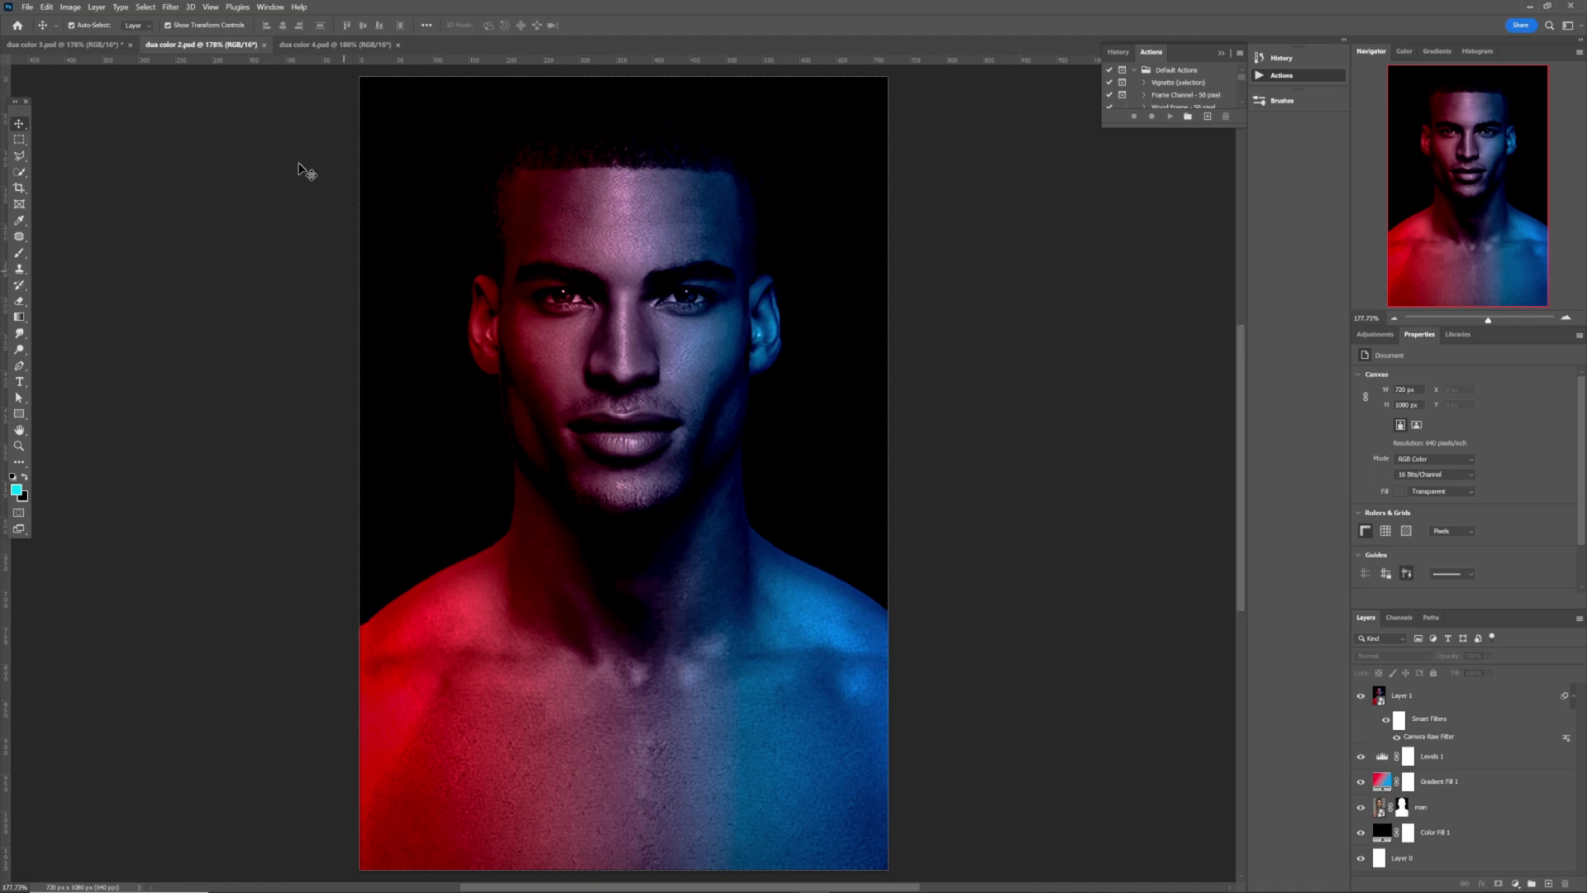
left_click(315, 50)
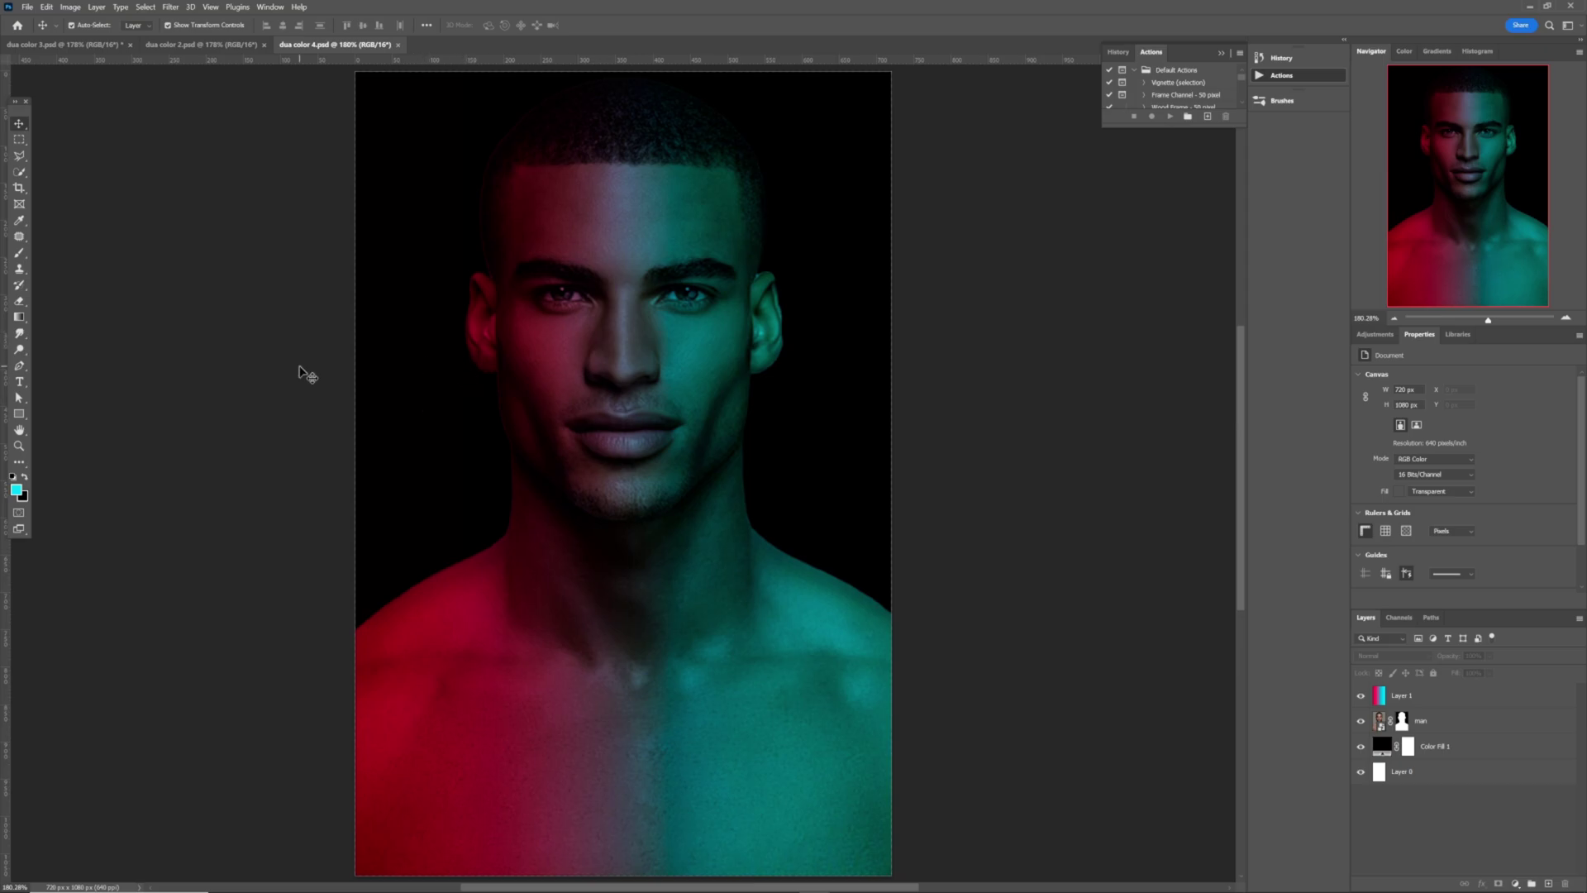
key("ctrl+n")
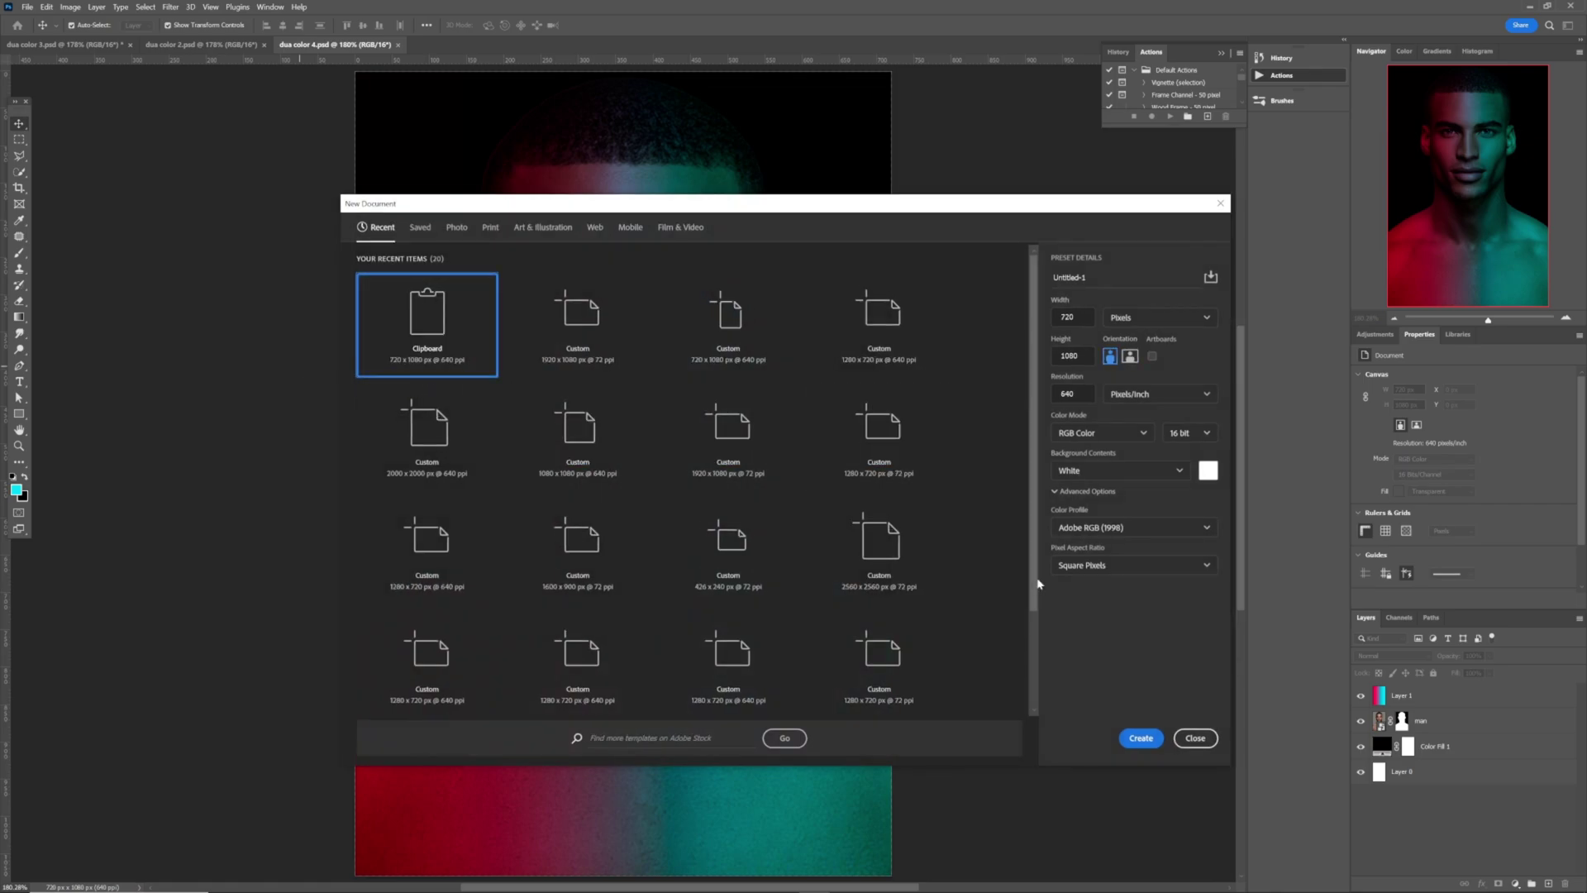
left_click(1147, 738)
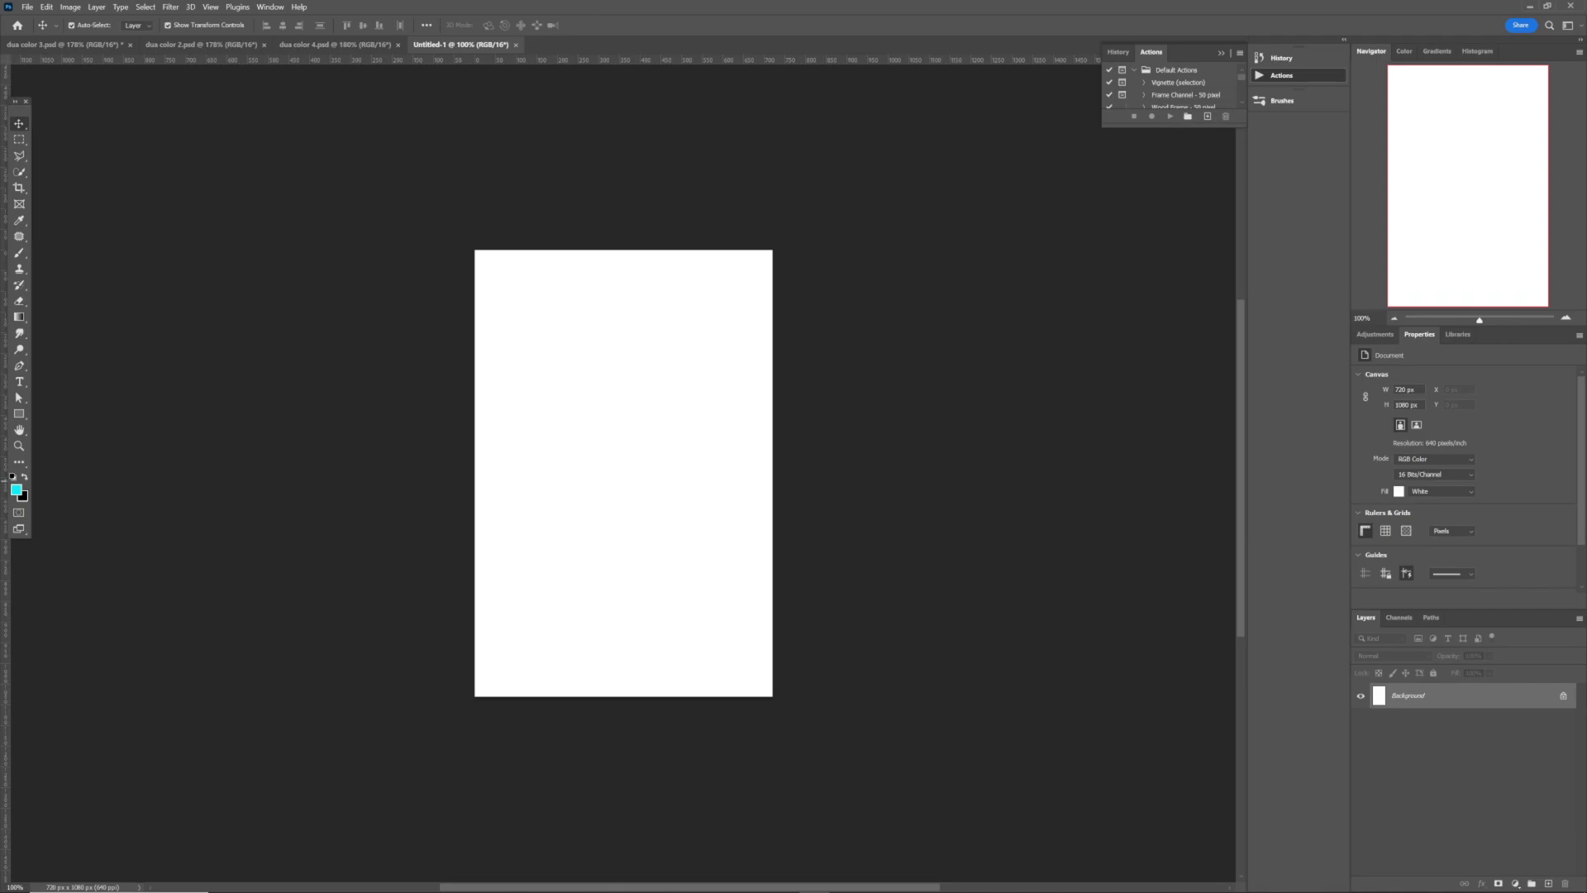
Place the portrait photo in the new document and rename its layer to man
left_click_drag(4, 388, 579, 519)
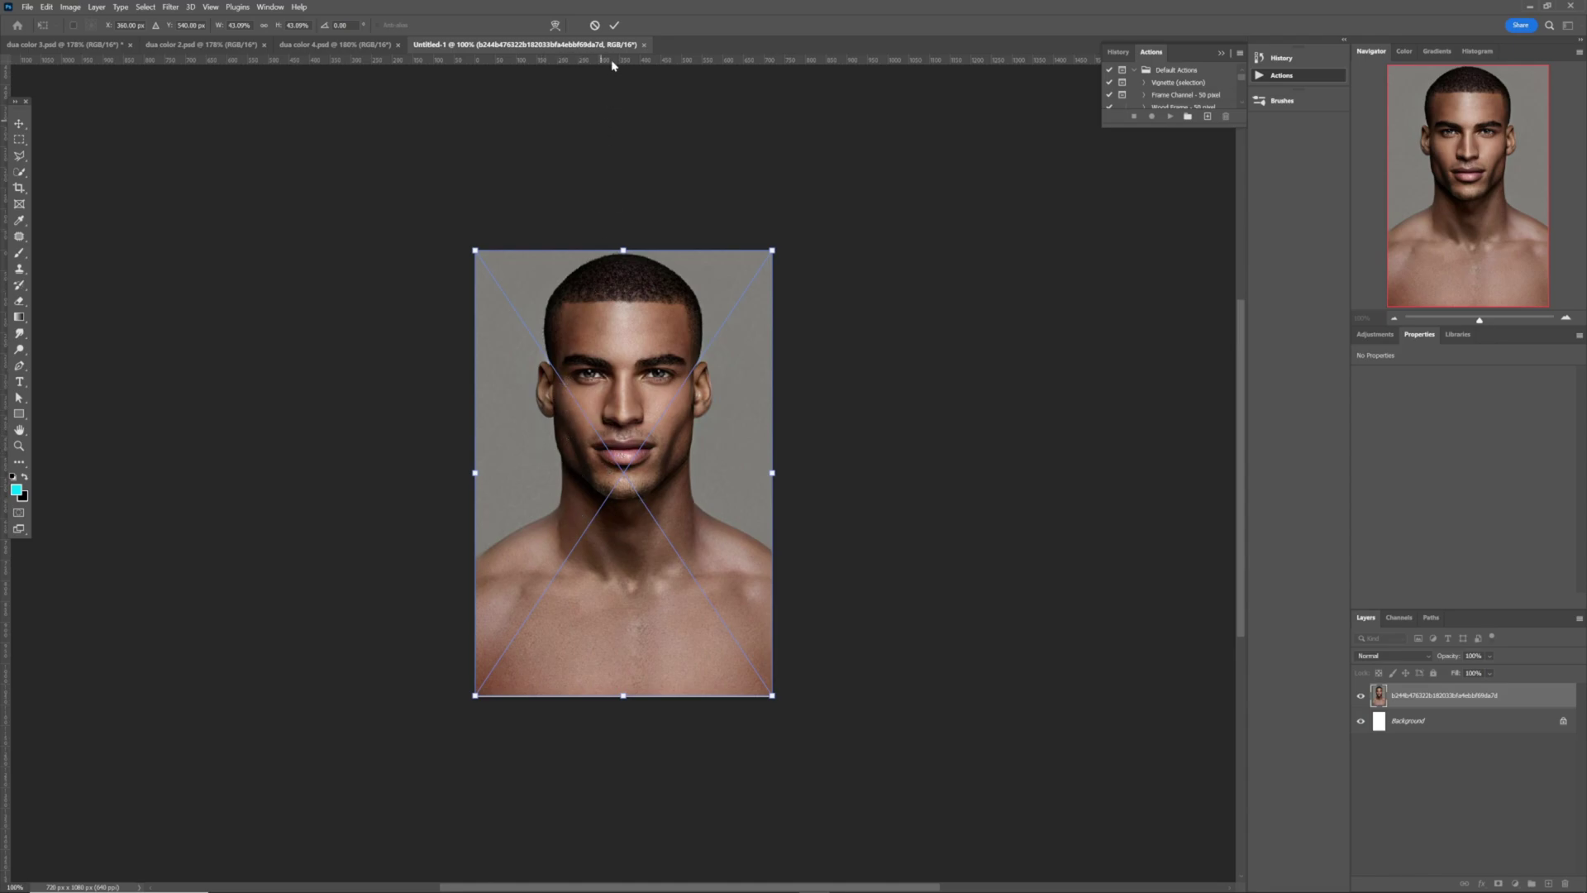
left_click(612, 26)
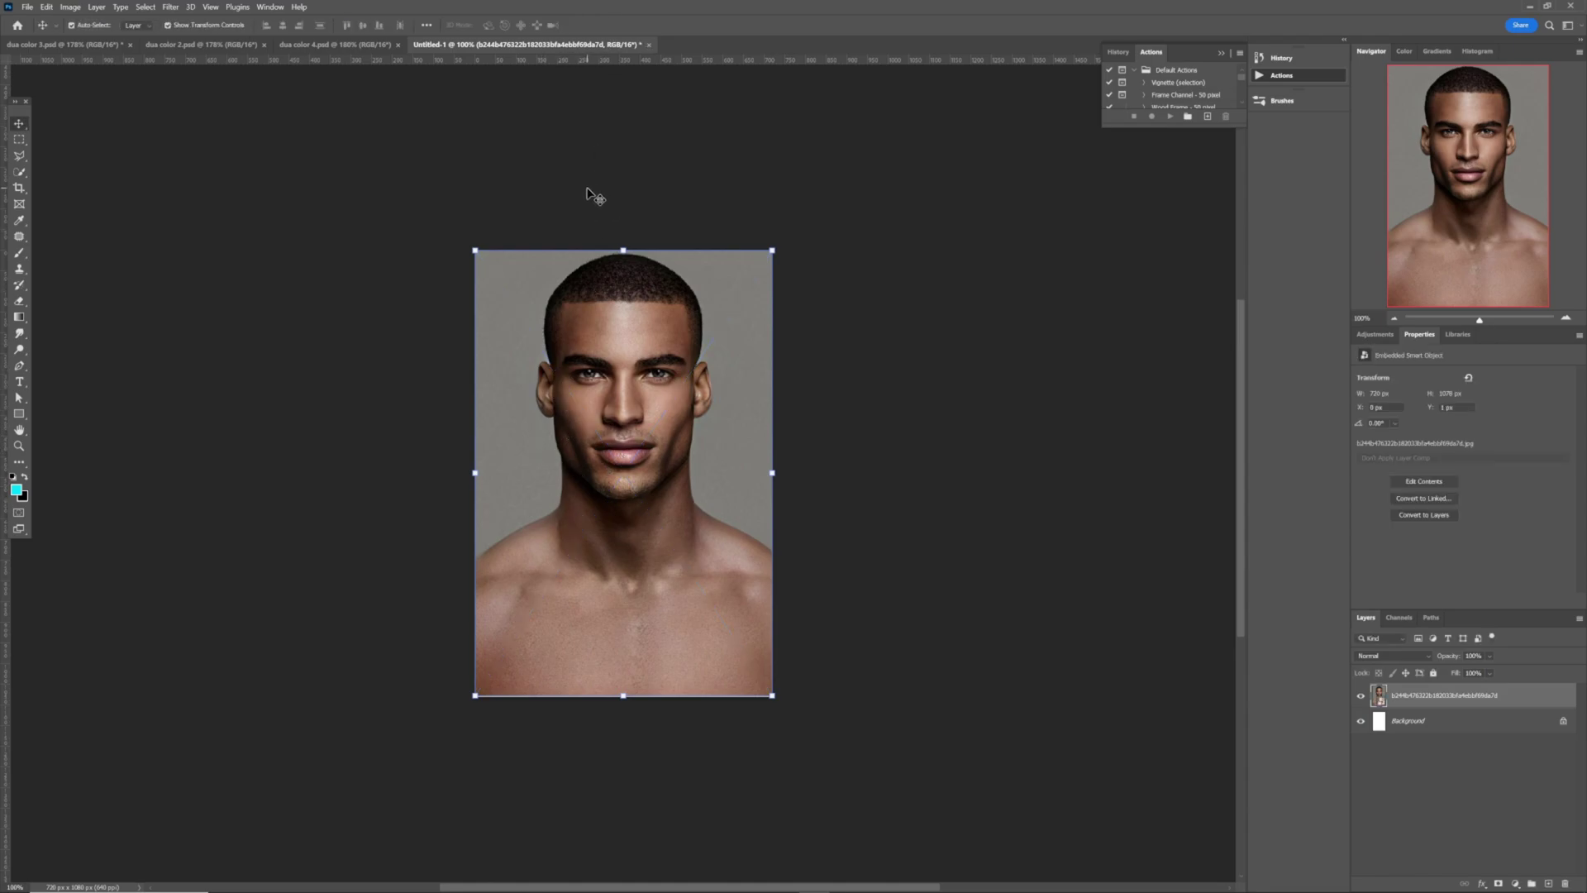
key("ctrl+0")
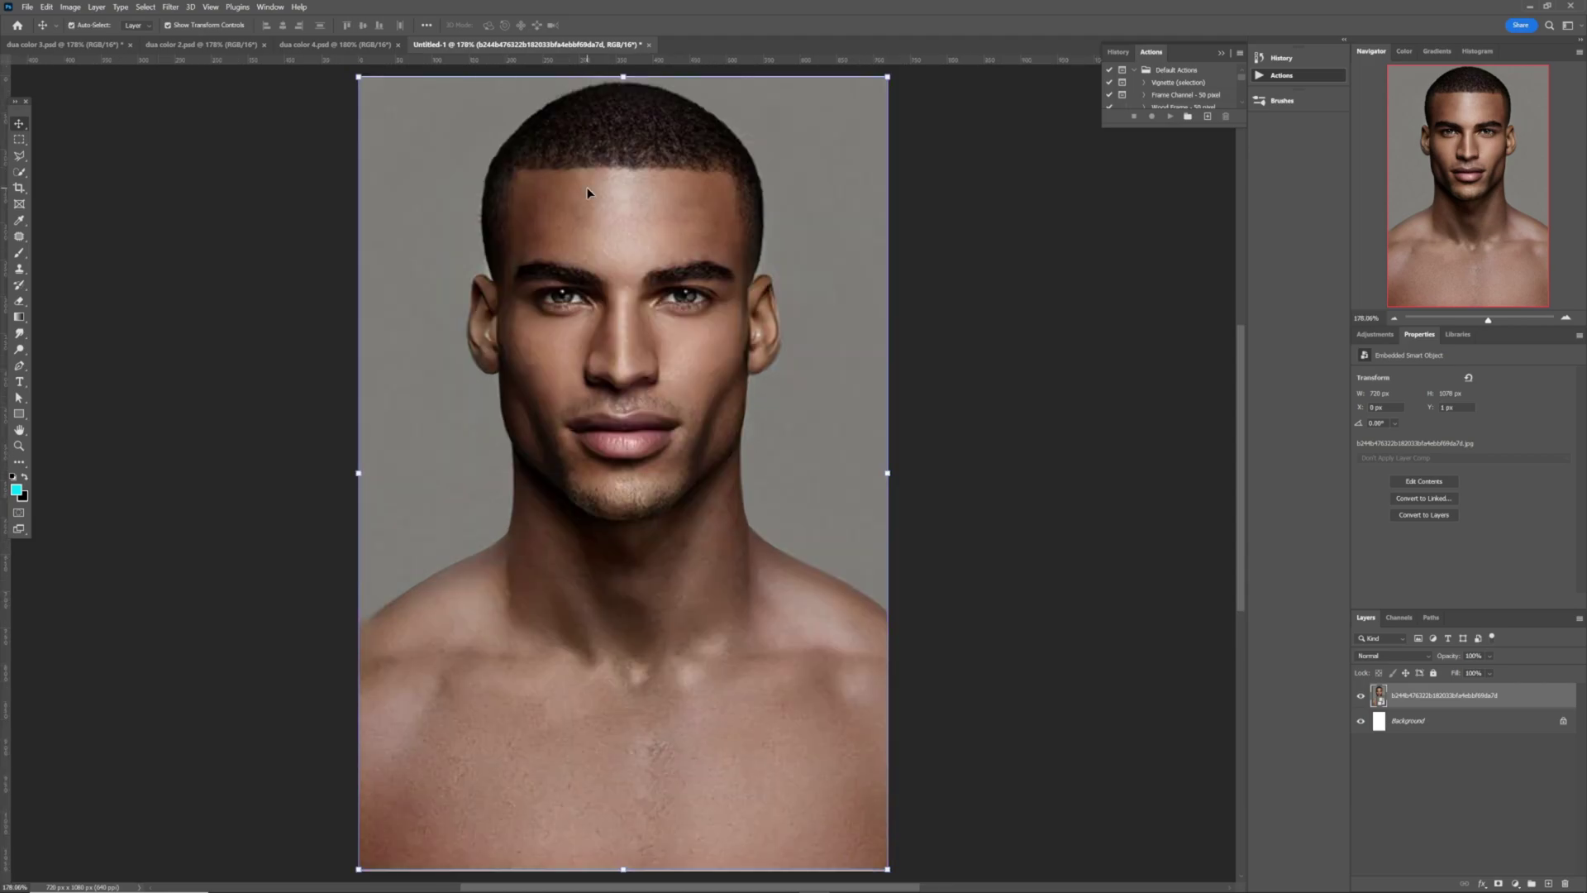
double_click(1445, 697)
type("man")
key("Return")
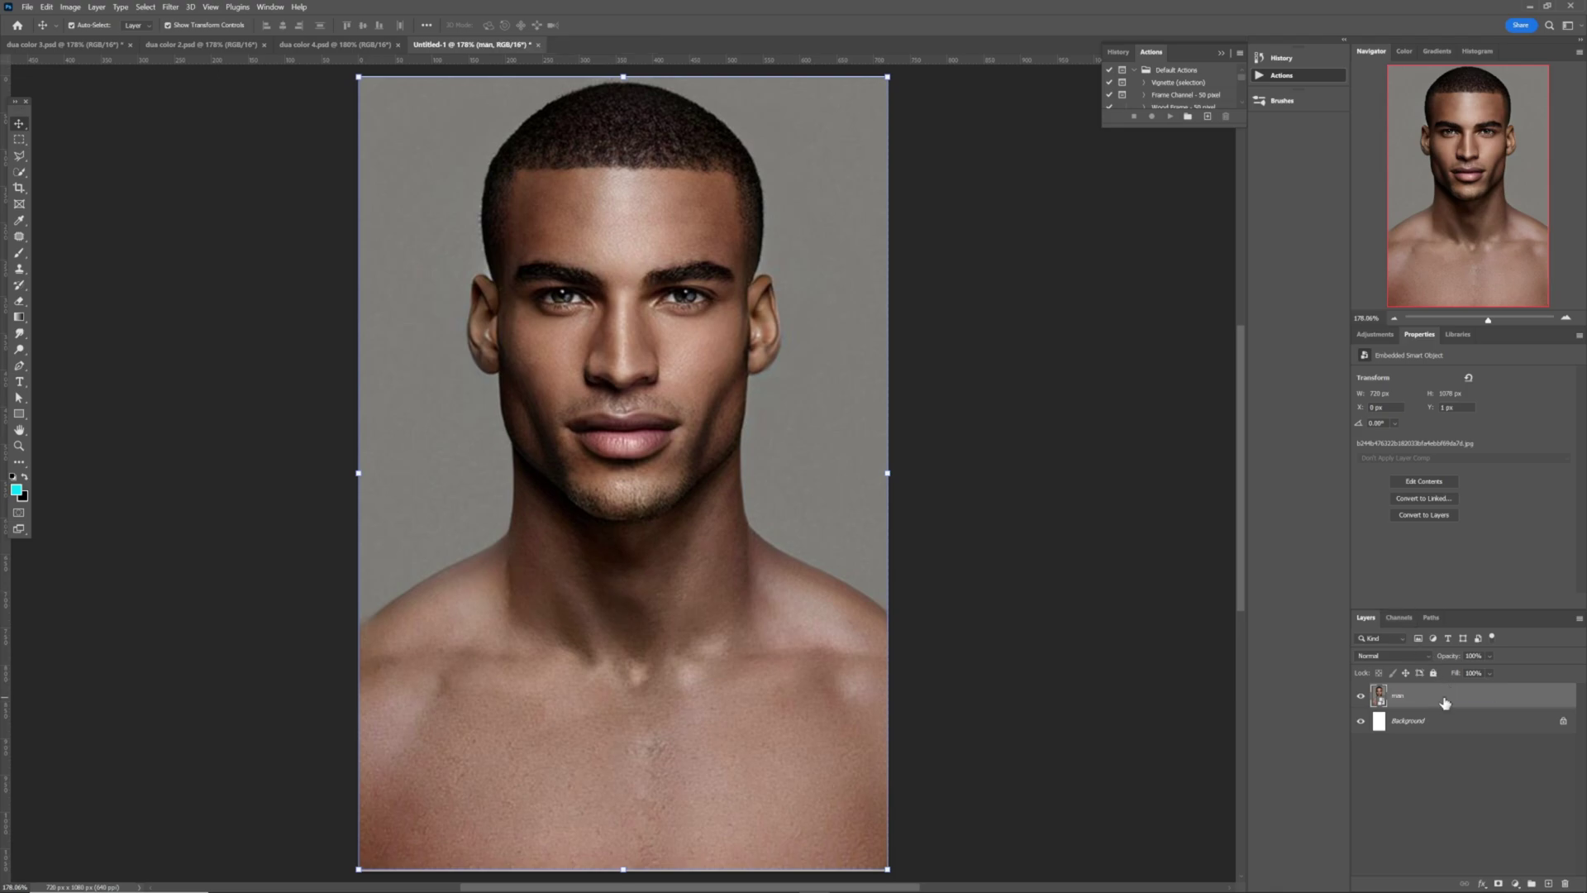
Select the man with Select Subject and turn the selection into a layer mask on his layer
left_click(22, 174)
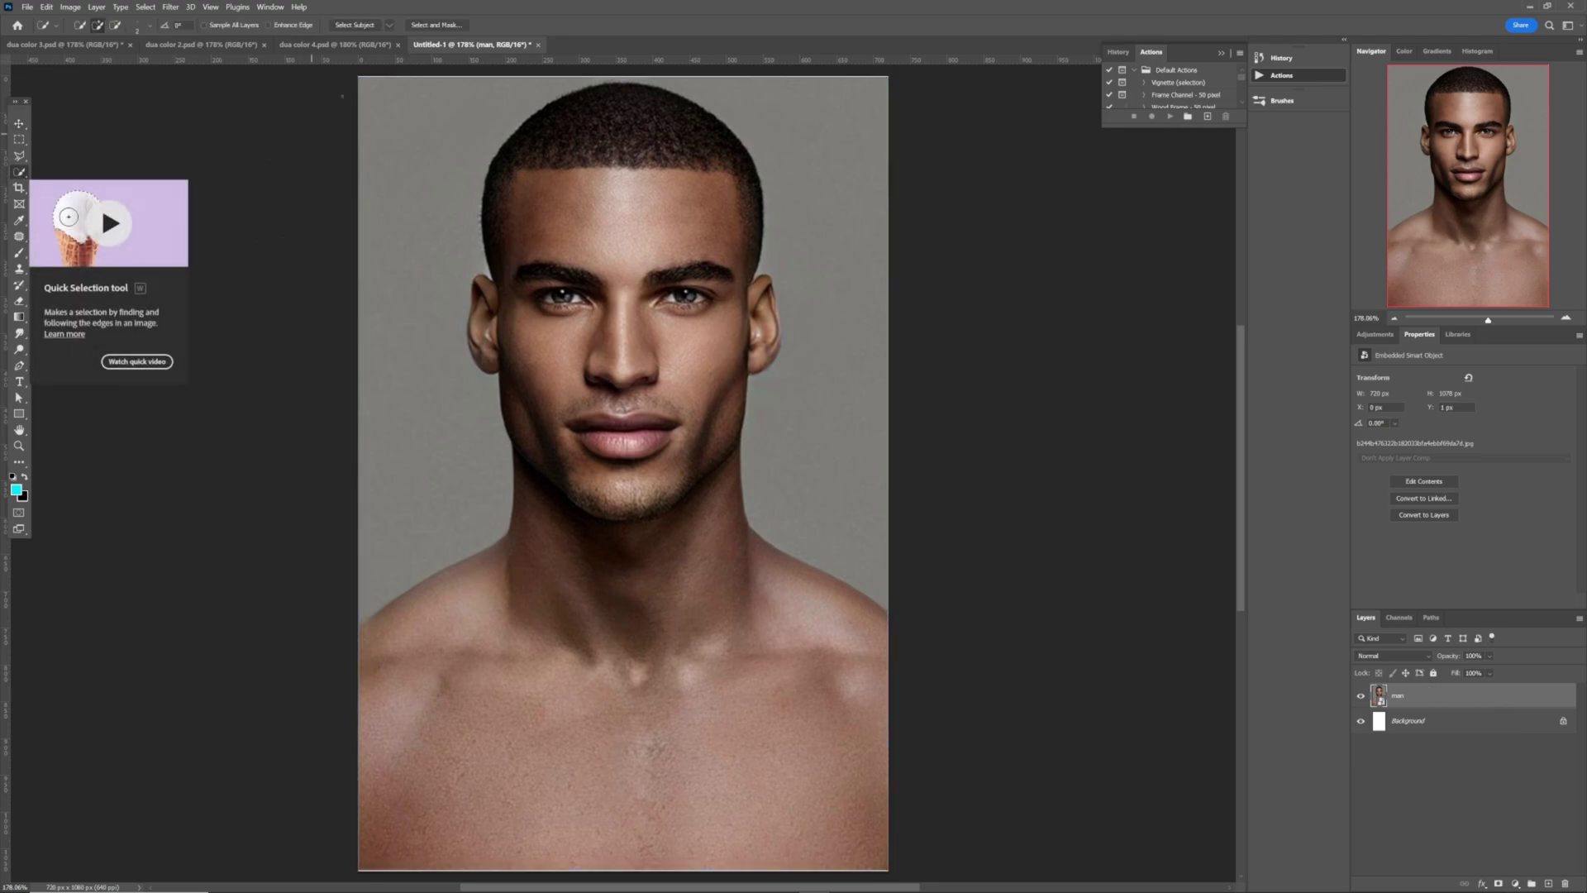
left_click(348, 24)
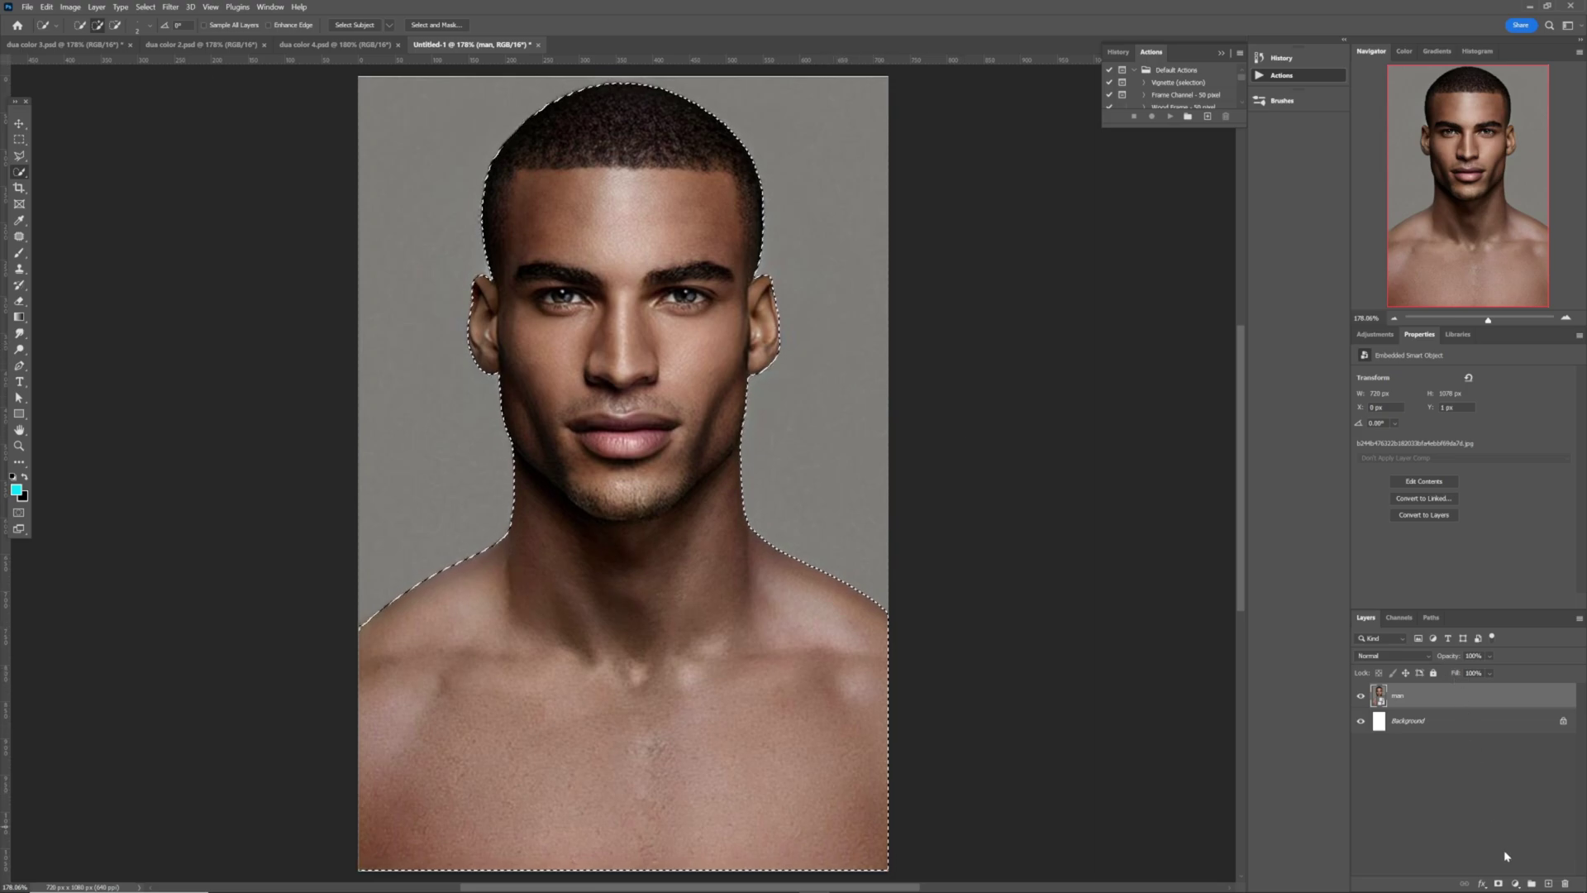
left_click(1499, 884)
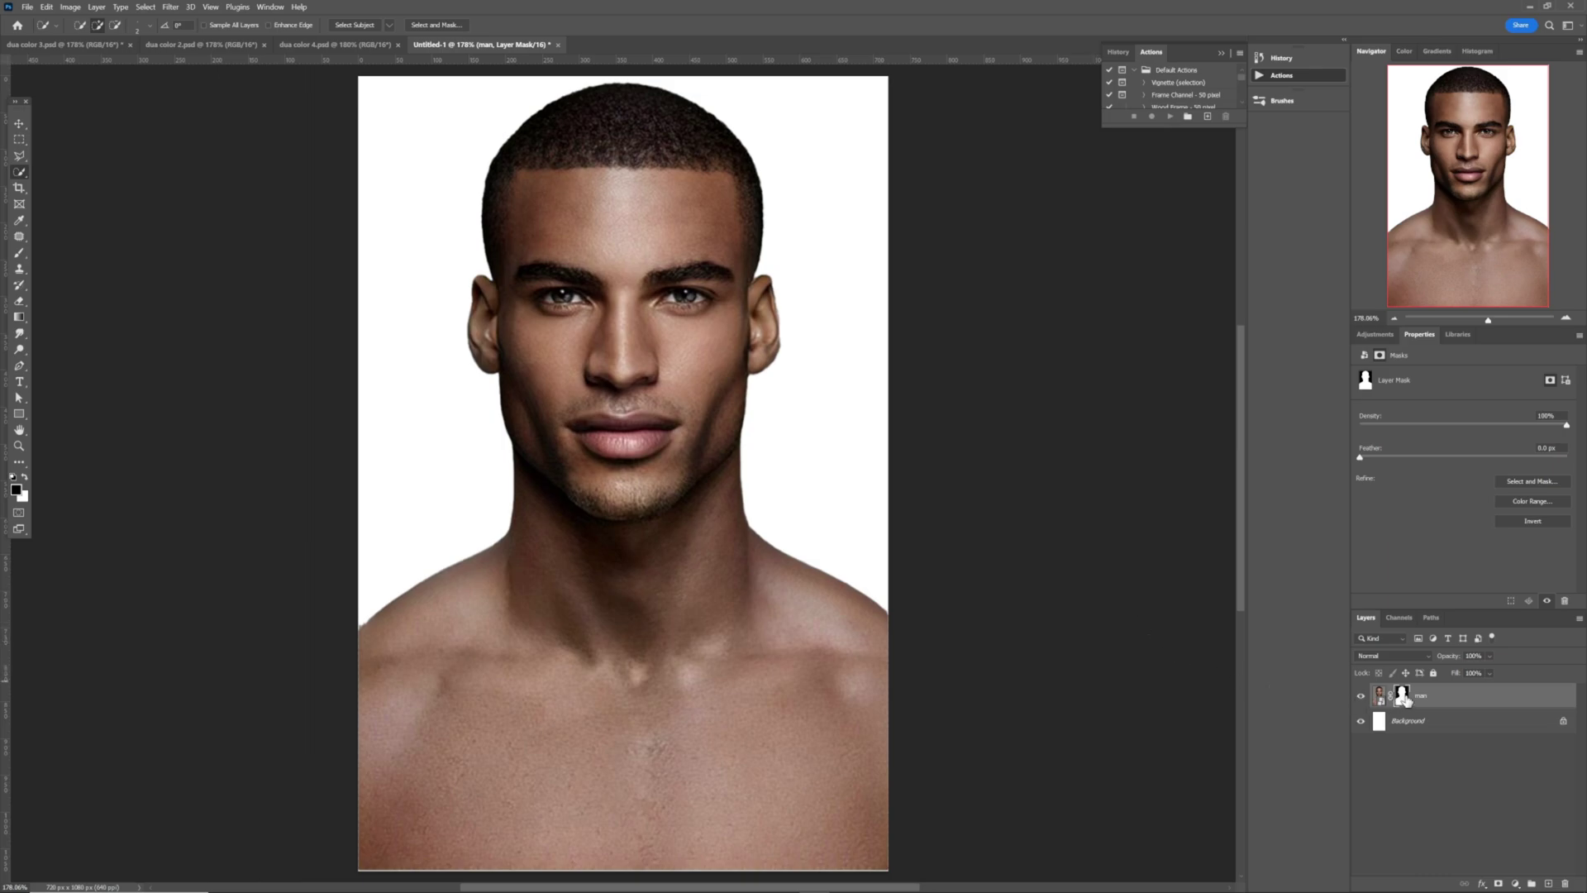
Refine the man's layer mask by subtracting the leftover background between his hair and the ear on the image's right side
double_click(1403, 699)
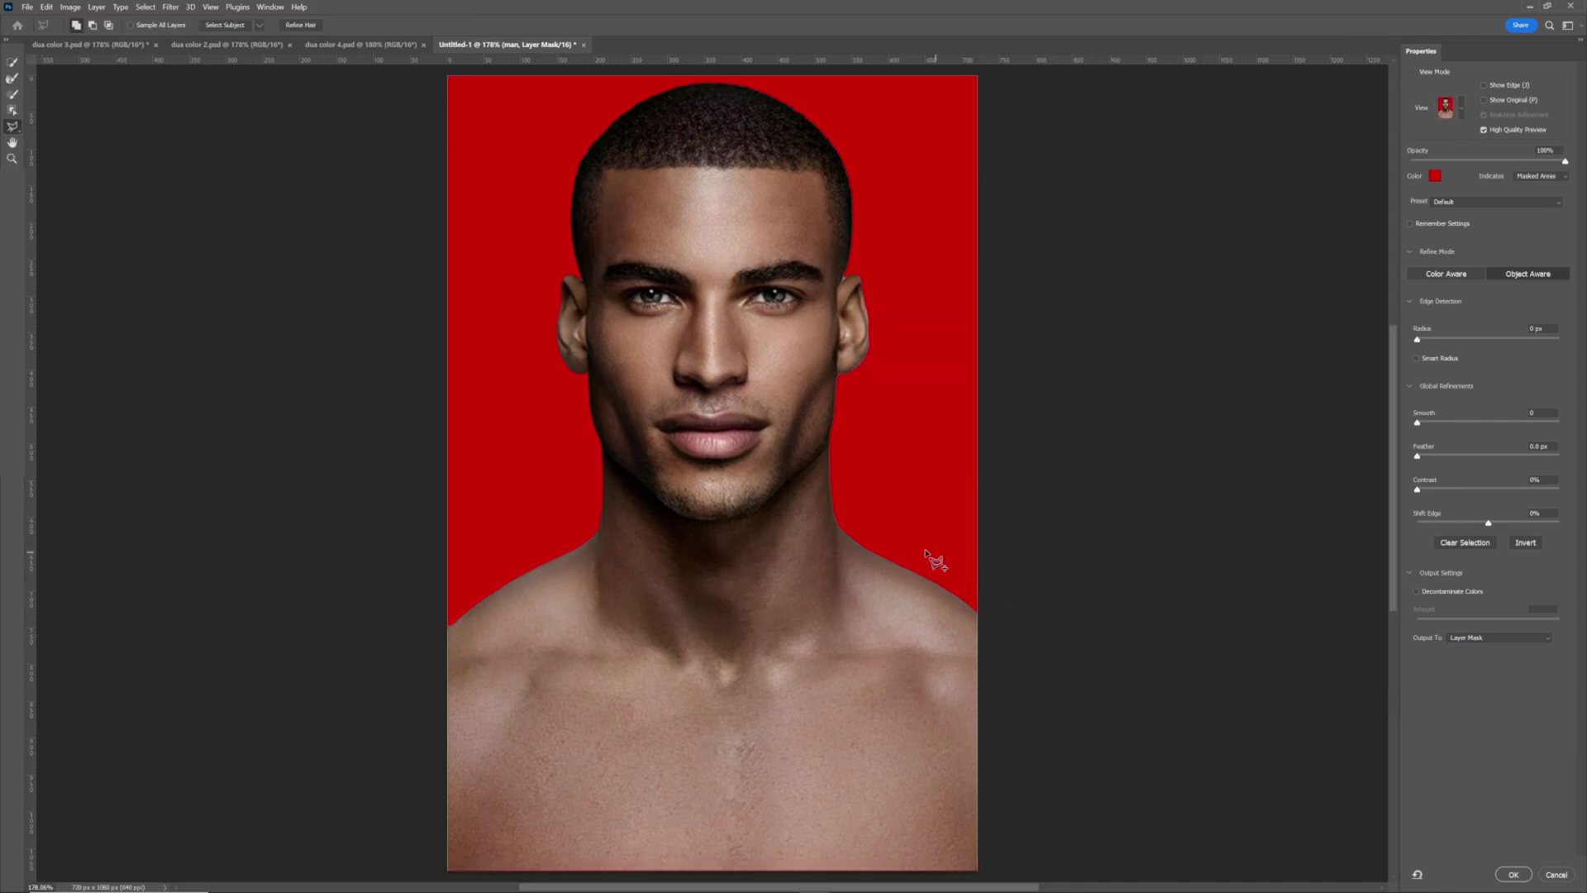
left_click_drag(806, 527, 834, 578)
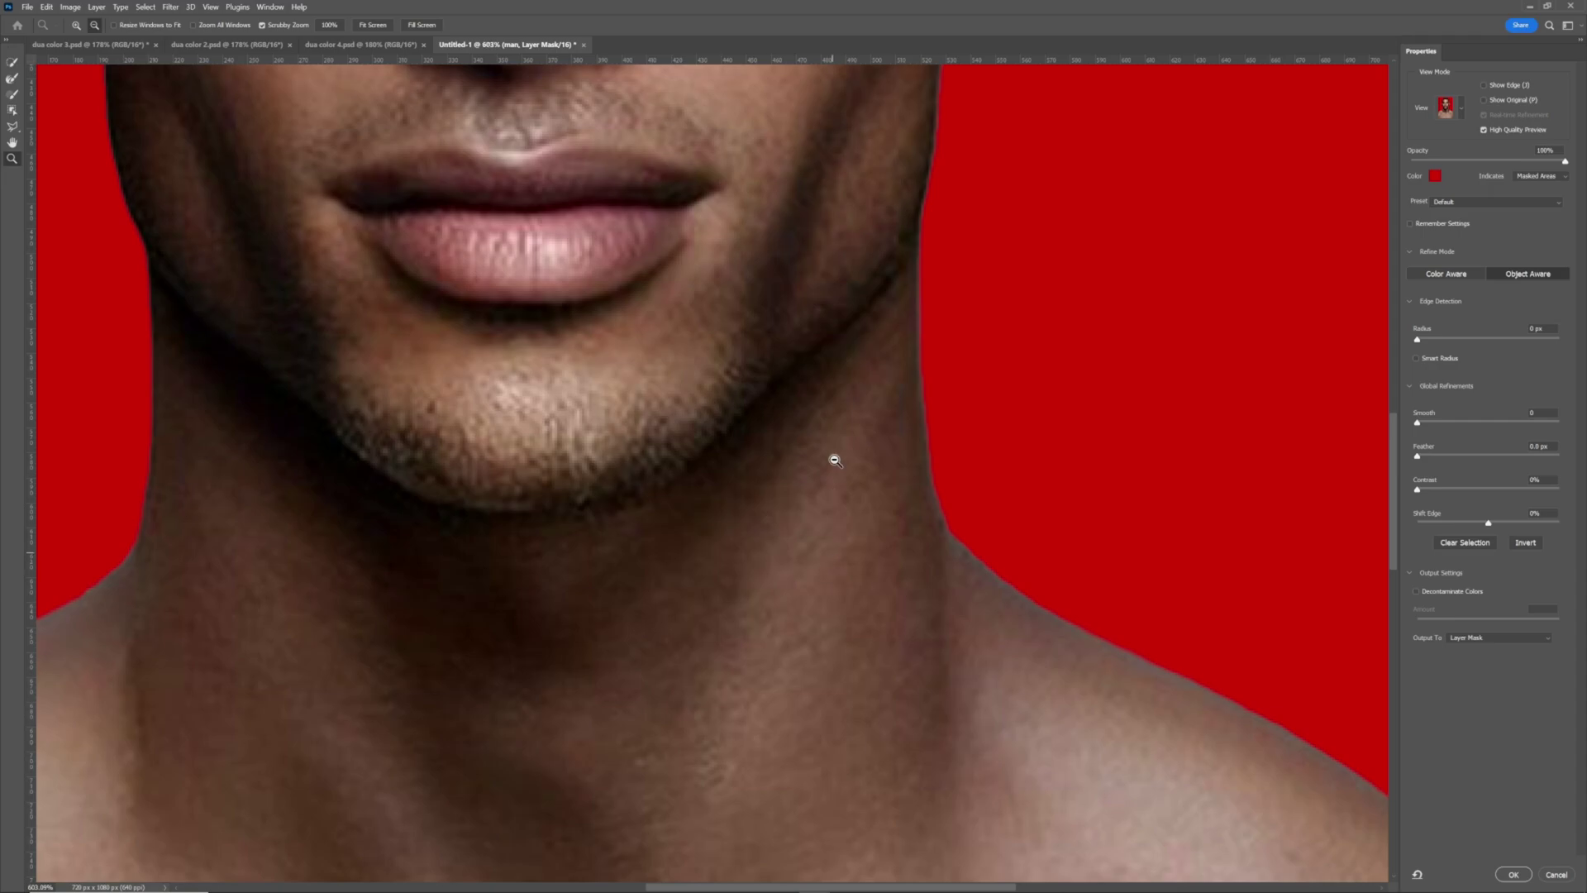
left_click_drag(851, 276, 812, 602)
scroll(873, 344, "up", 5)
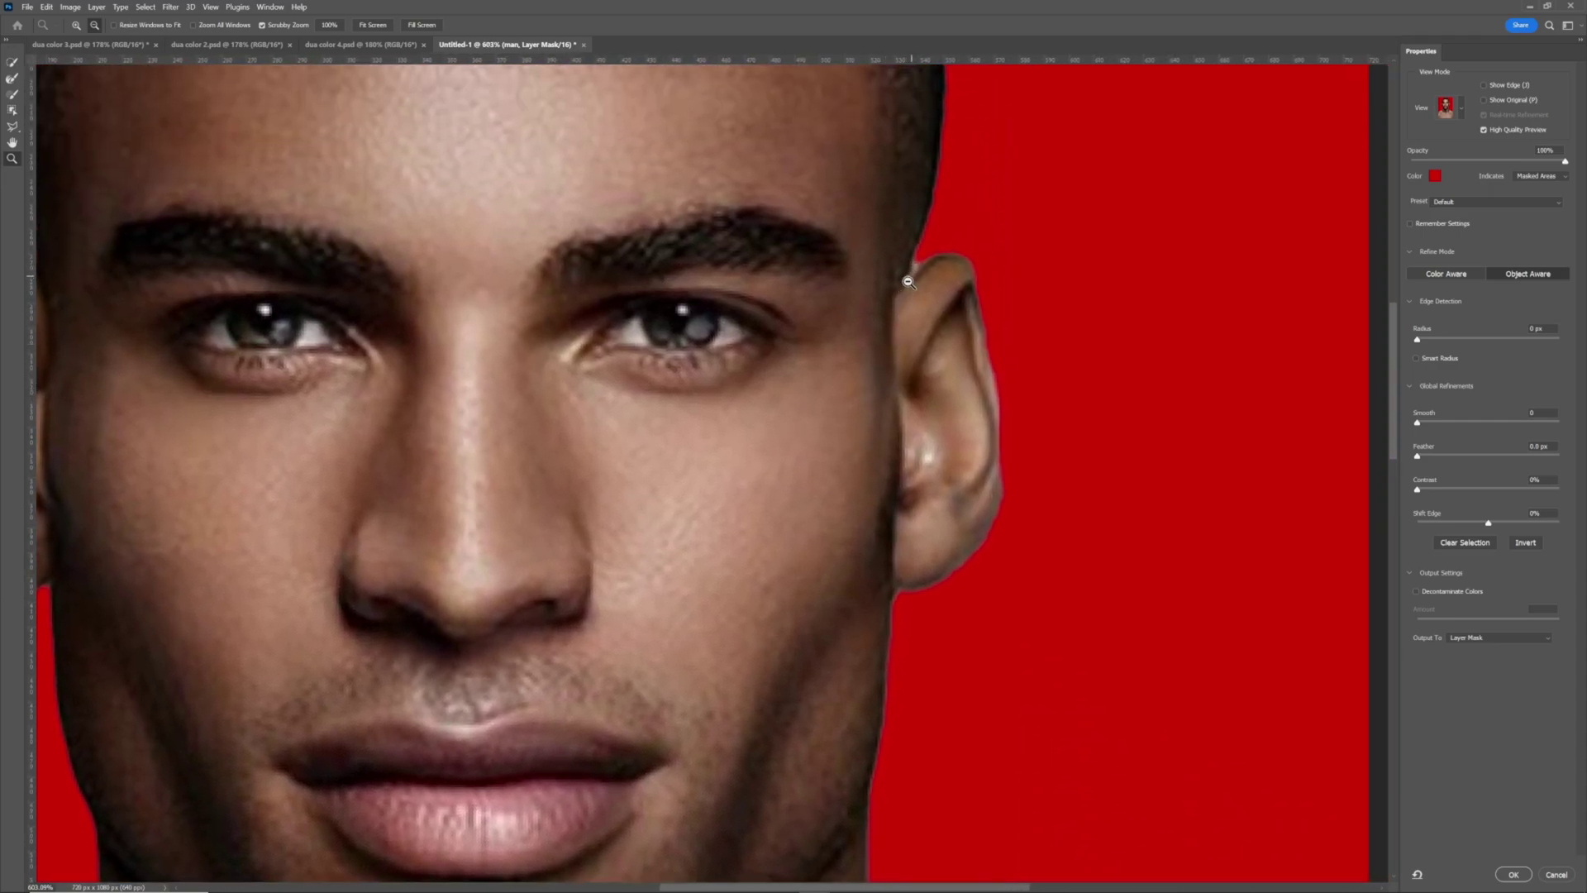
left_click(13, 126)
mouse_move(915, 258)
left_mouse_down()
mouse_move(902, 284)
mouse_move(920, 259)
left_mouse_up()
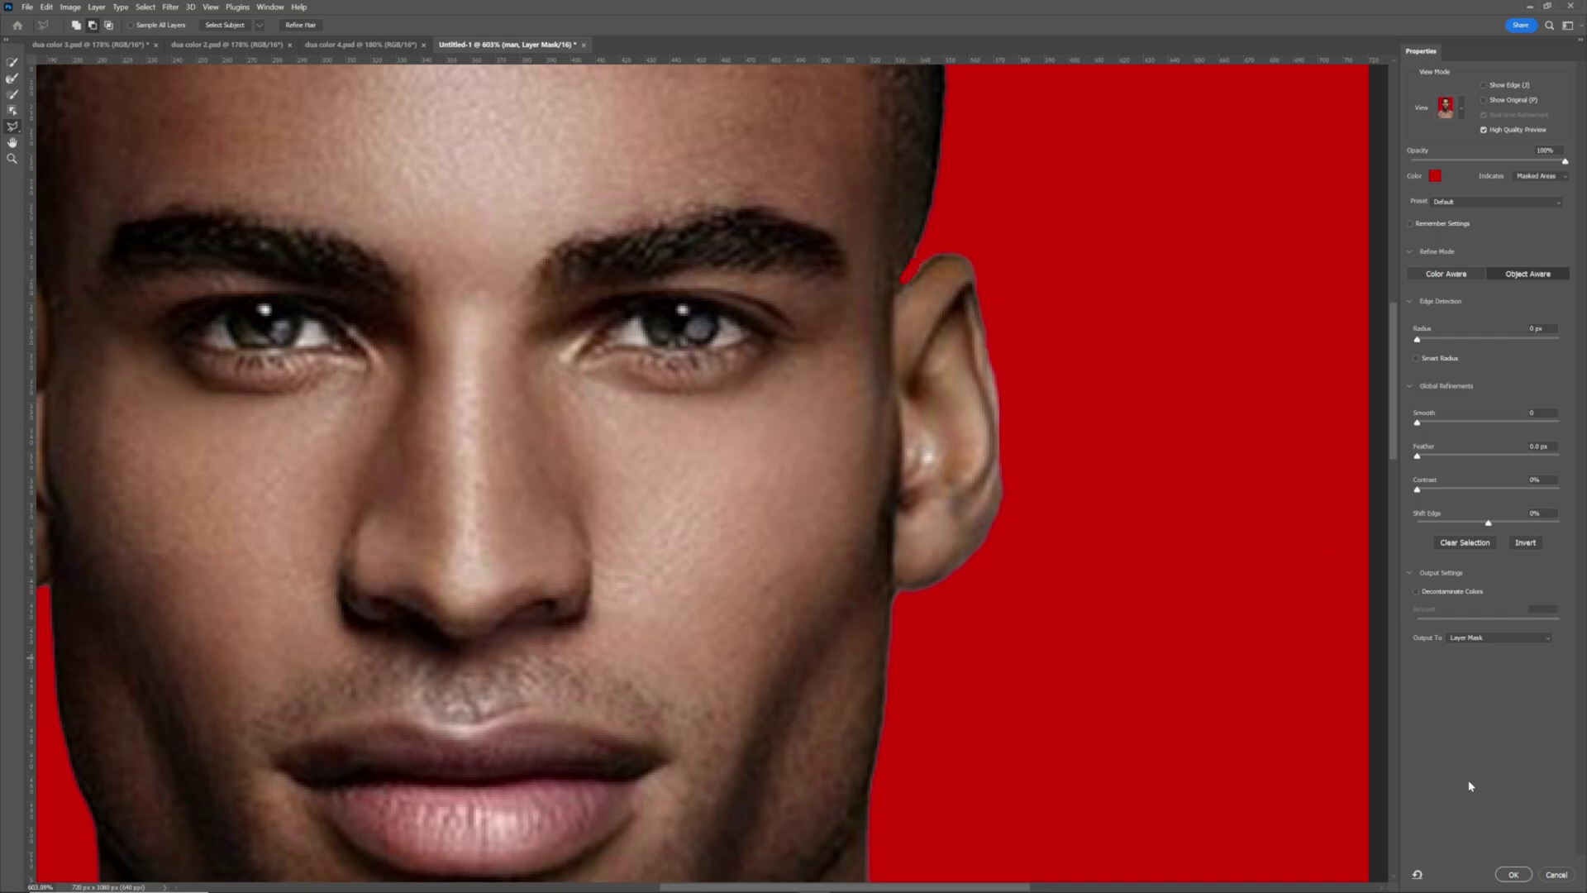
left_click(1514, 874)
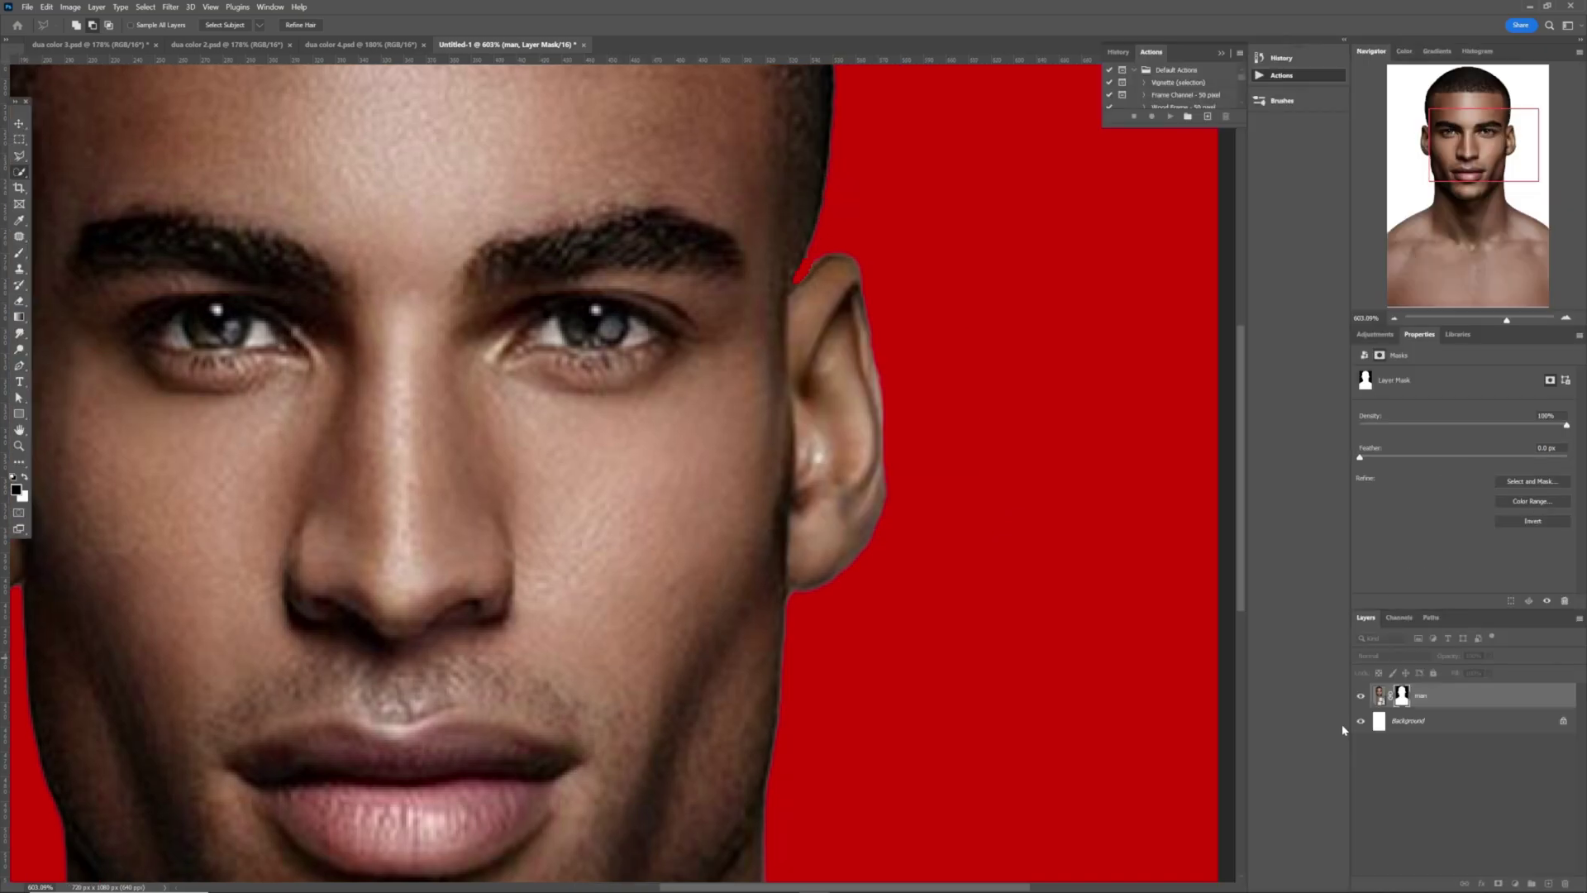
key("ctrl+1")
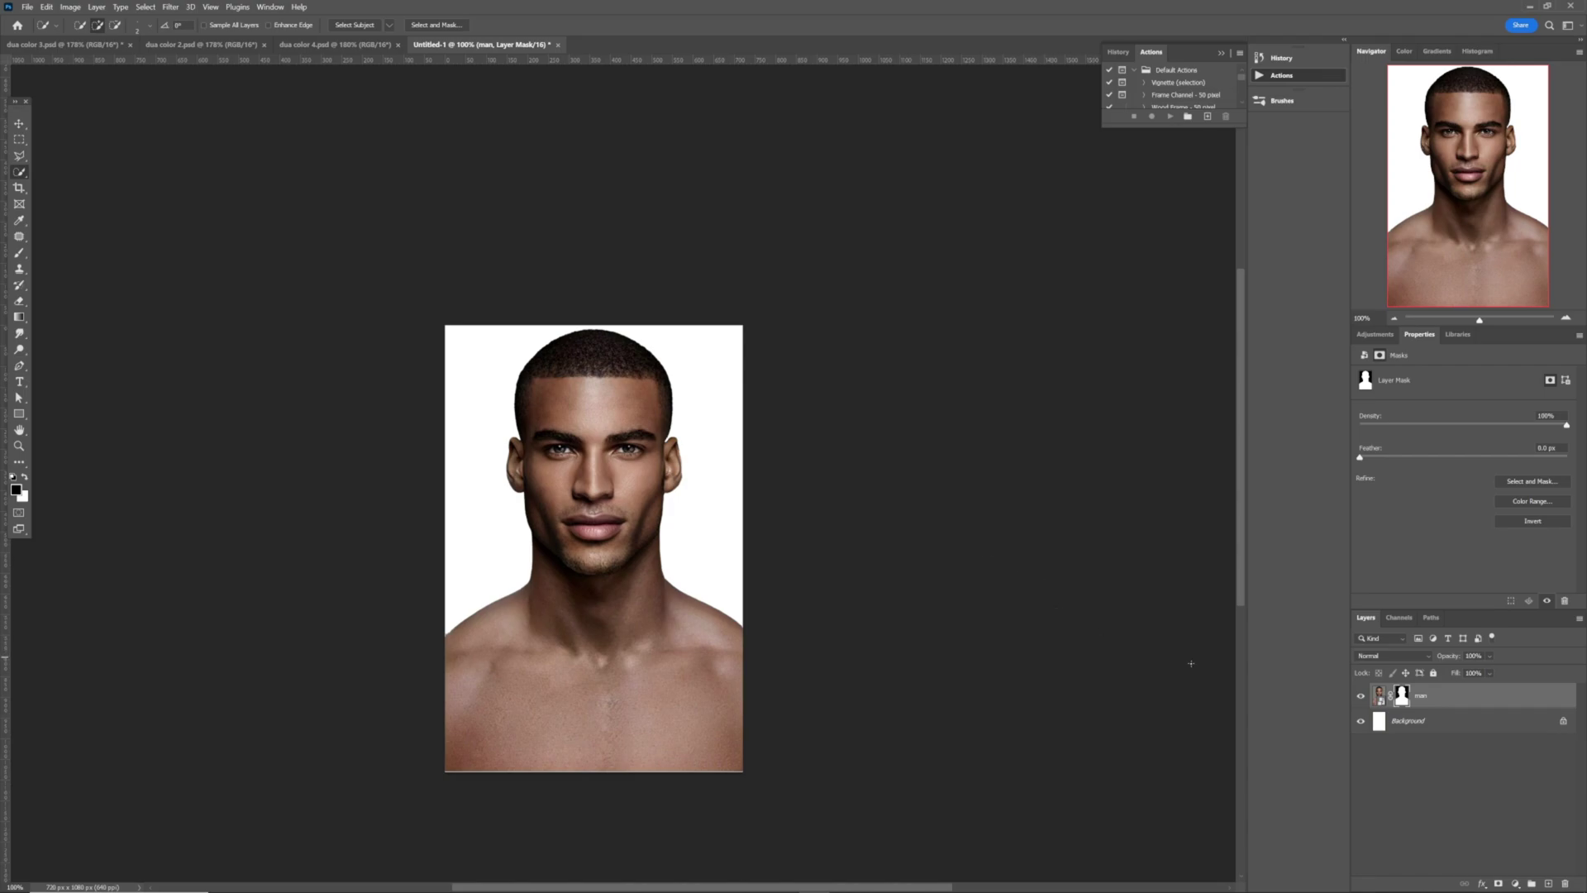
Add a near-black solid colour fill layer (#0b0e0e) and place it beneath the man layer
left_click(1515, 883)
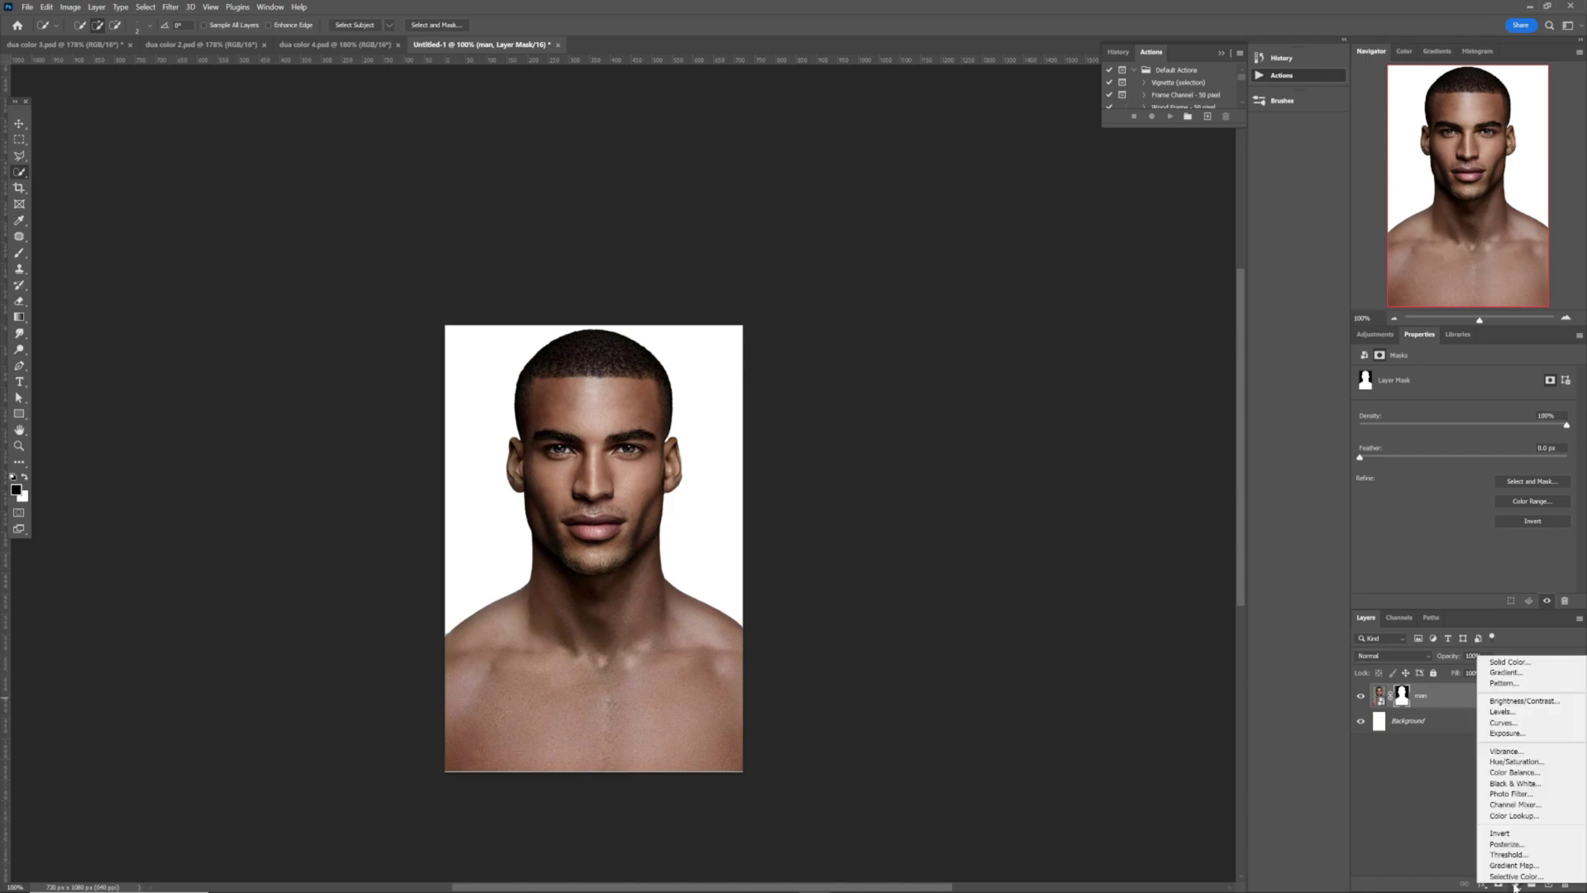
left_click(1529, 662)
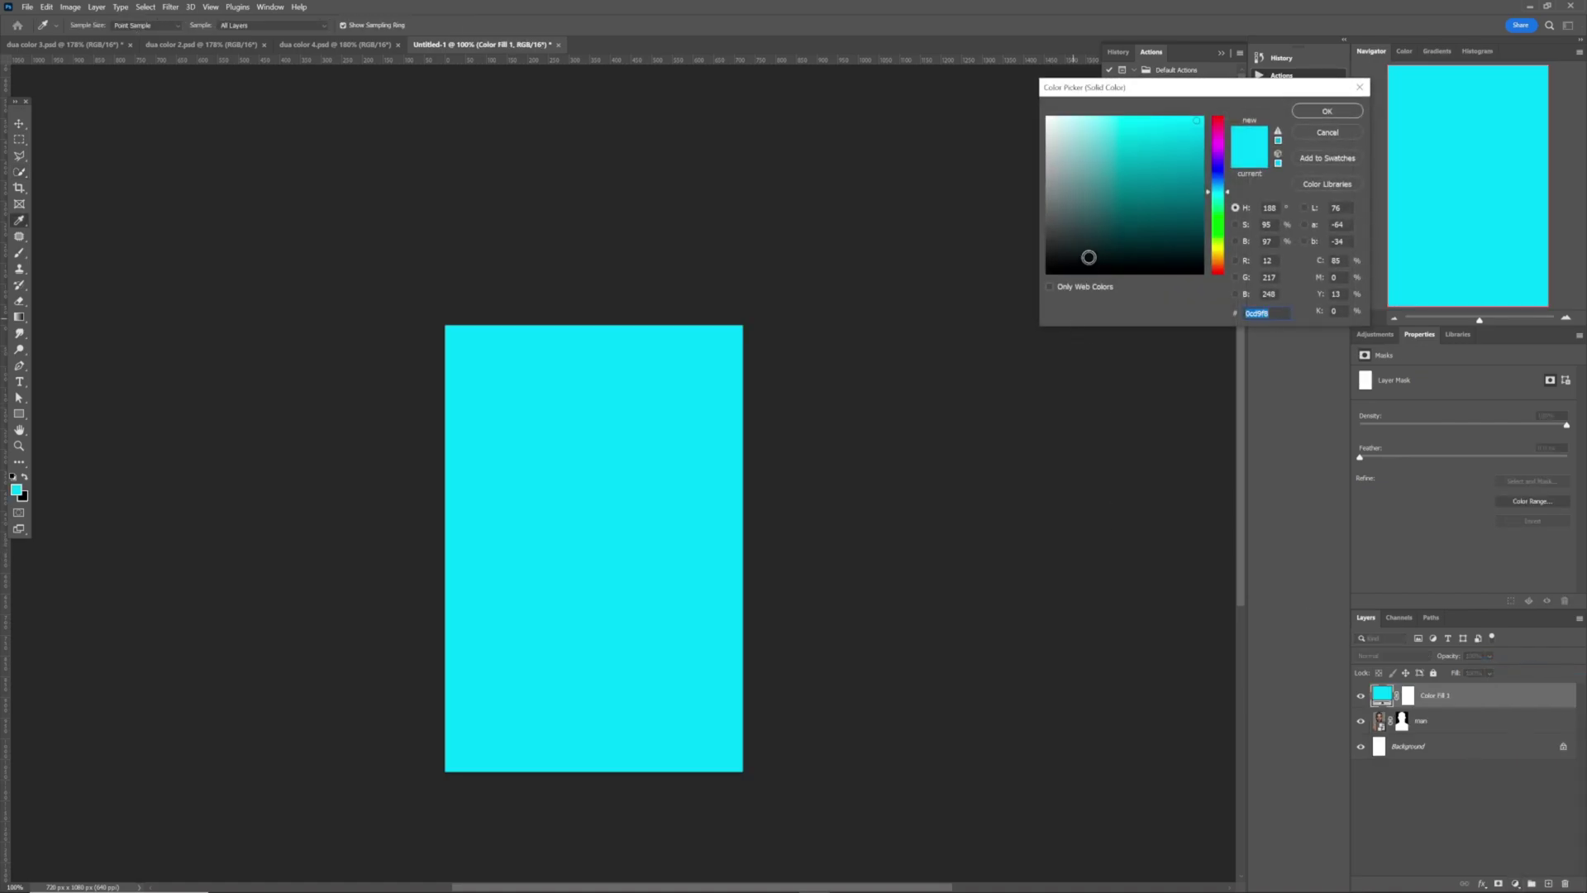
left_click(1075, 265)
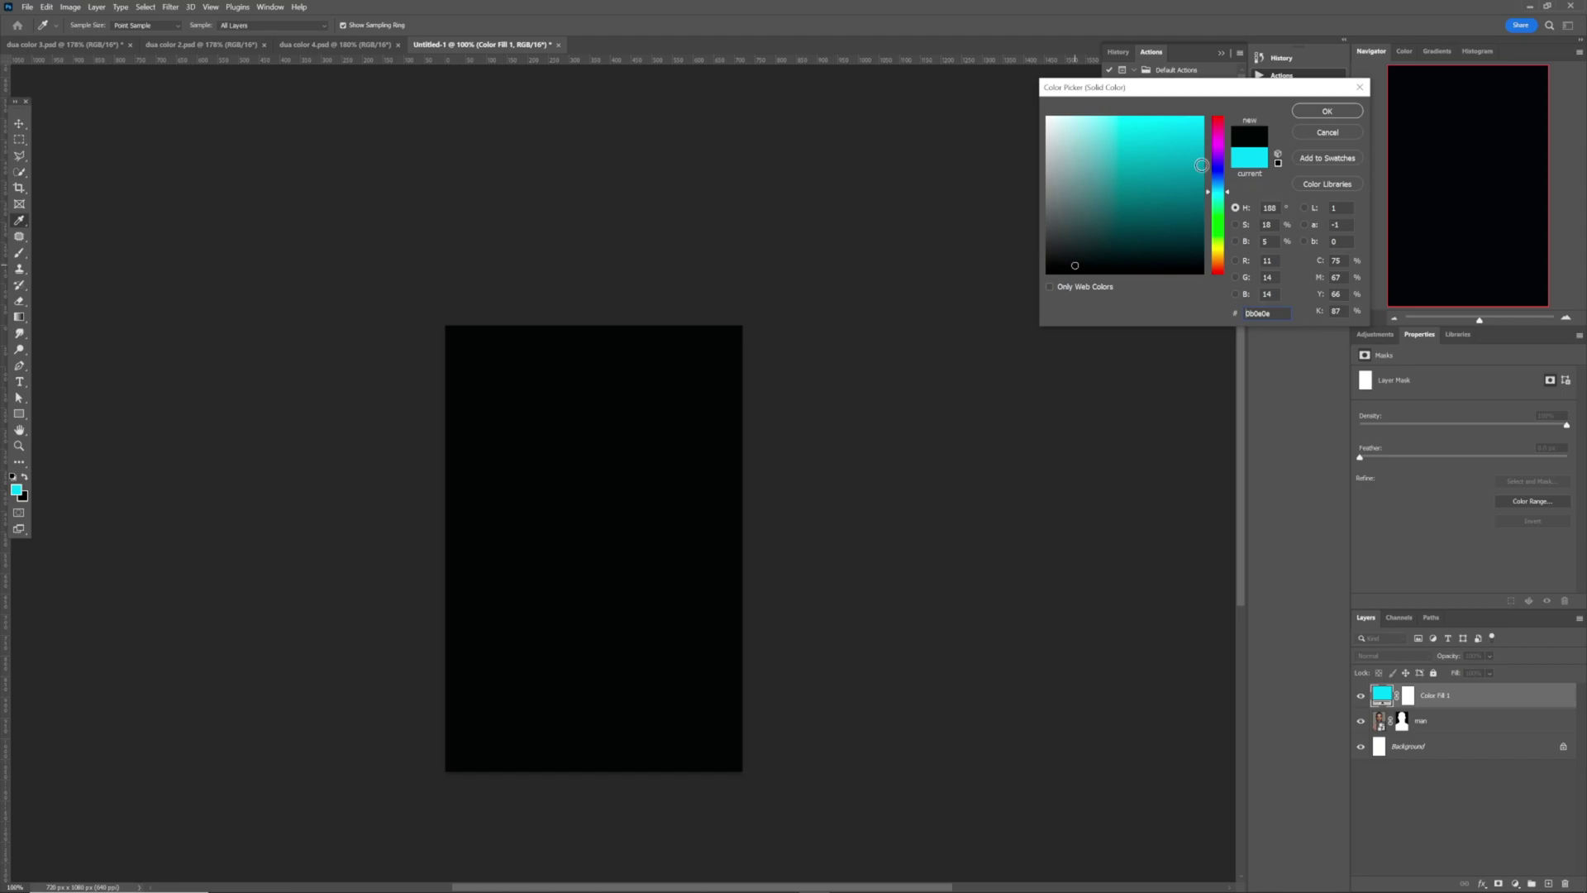
left_click(1328, 111)
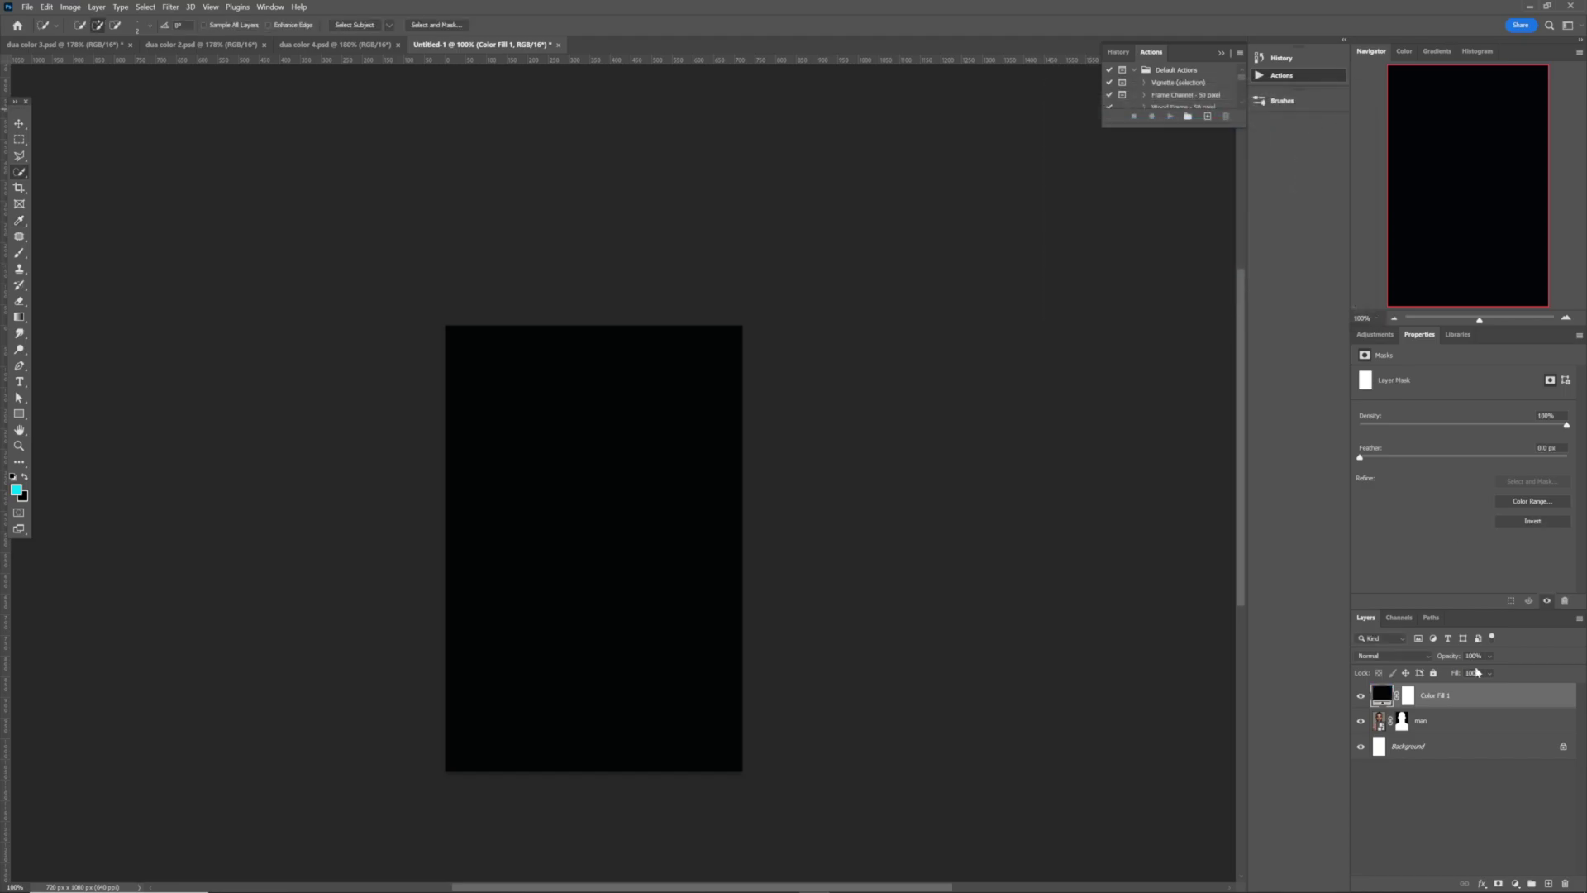
left_click_drag(1442, 722, 1435, 685)
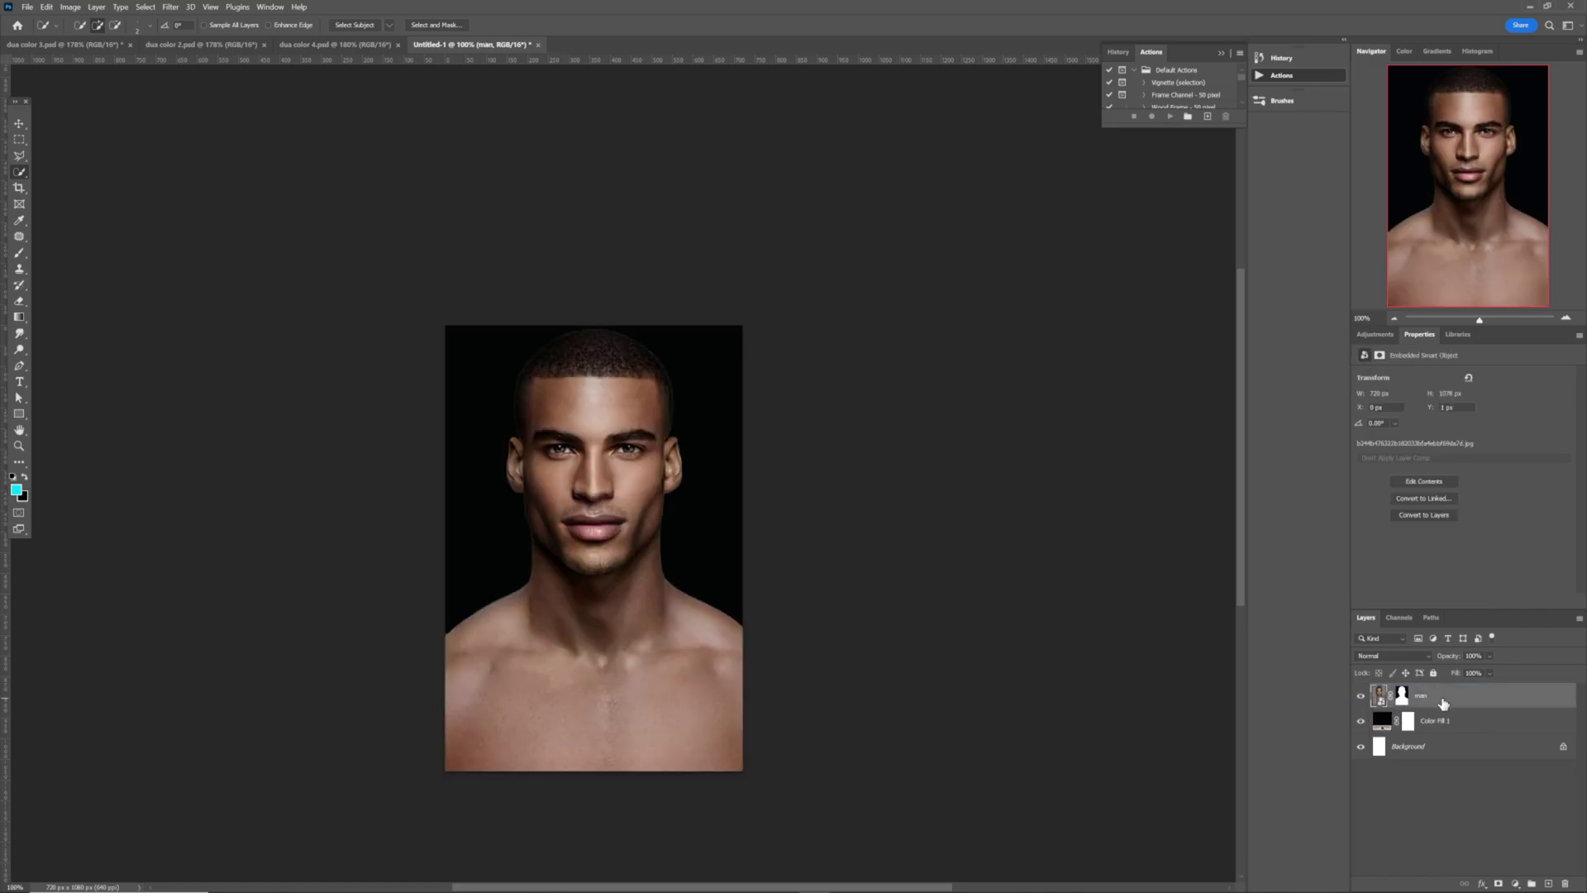
Add a Black & White adjustment layer above the man layer and a Gradient Map adjustment layer on top of it
left_click(1375, 336)
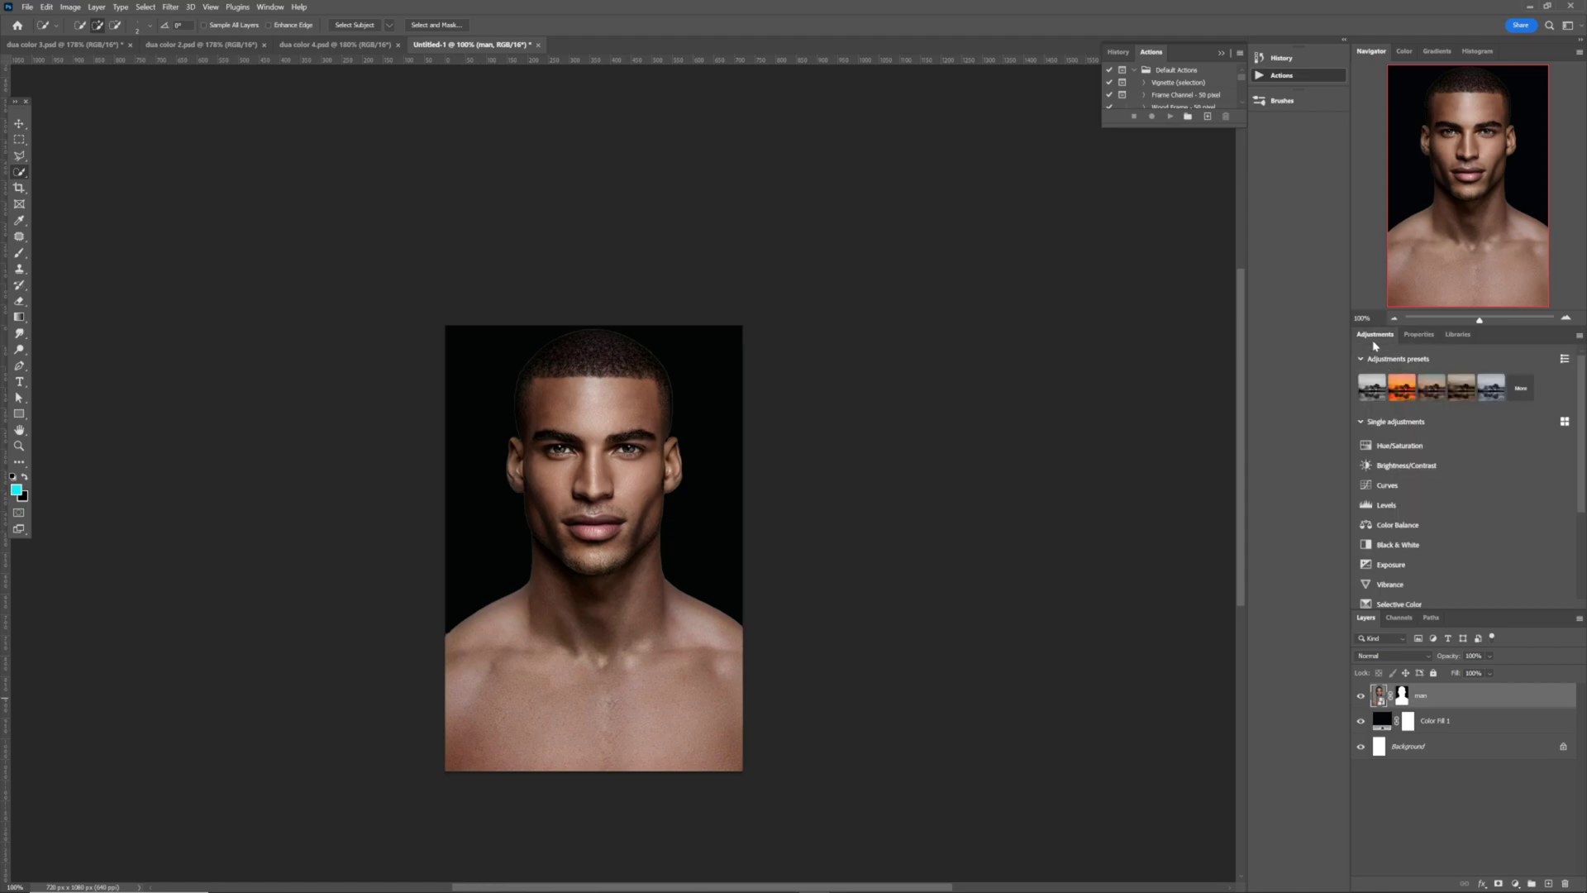
left_click(1410, 545)
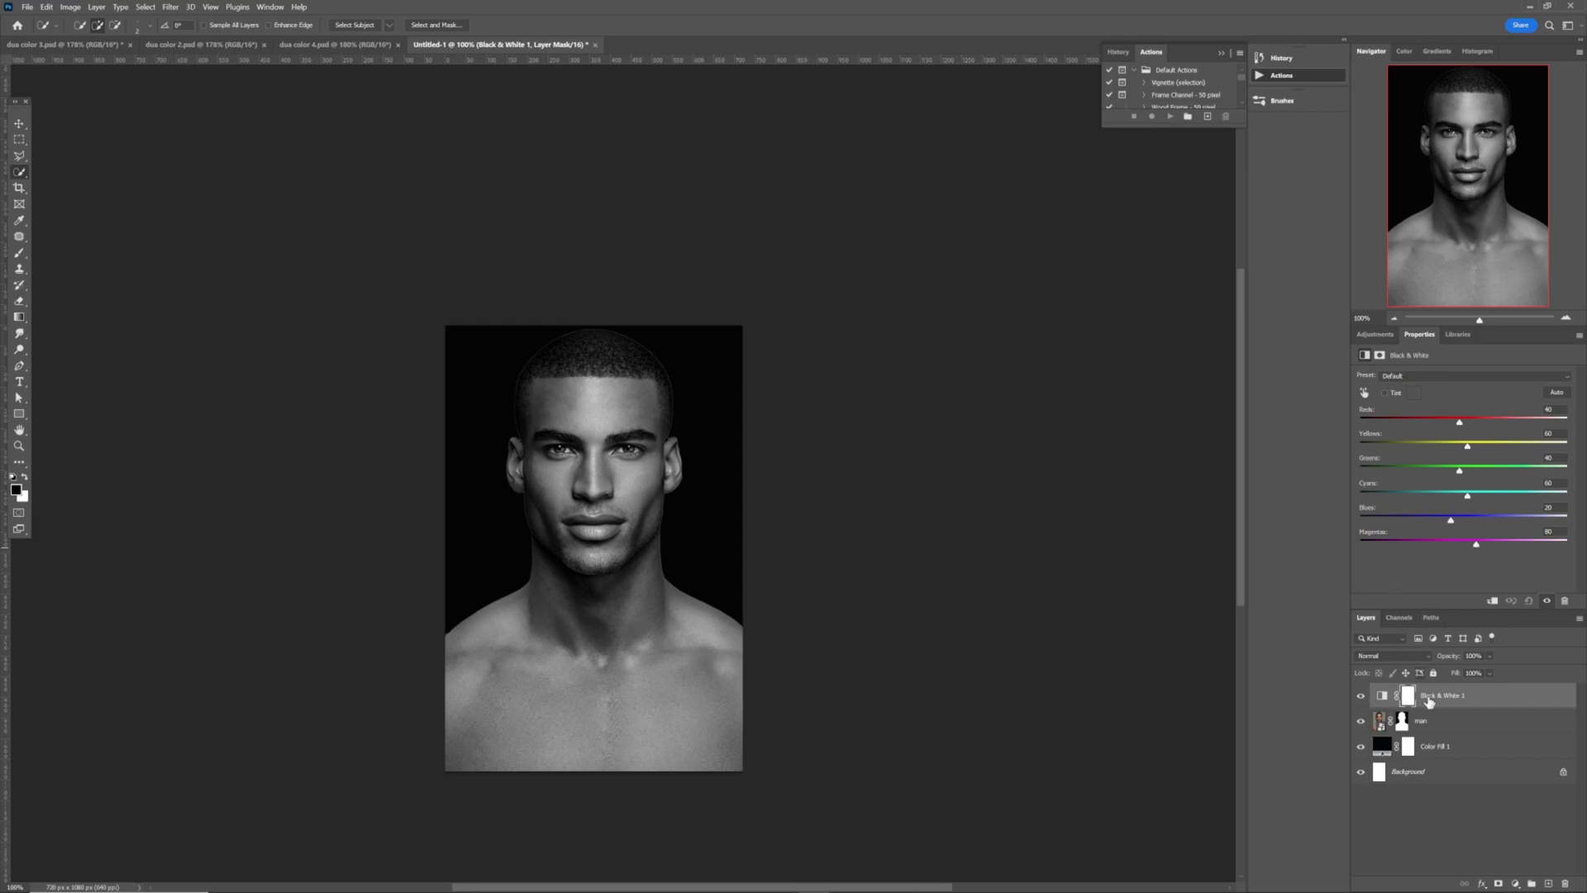
left_click(1518, 884)
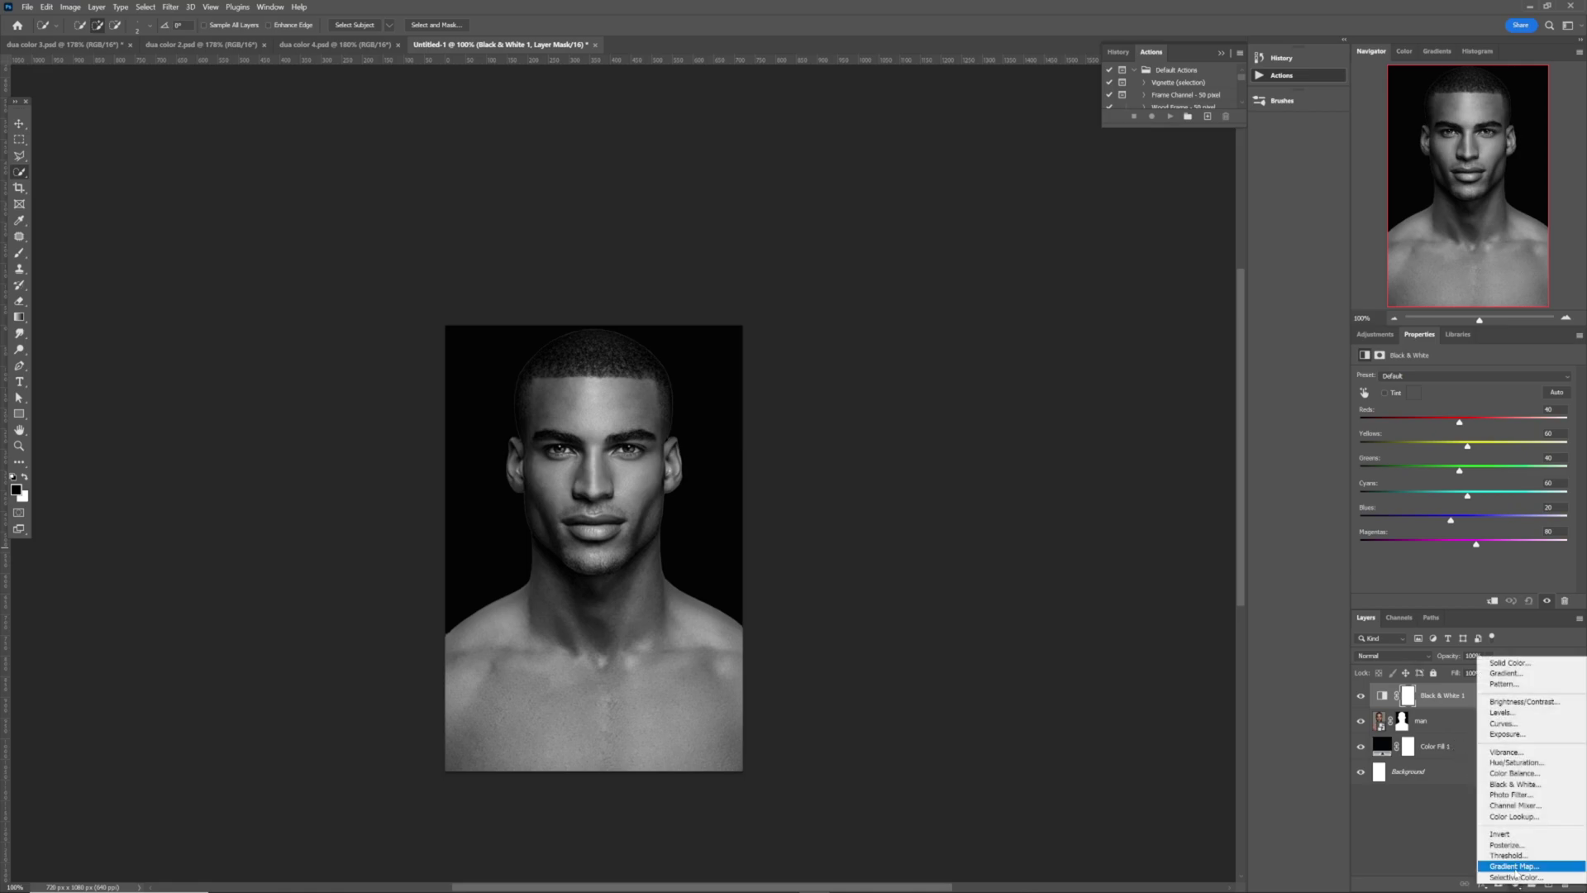
left_click(1516, 867)
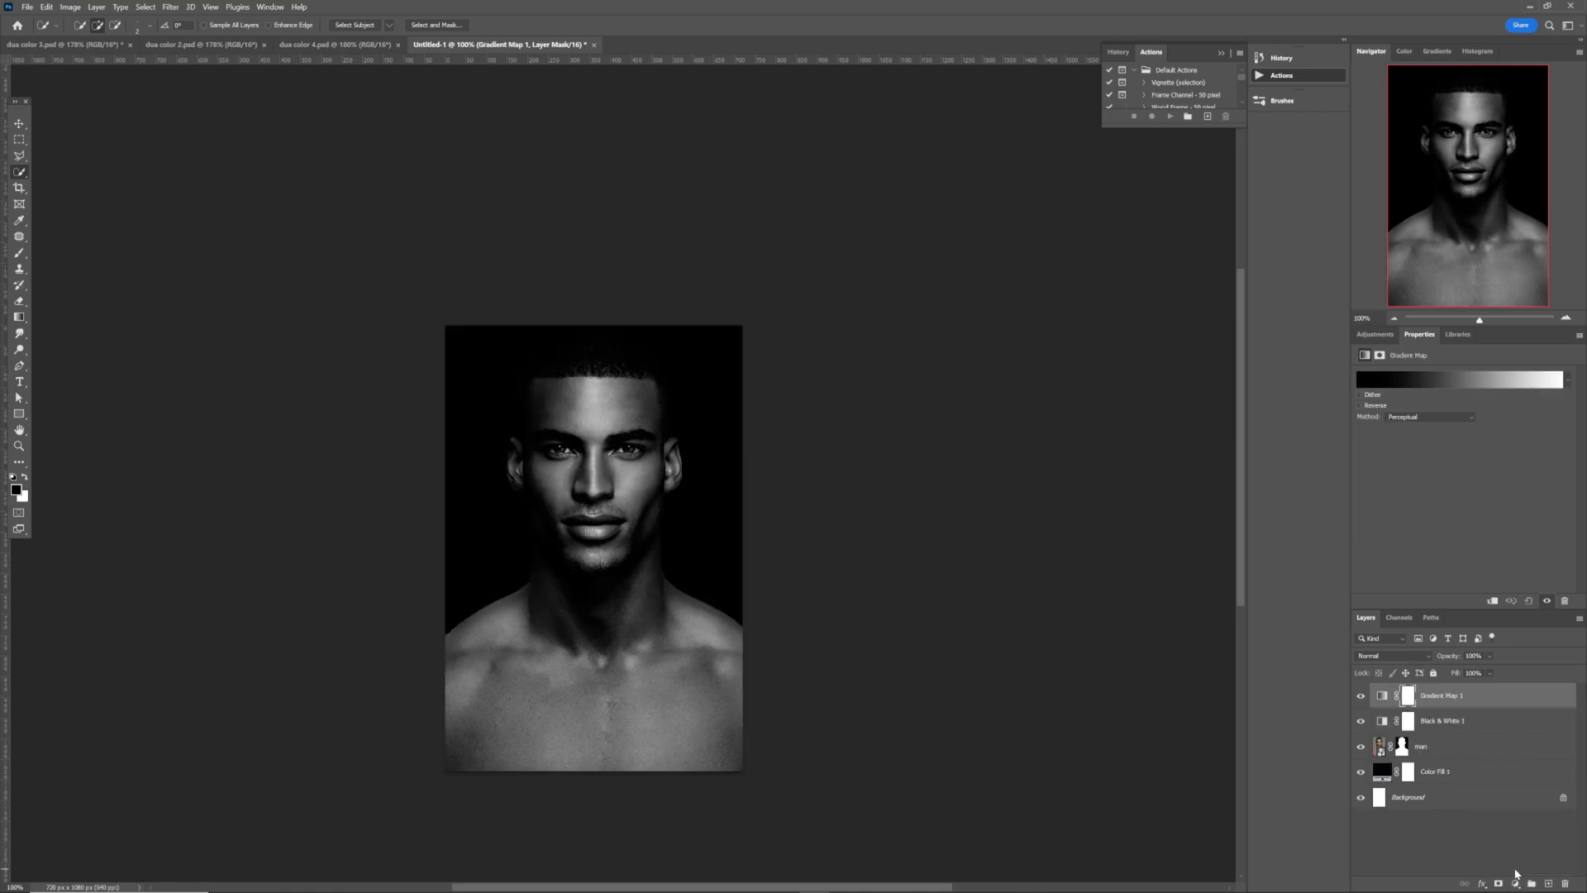
Change the gradient map's white end stop to cyan #10f4f7 and apply the gradient
left_click(1396, 382)
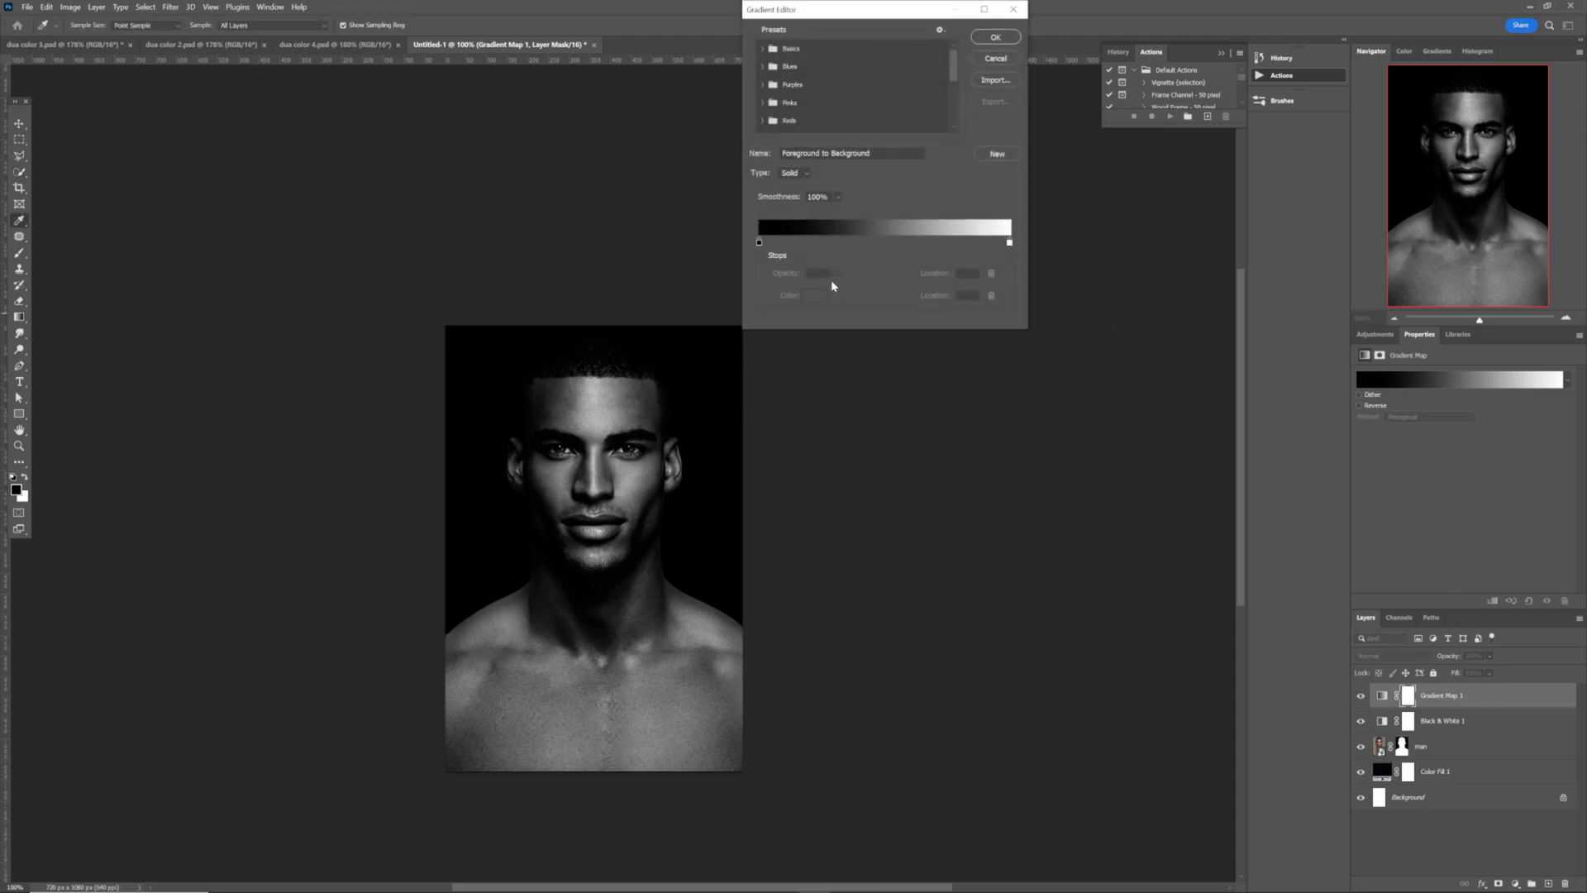
left_click(1009, 243)
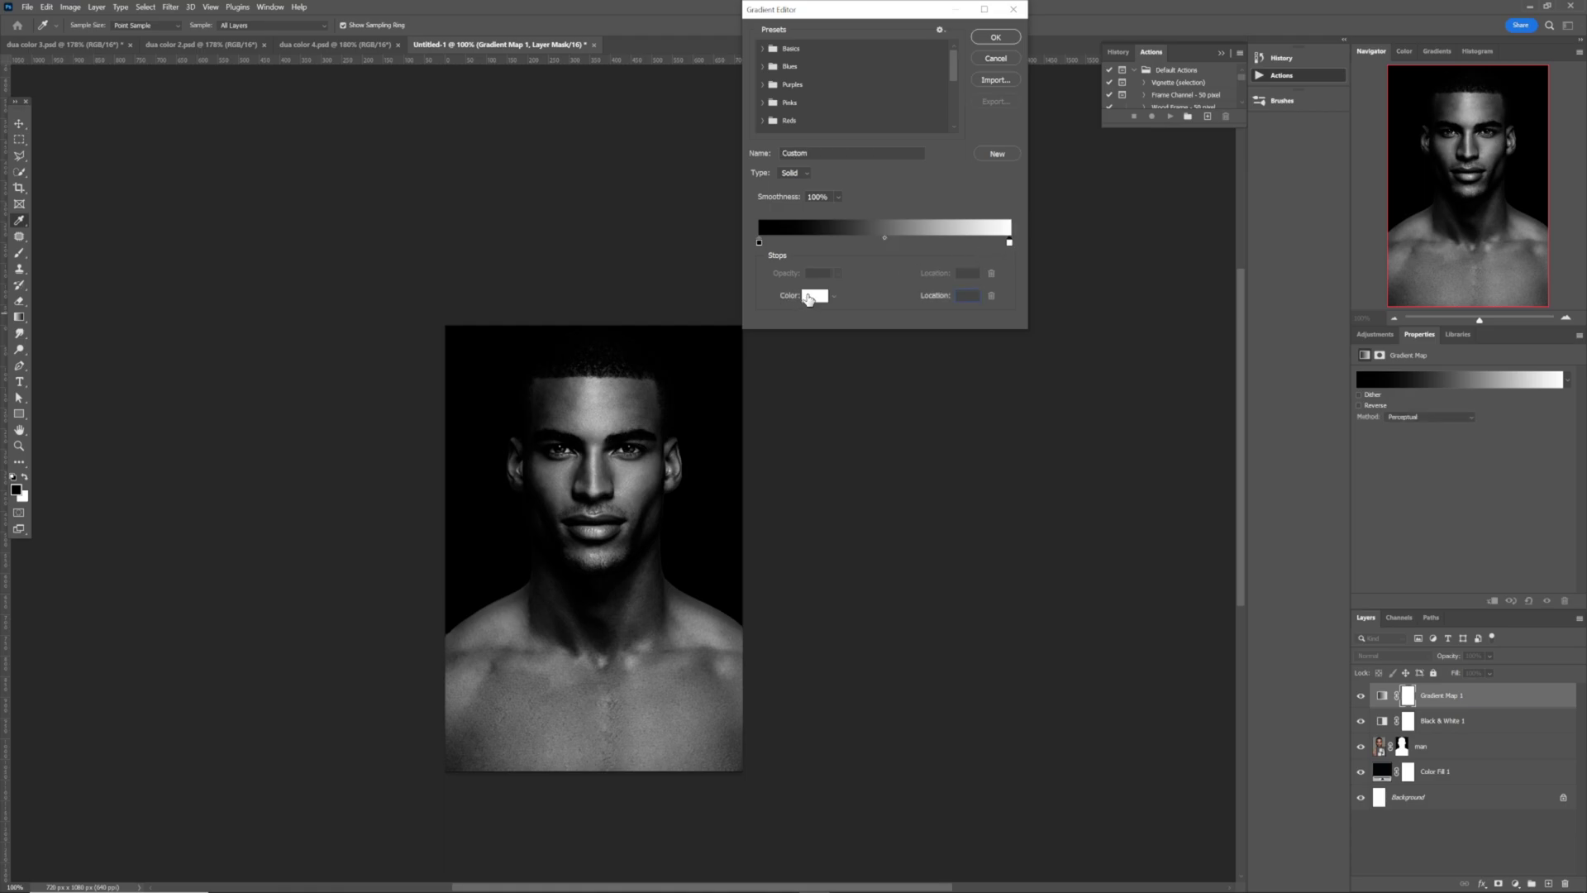
left_click(813, 296)
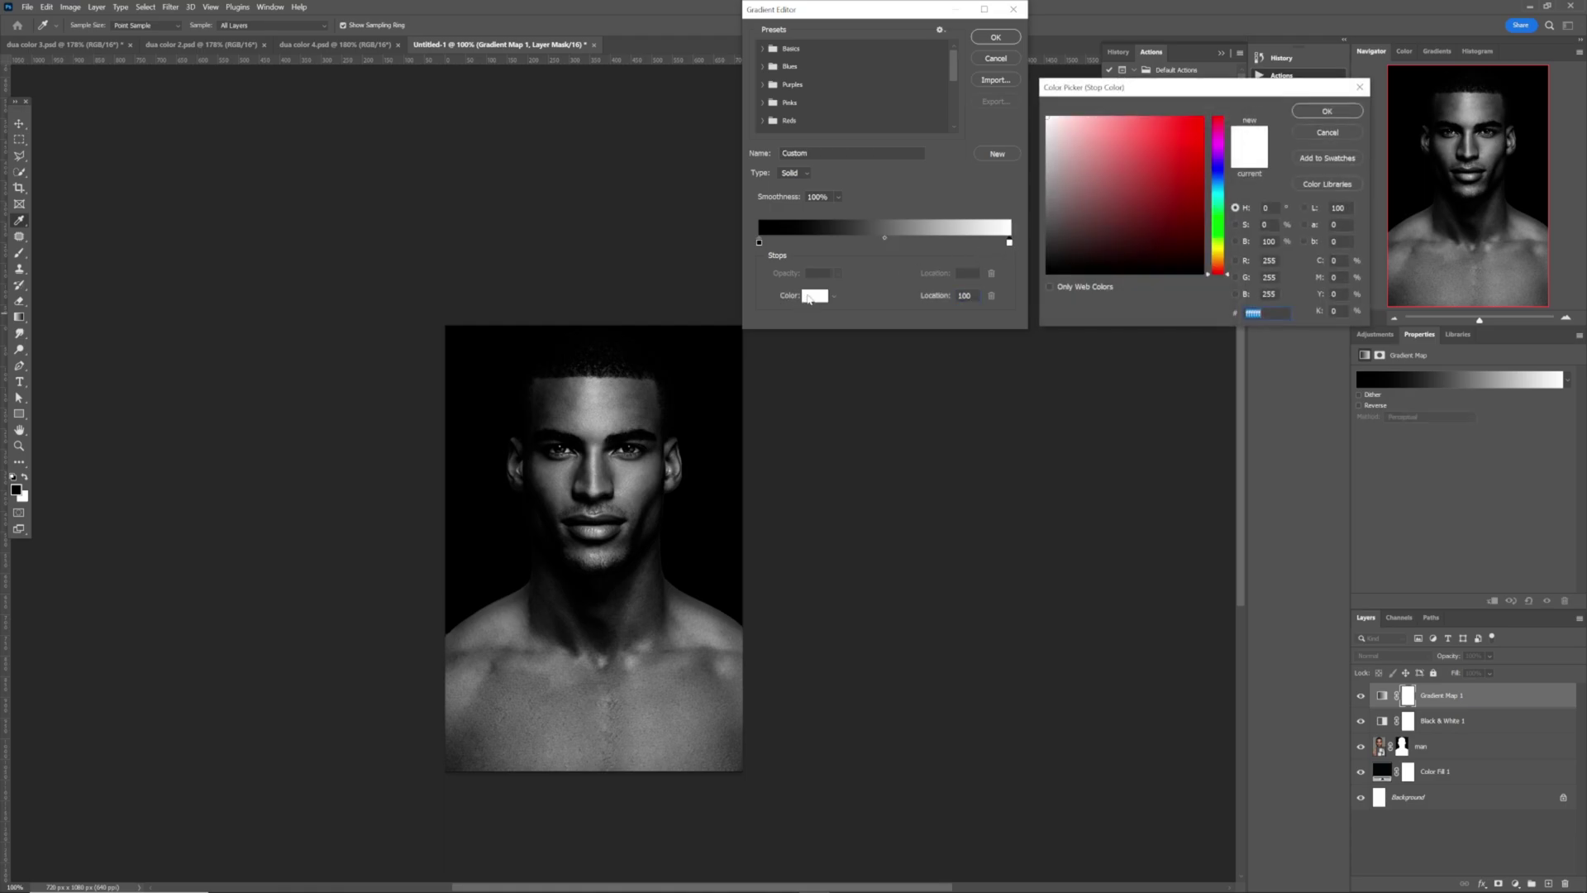
left_click(1221, 197)
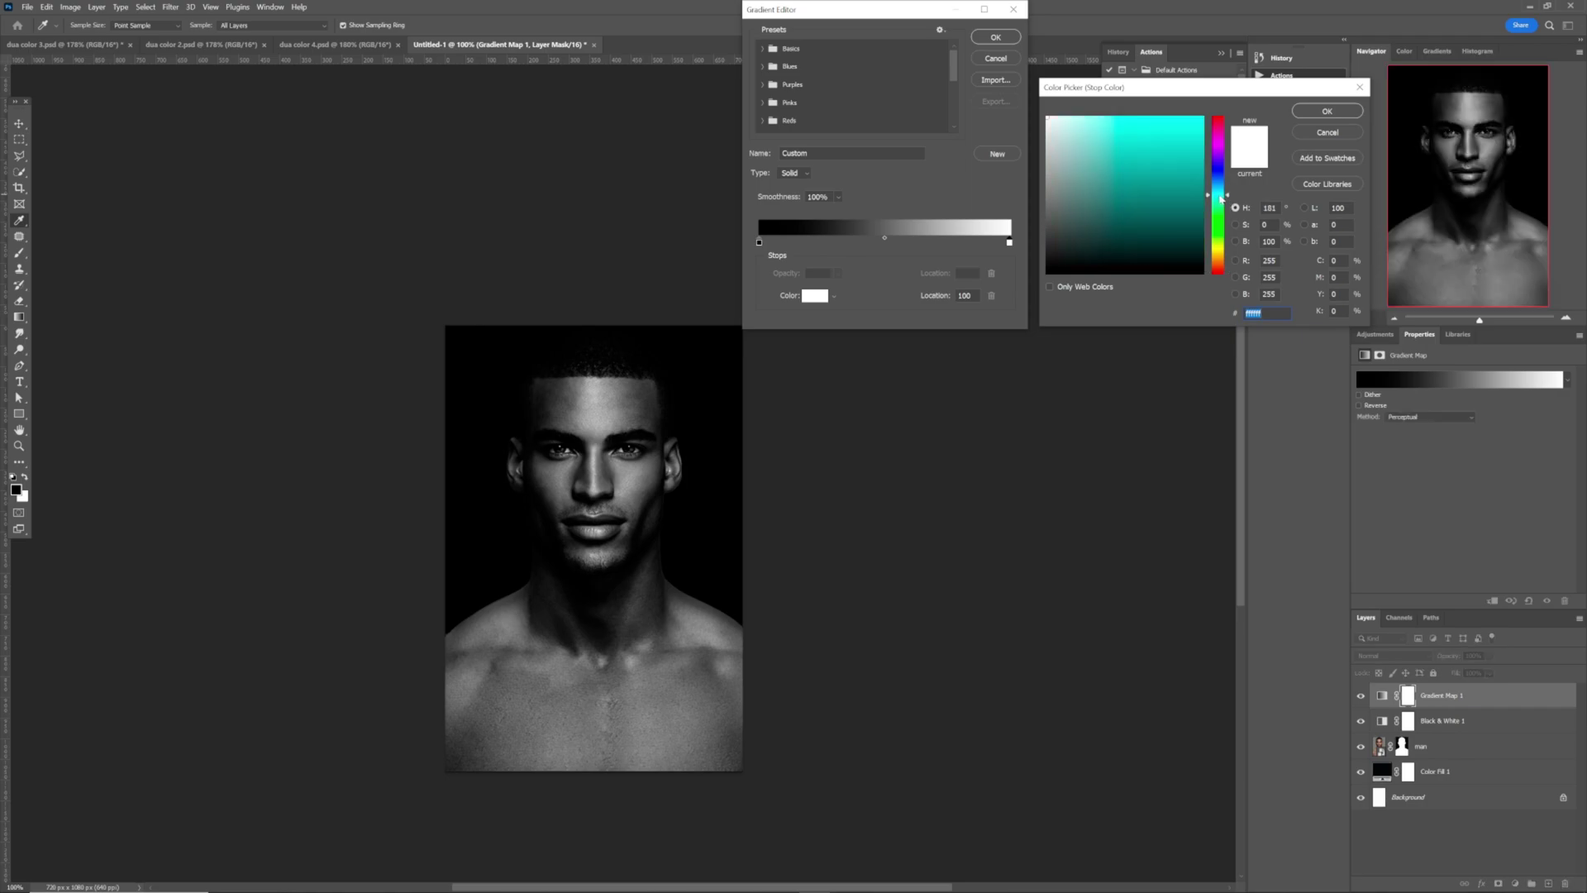
left_click(1194, 129)
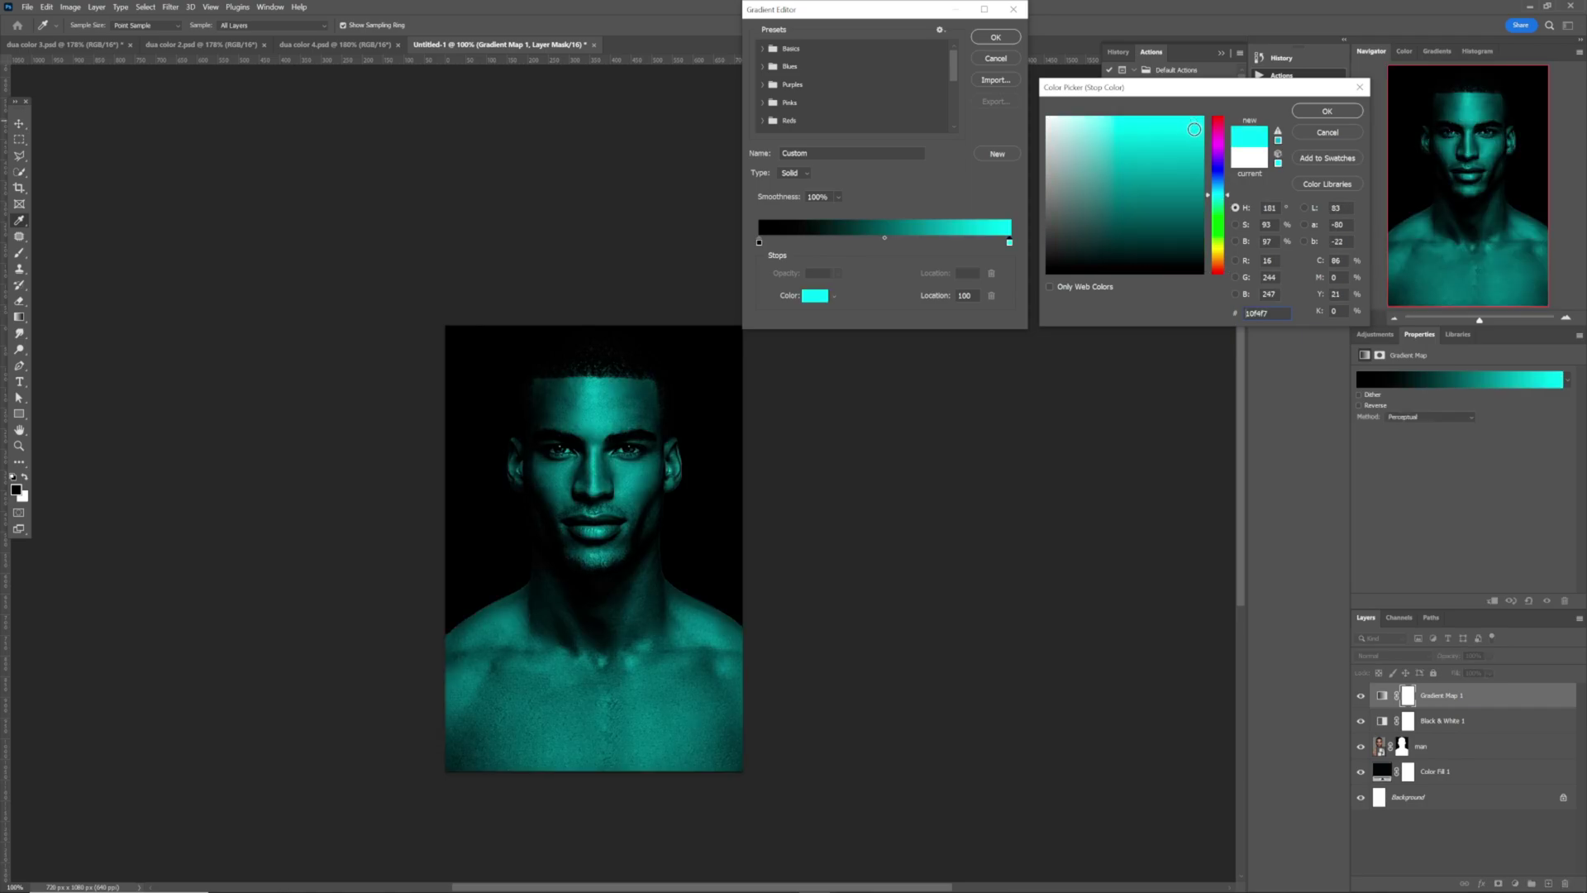
left_click(1327, 110)
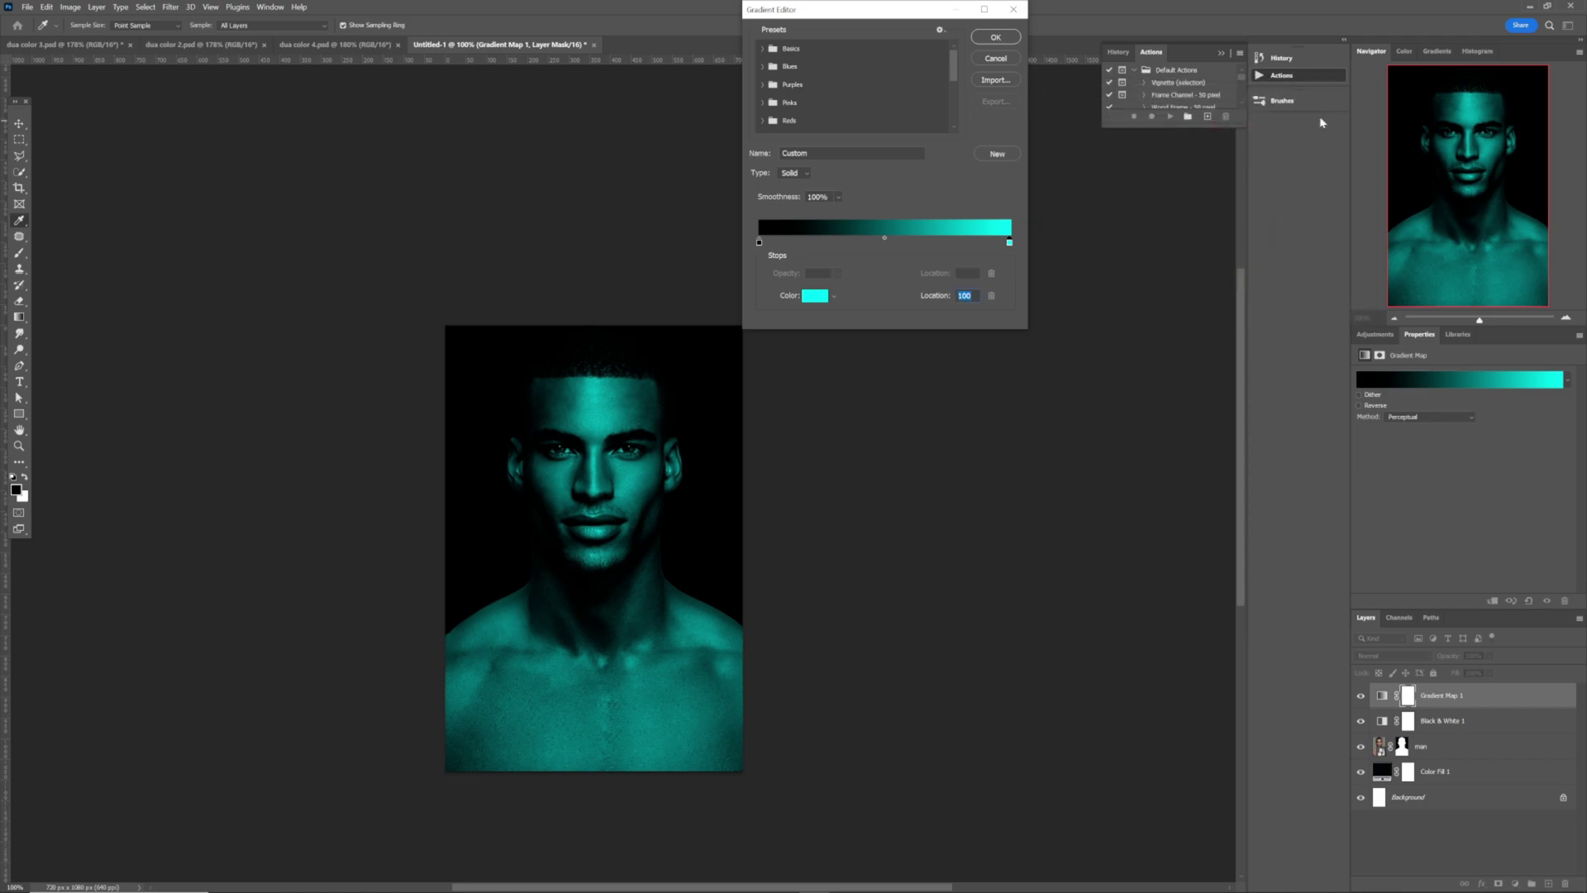
left_click(1005, 42)
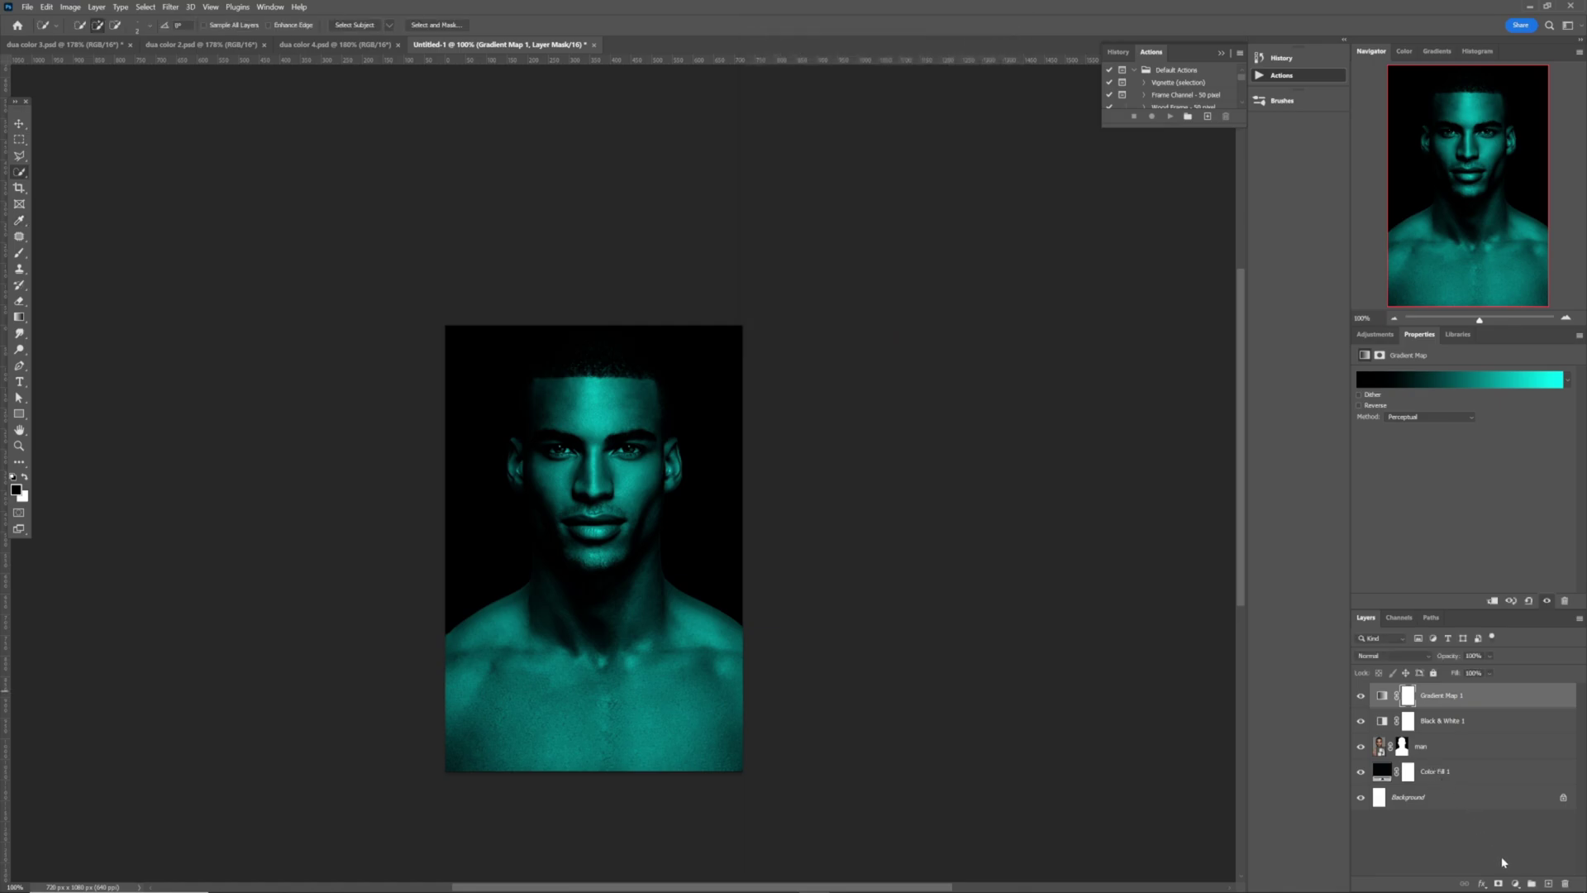
Add a second Gradient Map adjustment layer on top and change its white end stop to bright red
left_click(1517, 884)
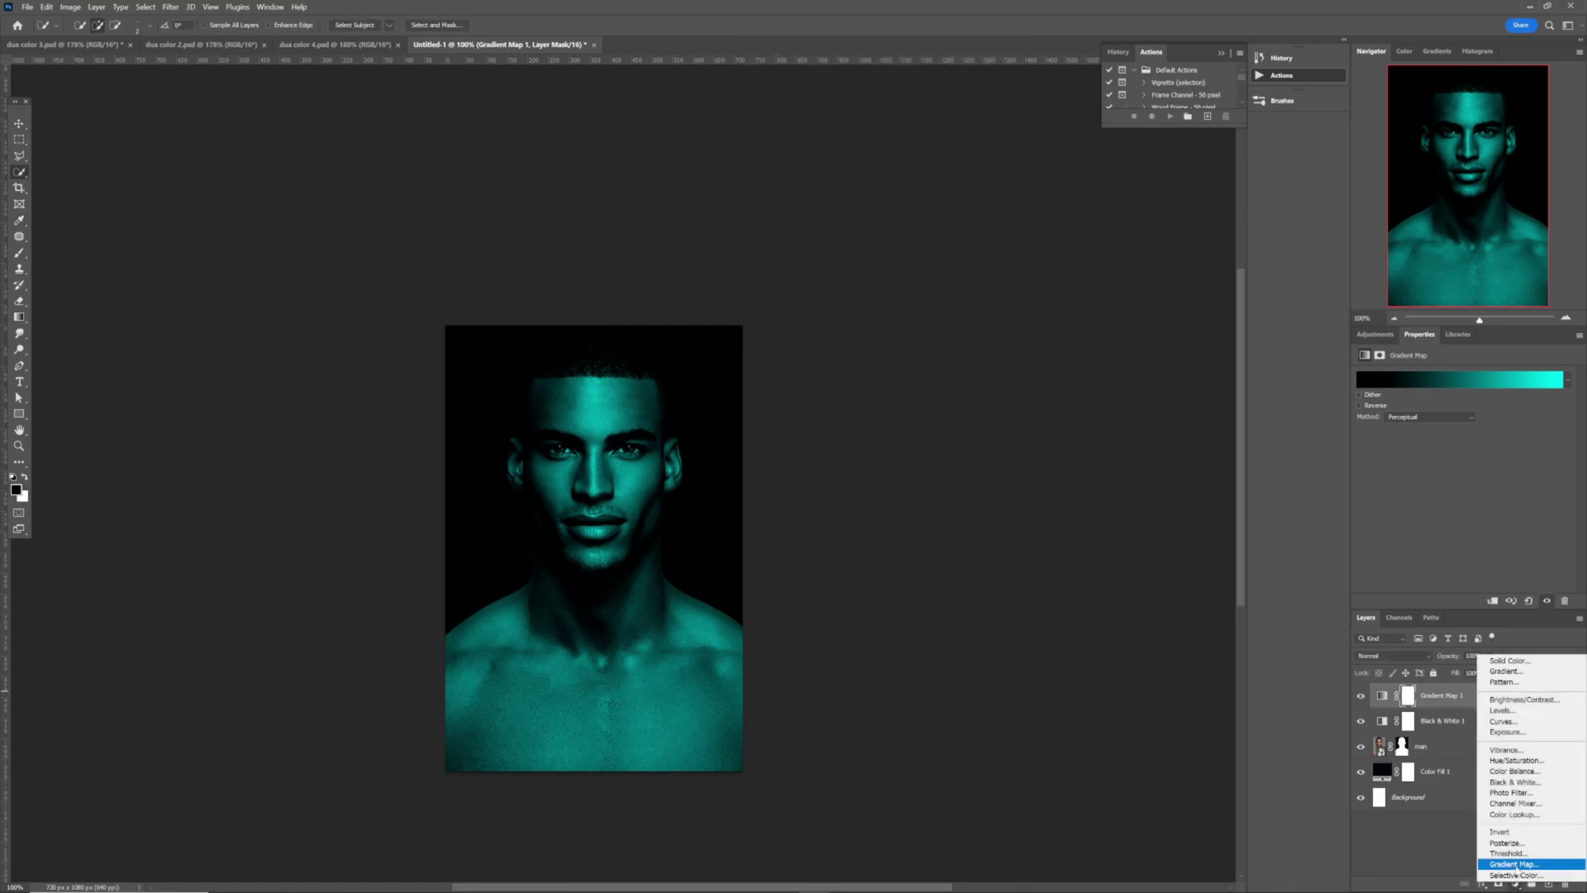
left_click(1517, 866)
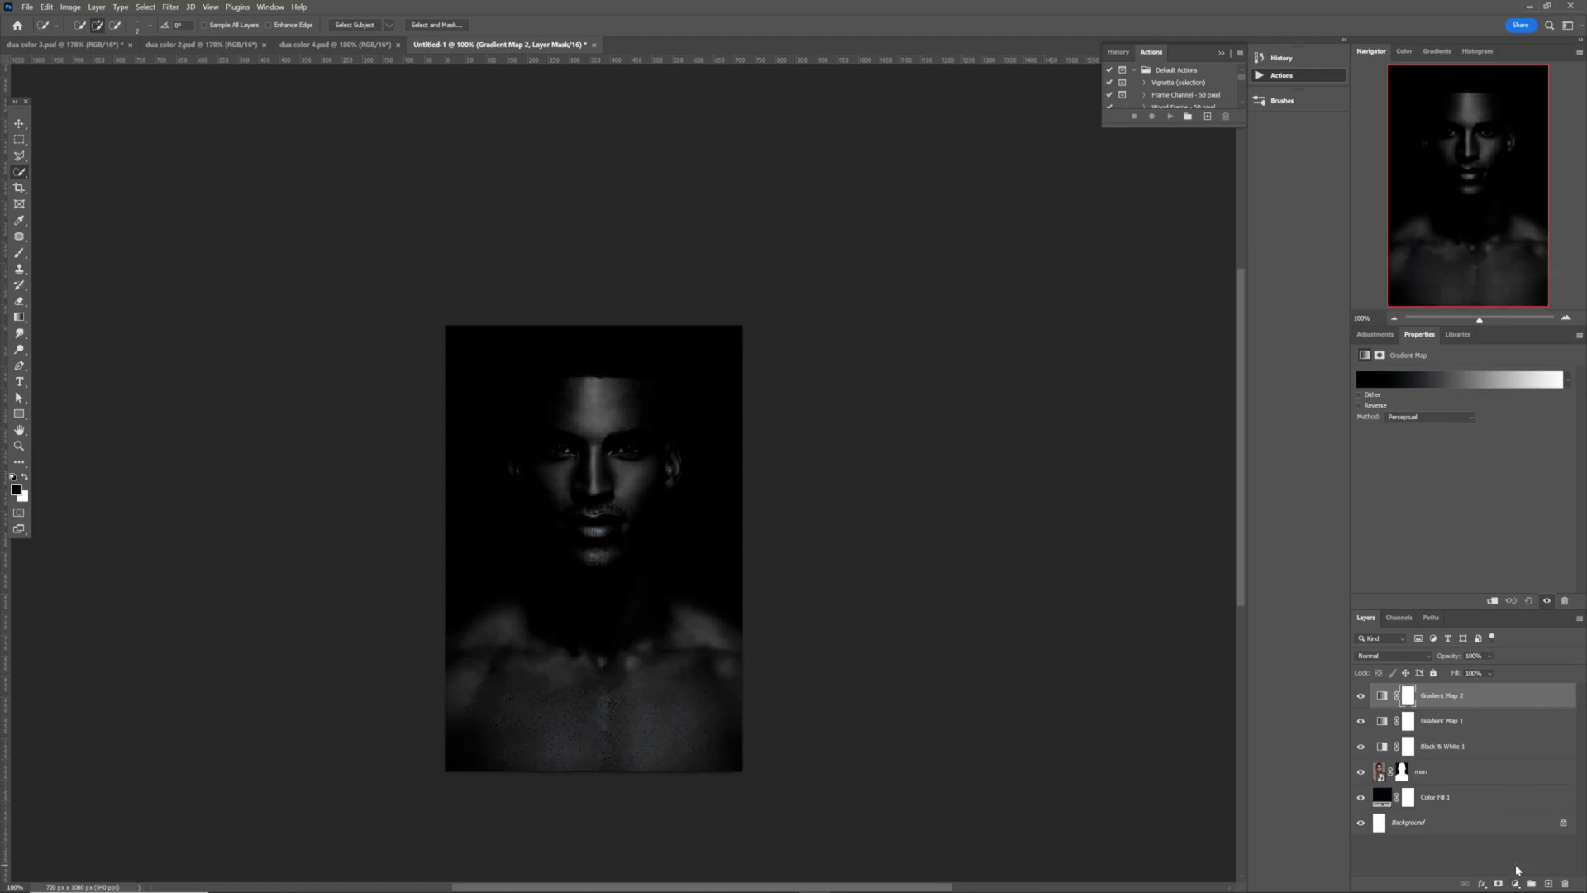
left_click(1425, 377)
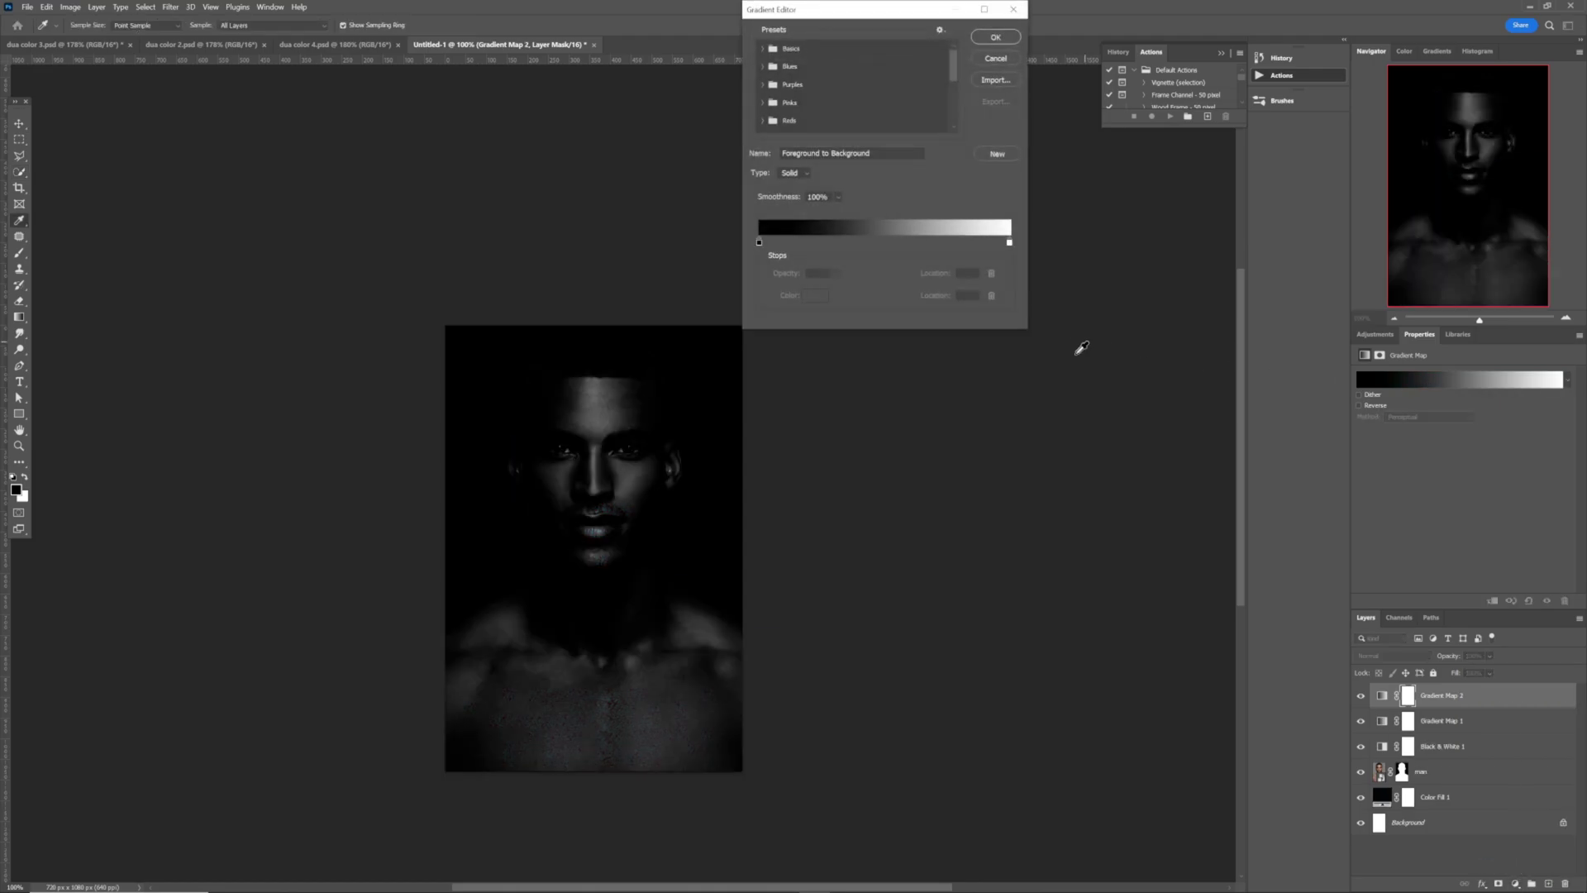
left_click(1009, 244)
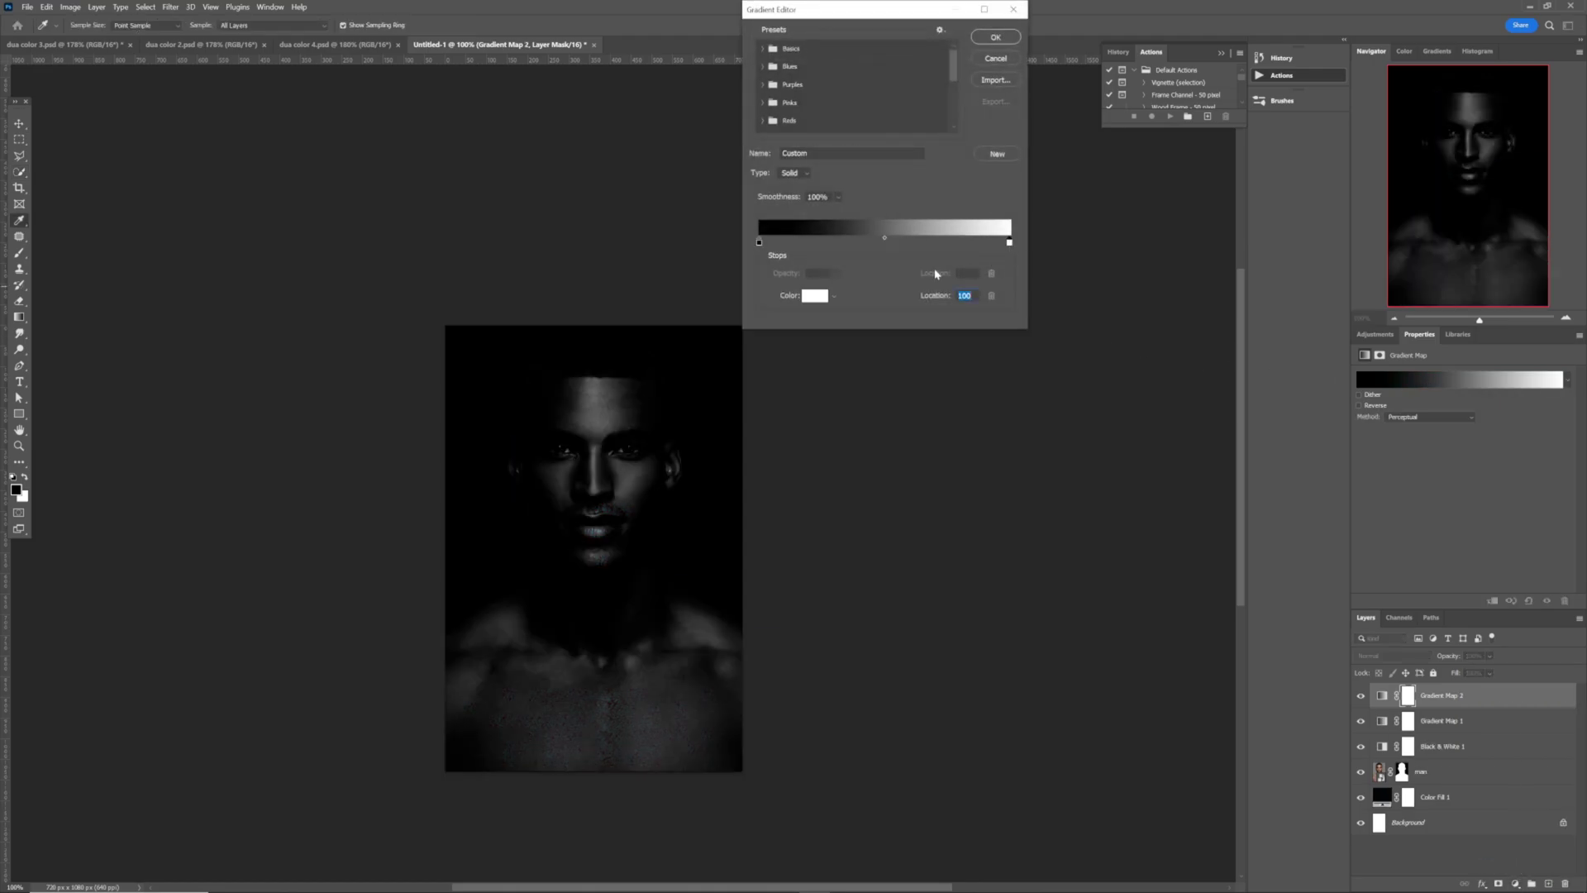
left_click(810, 297)
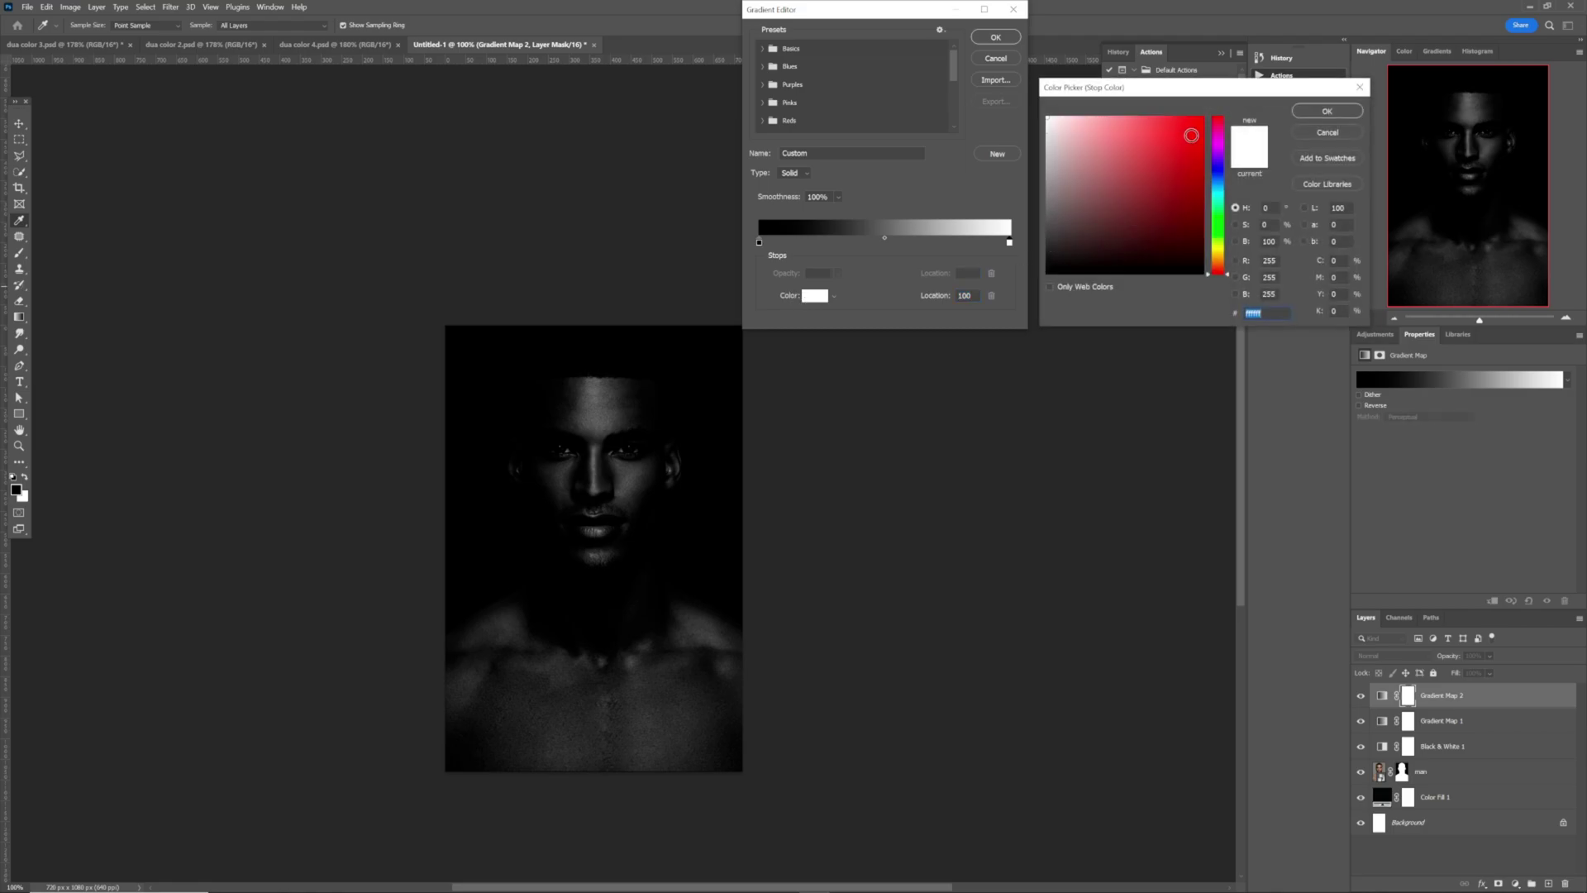
left_click(1192, 135)
left_click_drag(1191, 135, 1198, 119)
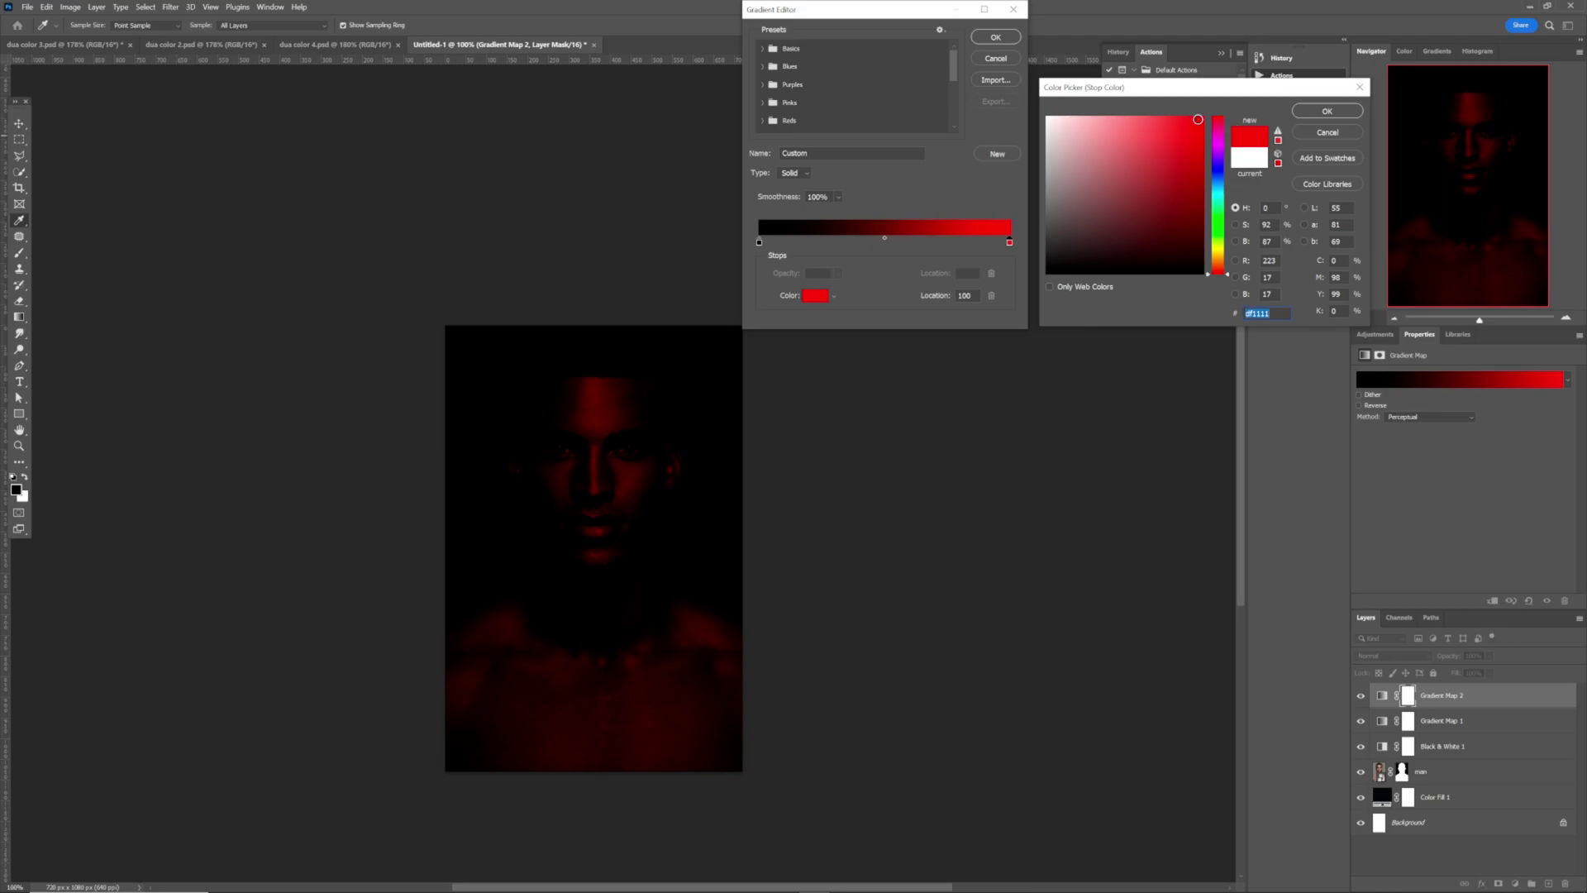
left_click(1322, 112)
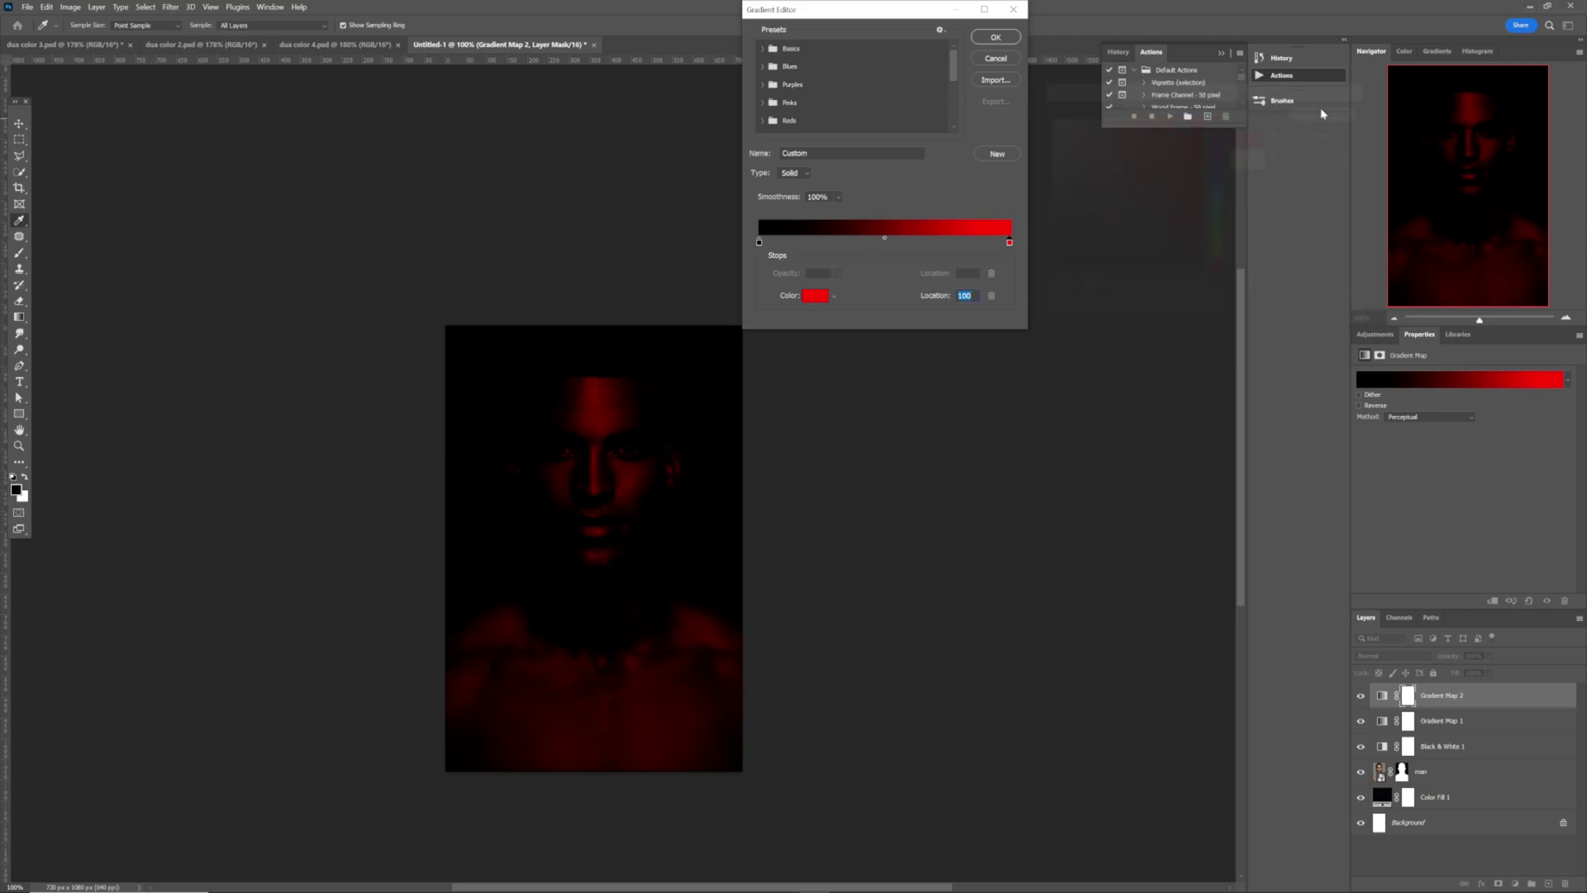
left_click(1002, 38)
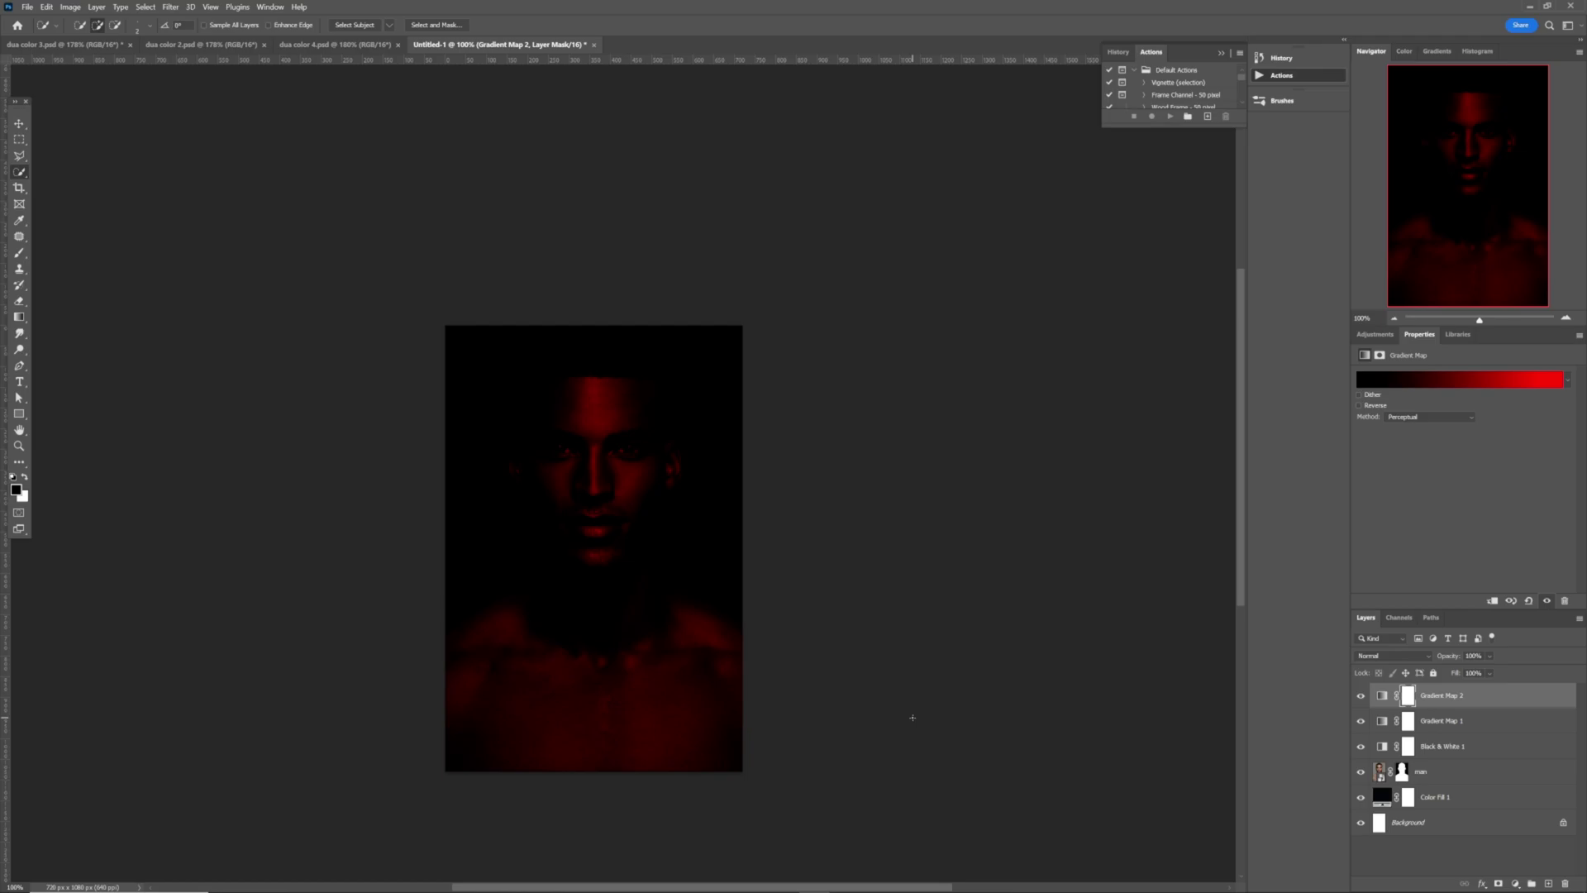
Draw a horizontal linear gradient across the face on the red gradient map's mask to blend cyan into red
key("ctrl+0")
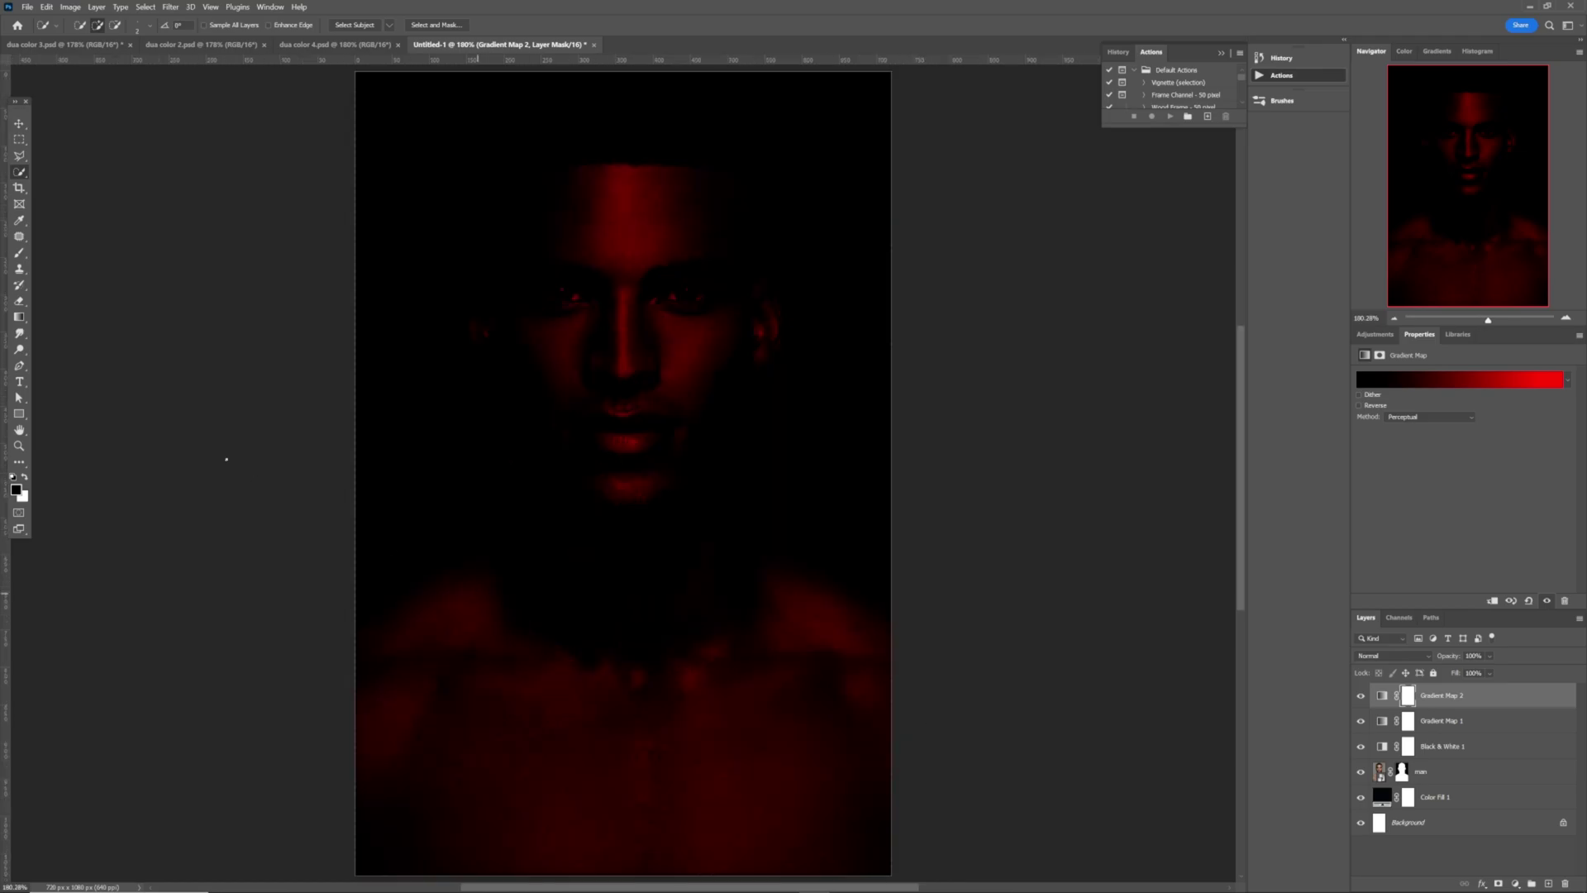
left_click(19, 316)
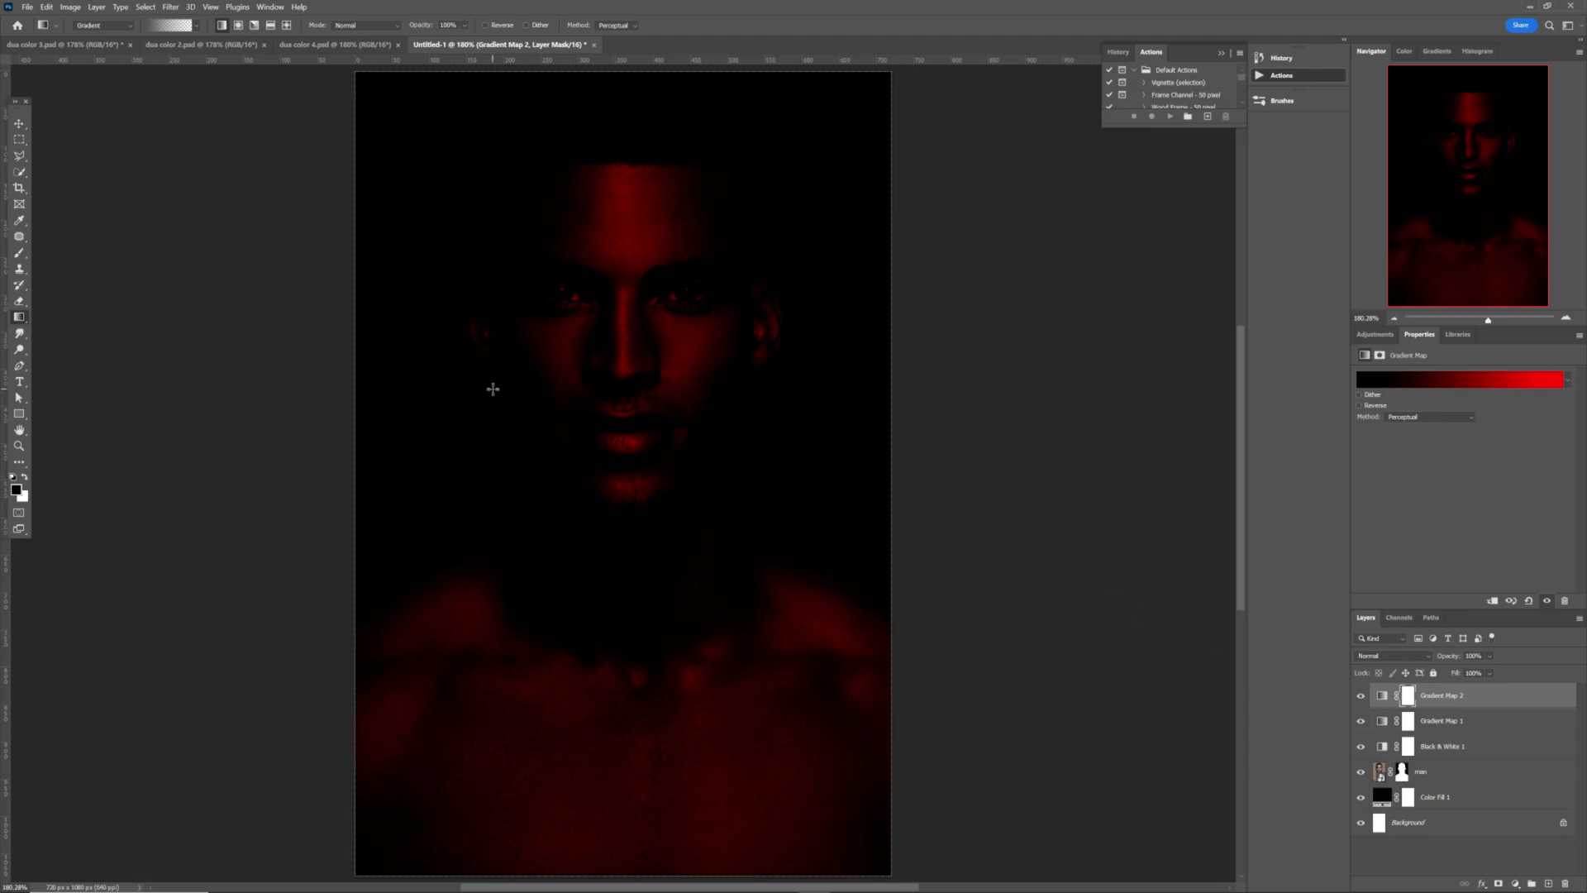
left_click_drag(529, 355, 714, 360)
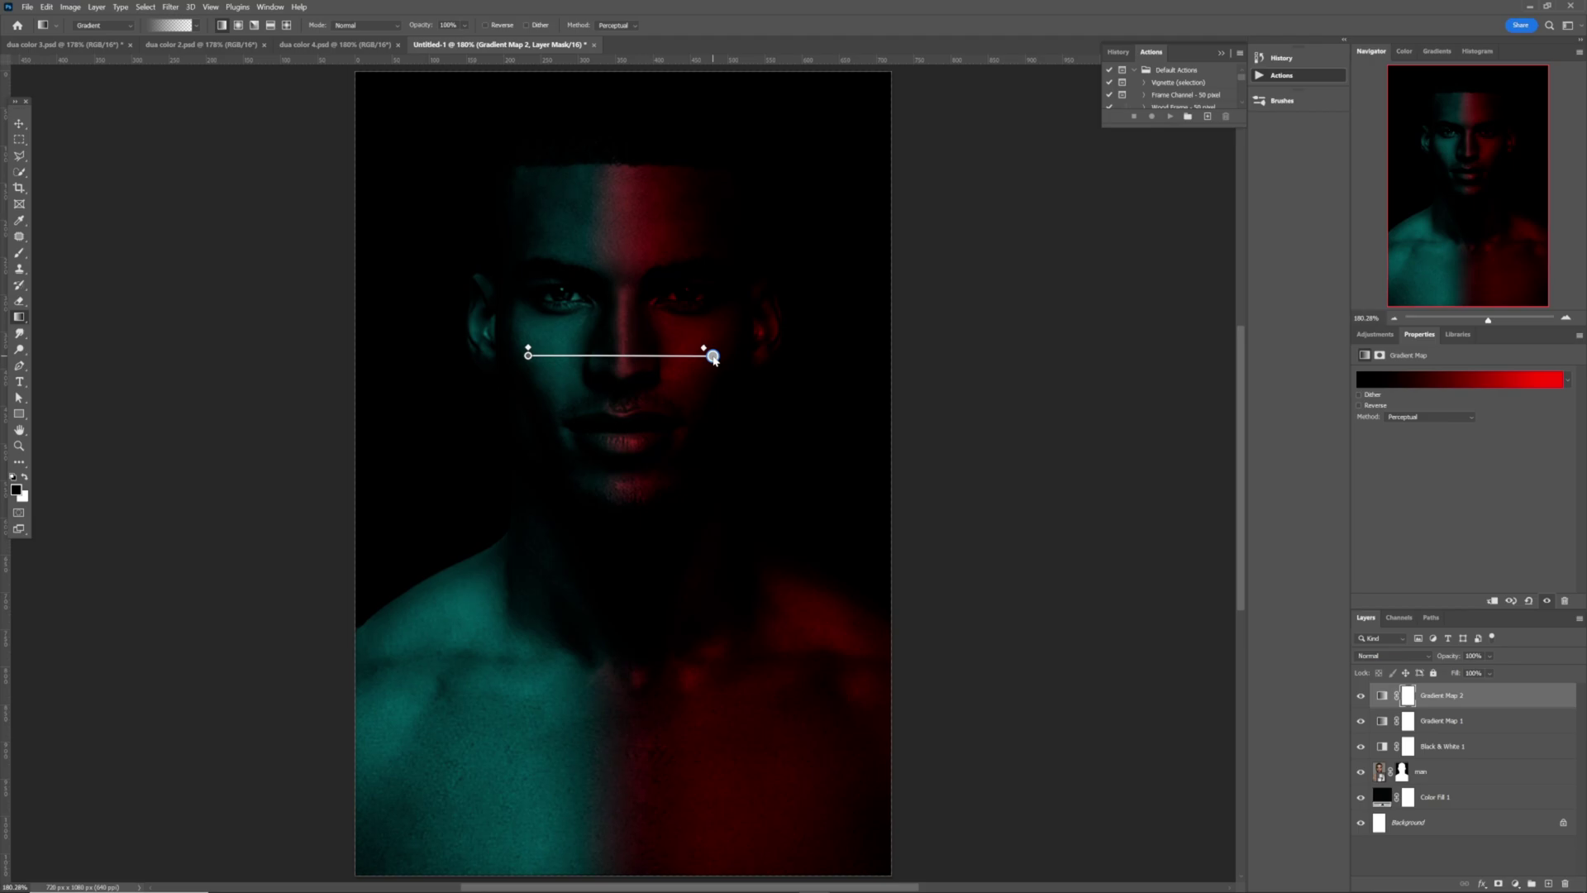
left_click_drag(714, 358, 715, 358)
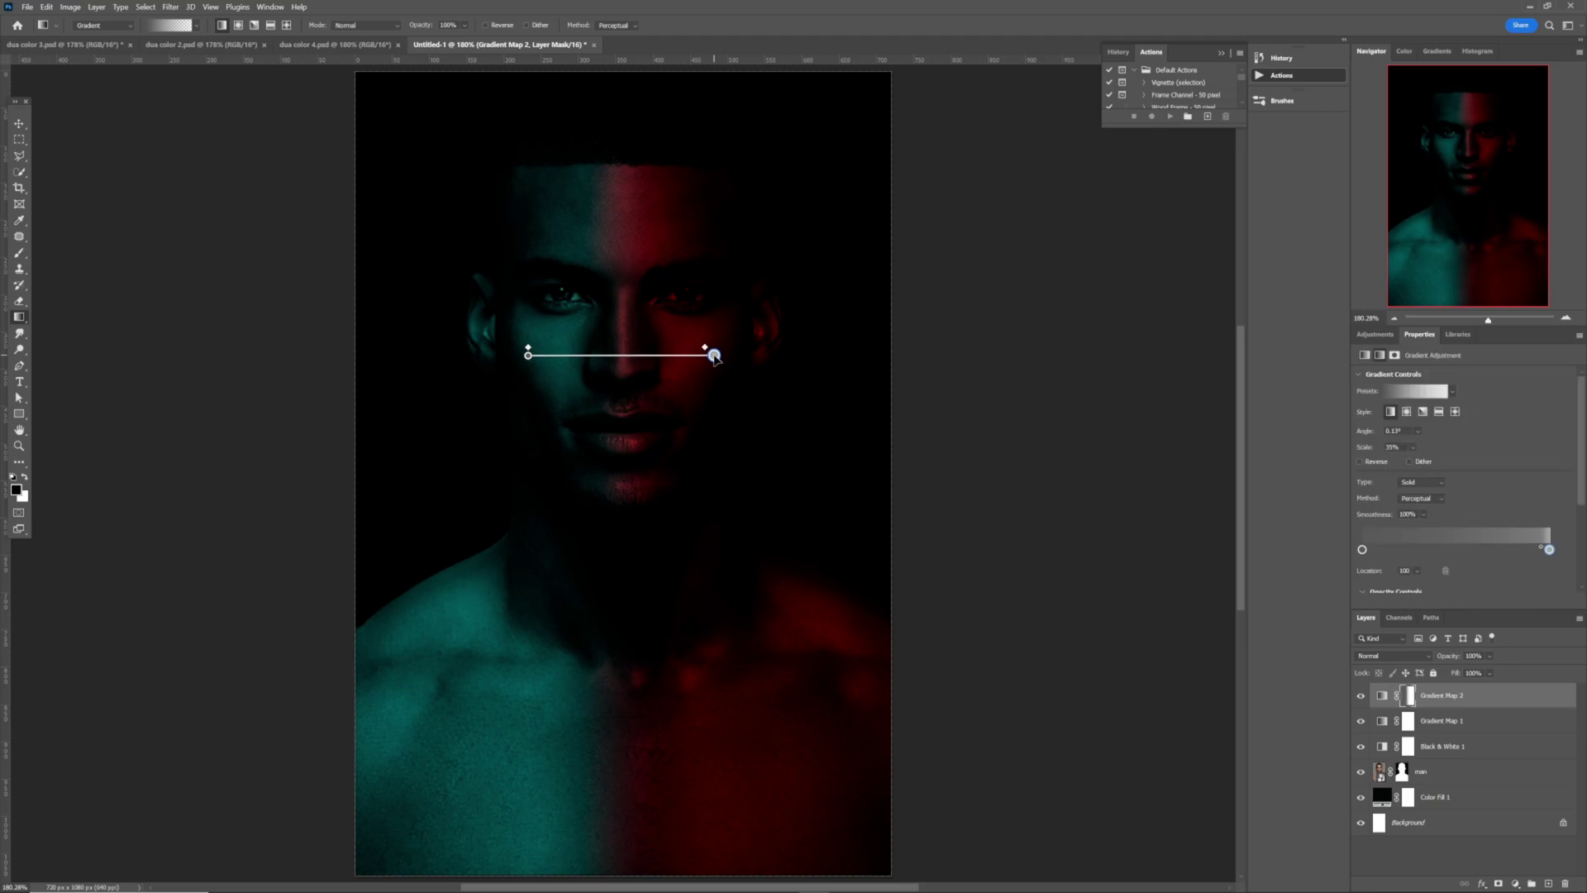
left_click(956, 437)
key("v")
left_click(131, 412)
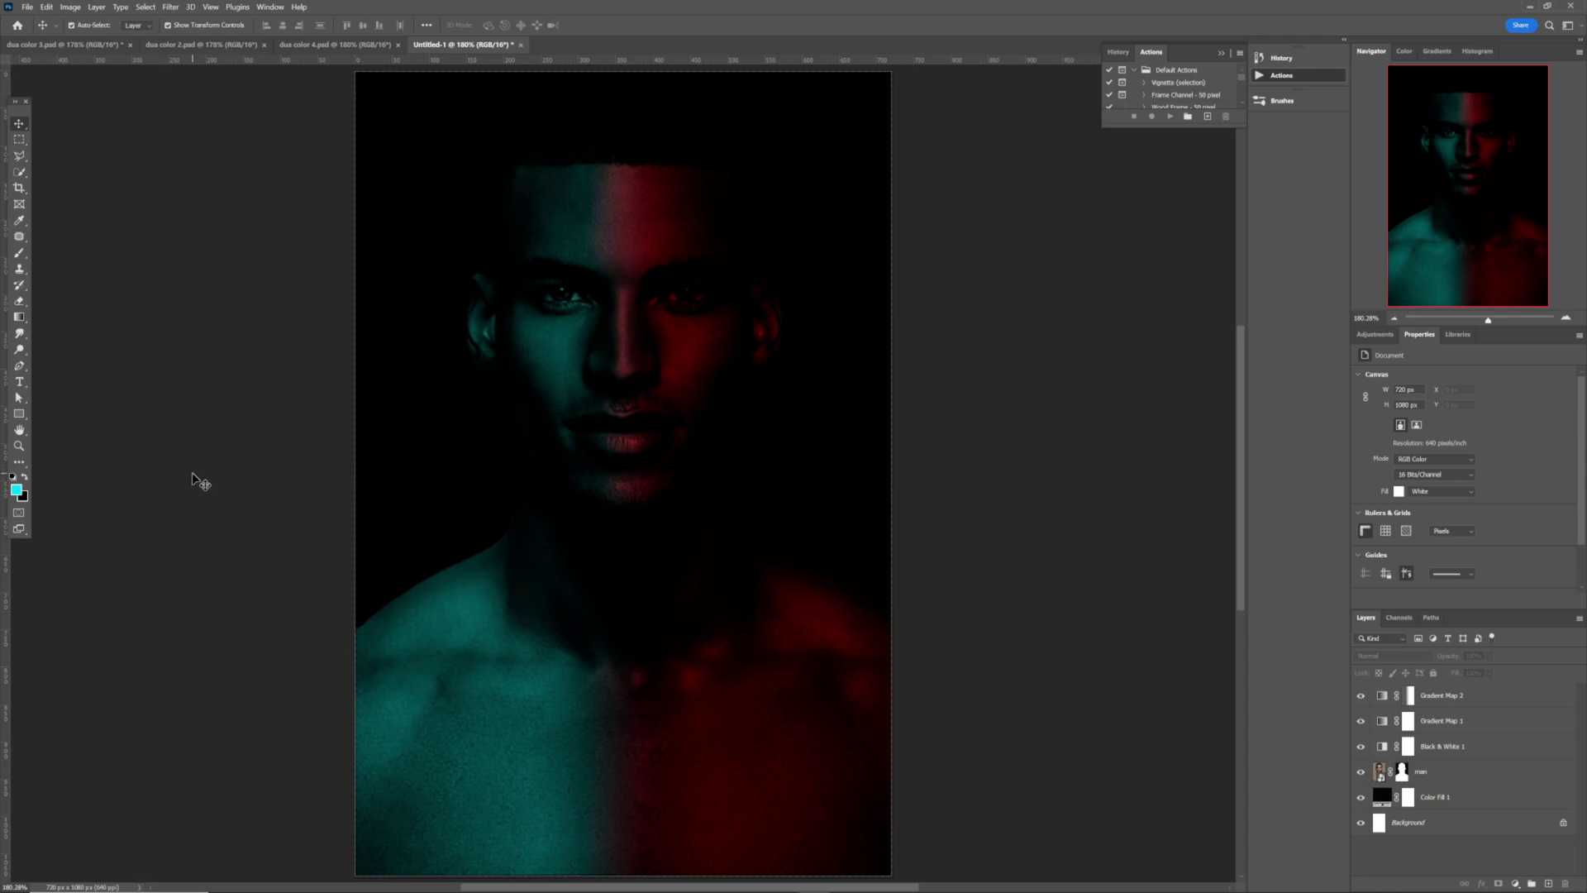
Create a new 720 × 1080 px, 640 ppi document and place the man's portrait photo in it
key("ctrl+n")
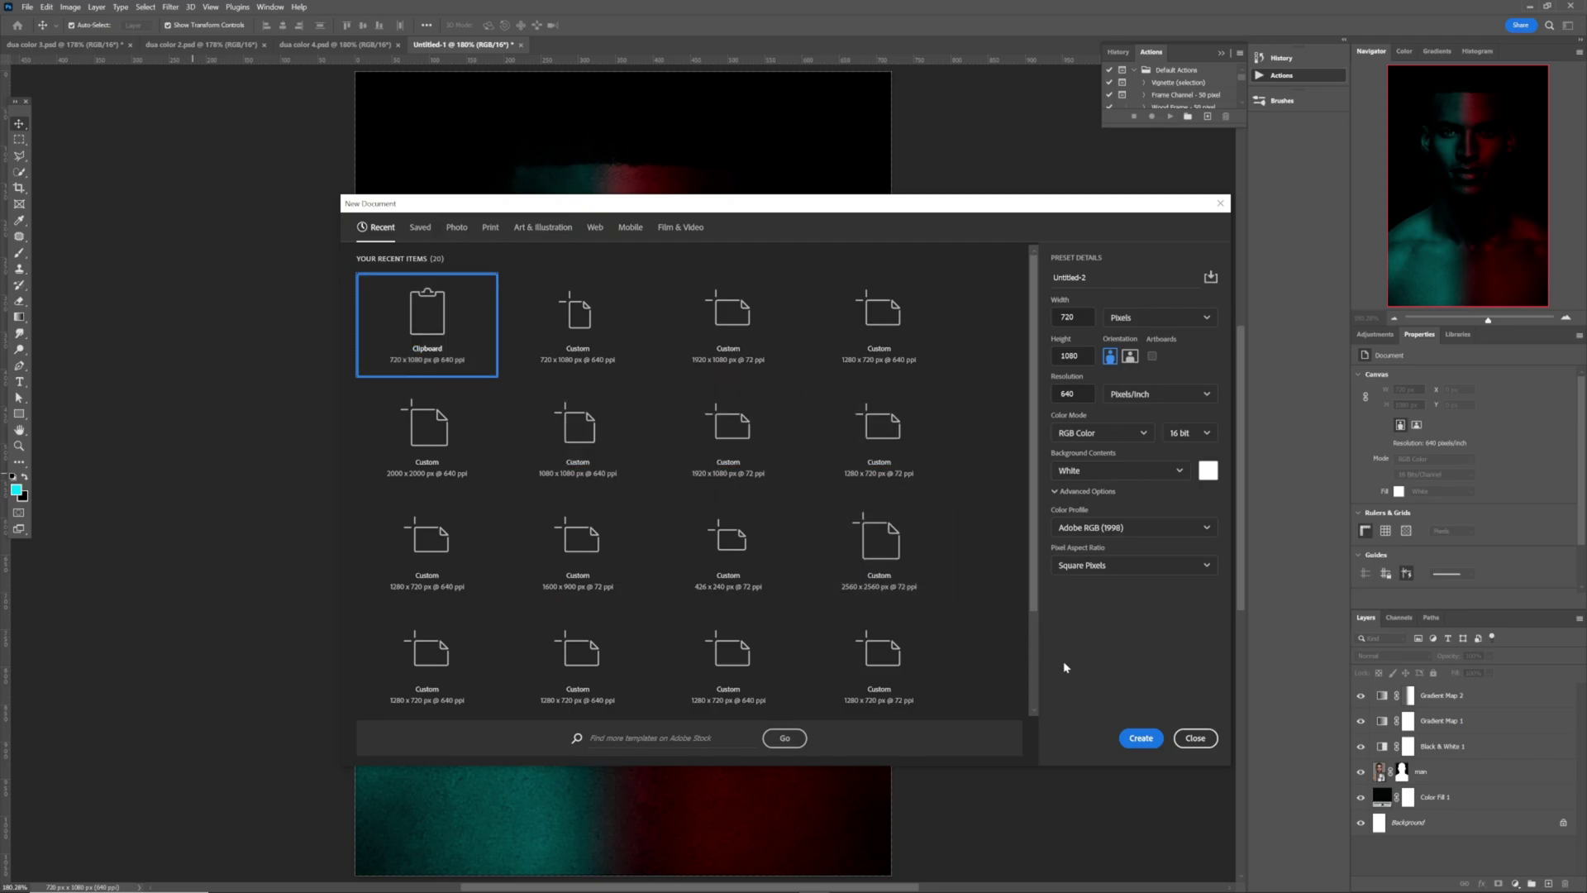
left_click(1125, 733)
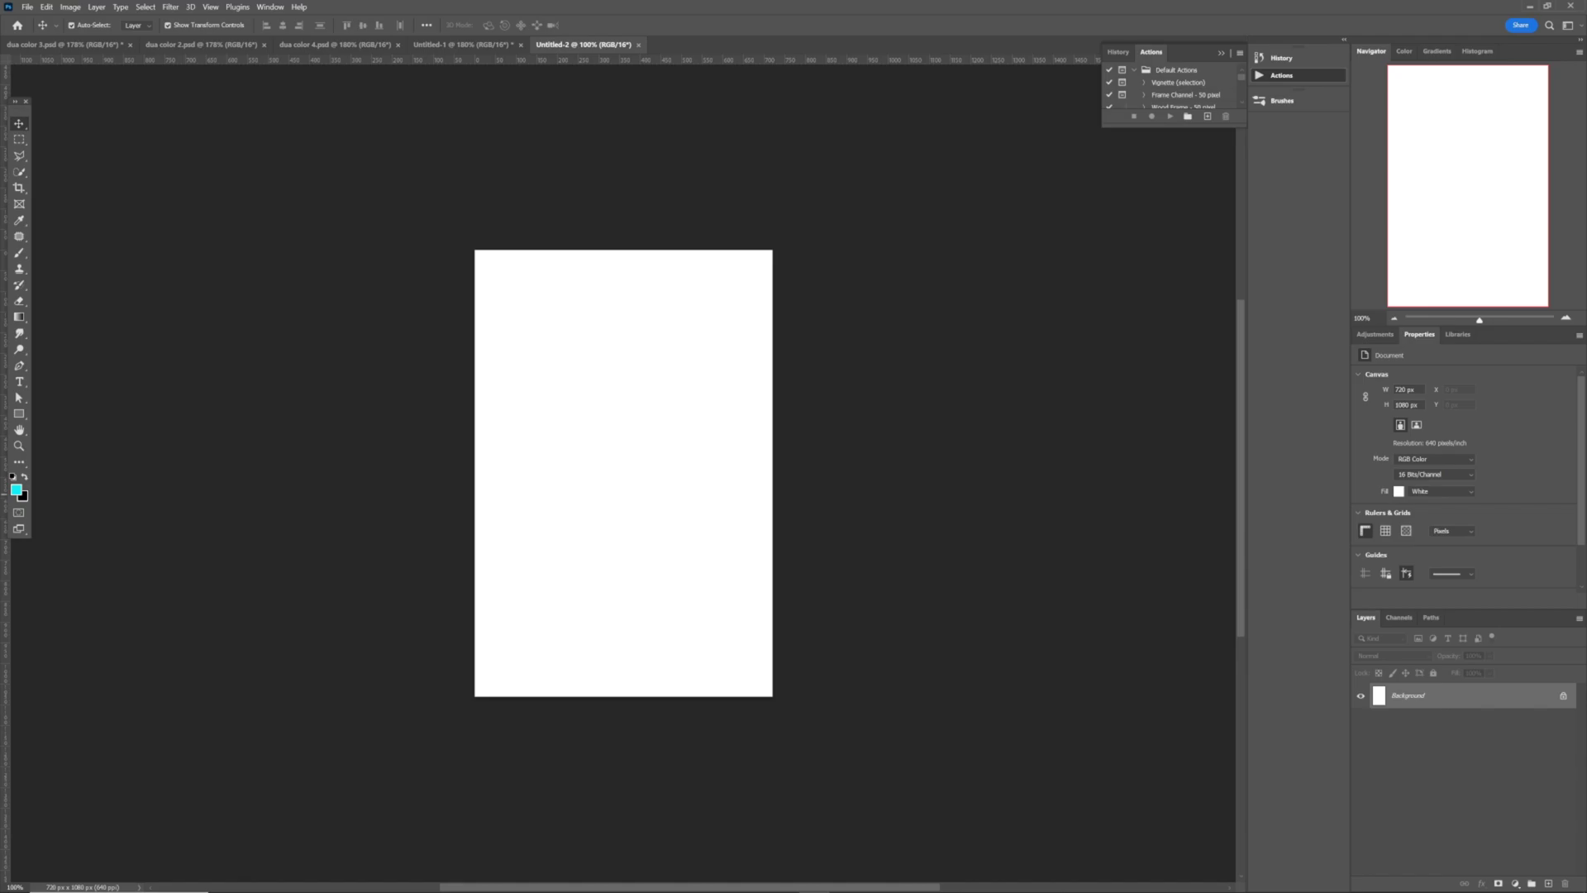
left_click_drag(0, 495, 595, 471)
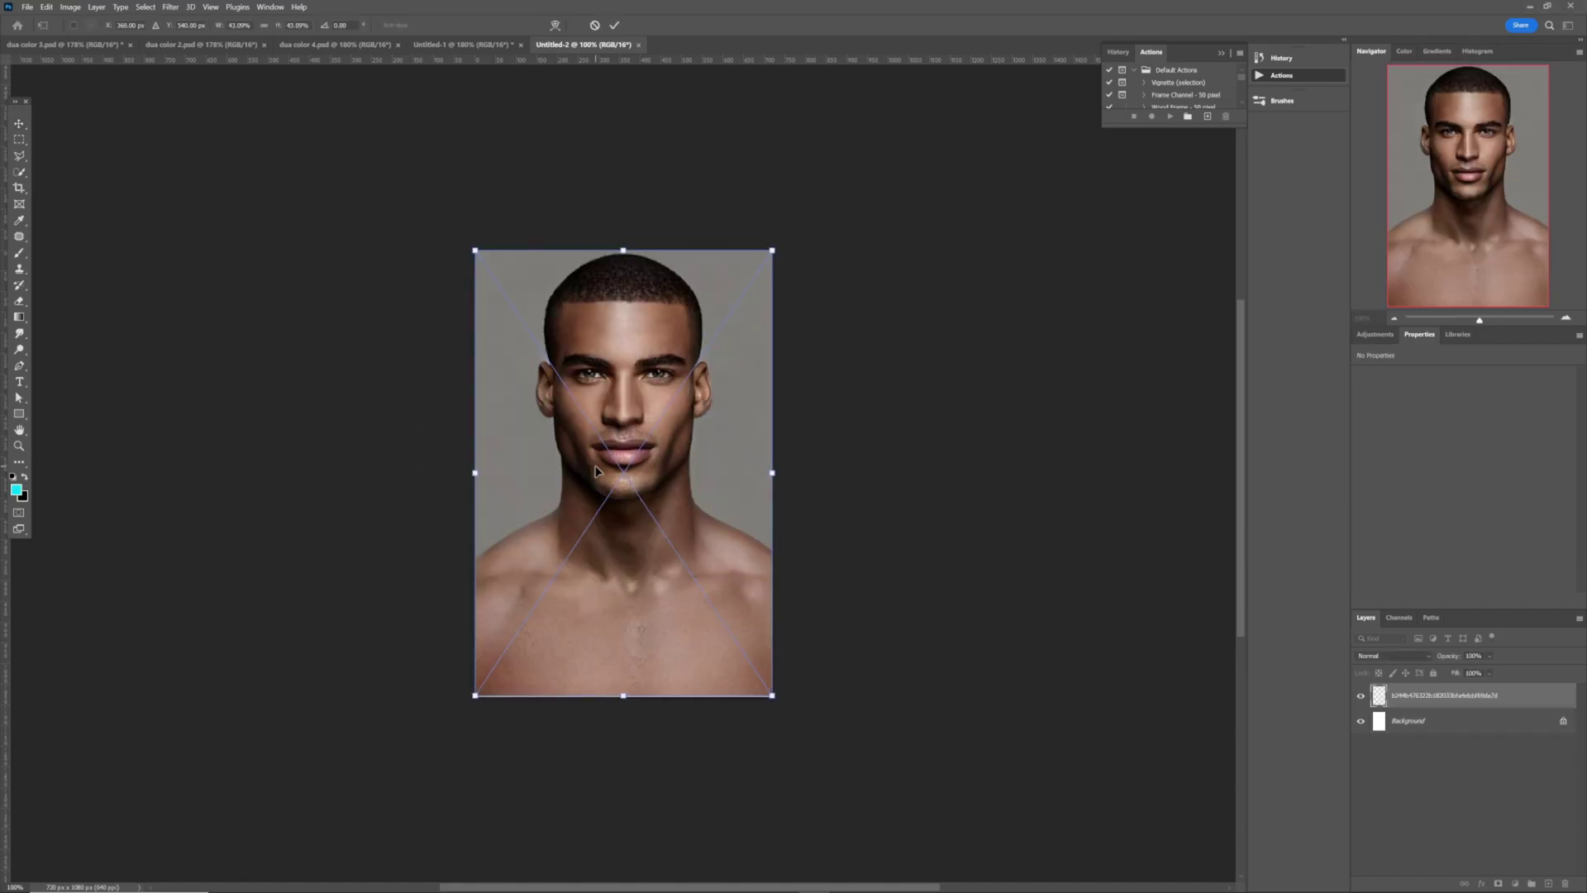
key("Return")
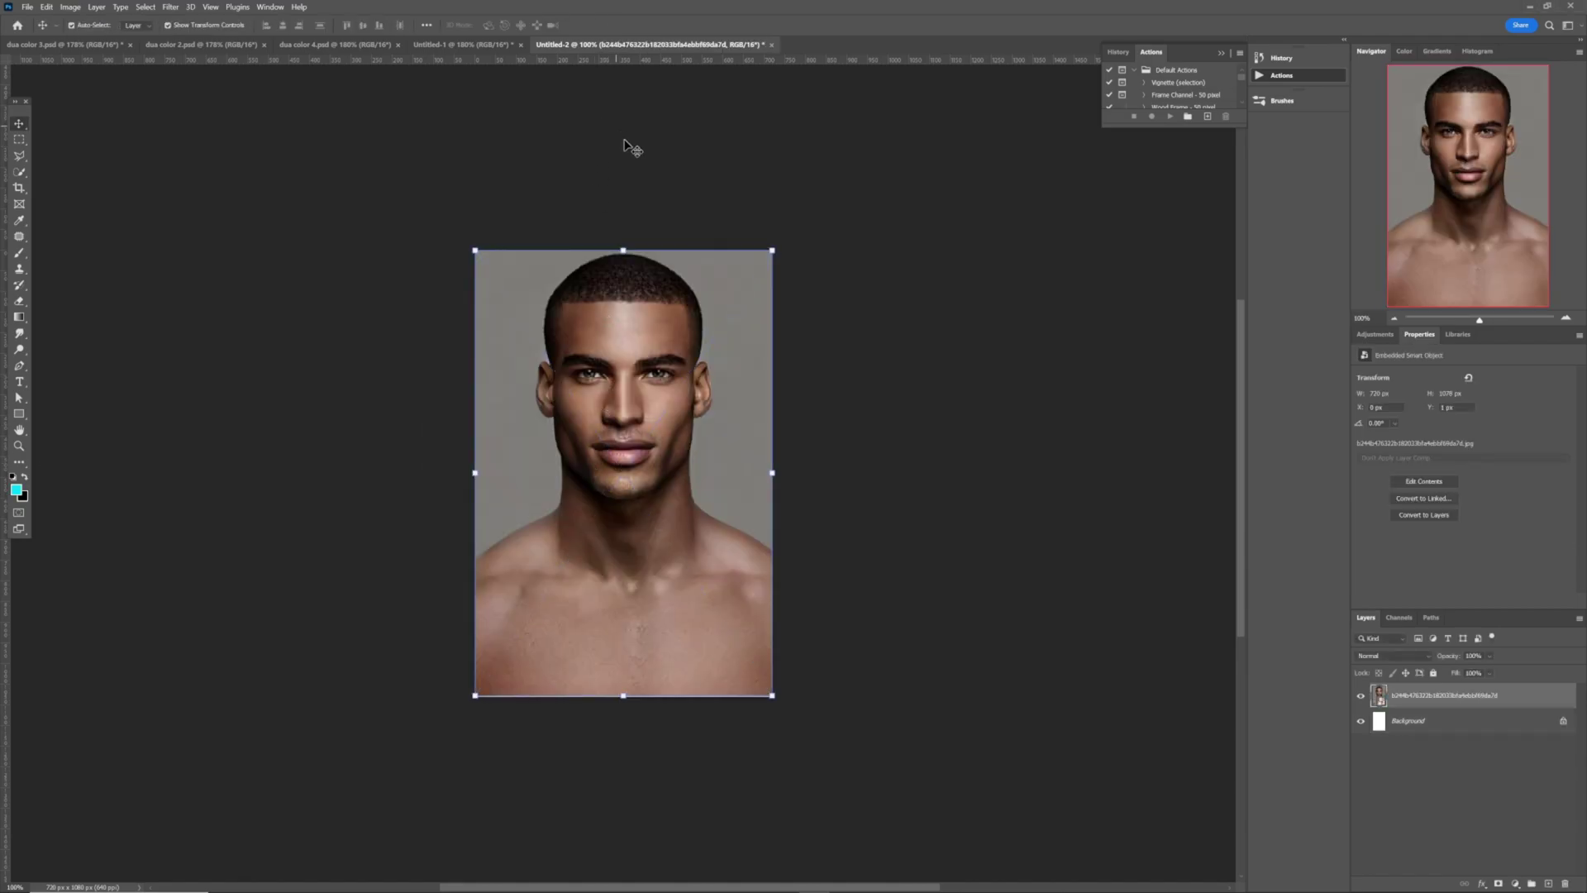
Select the man as the subject and mask out the grey background on the portrait layer
left_click(19, 172)
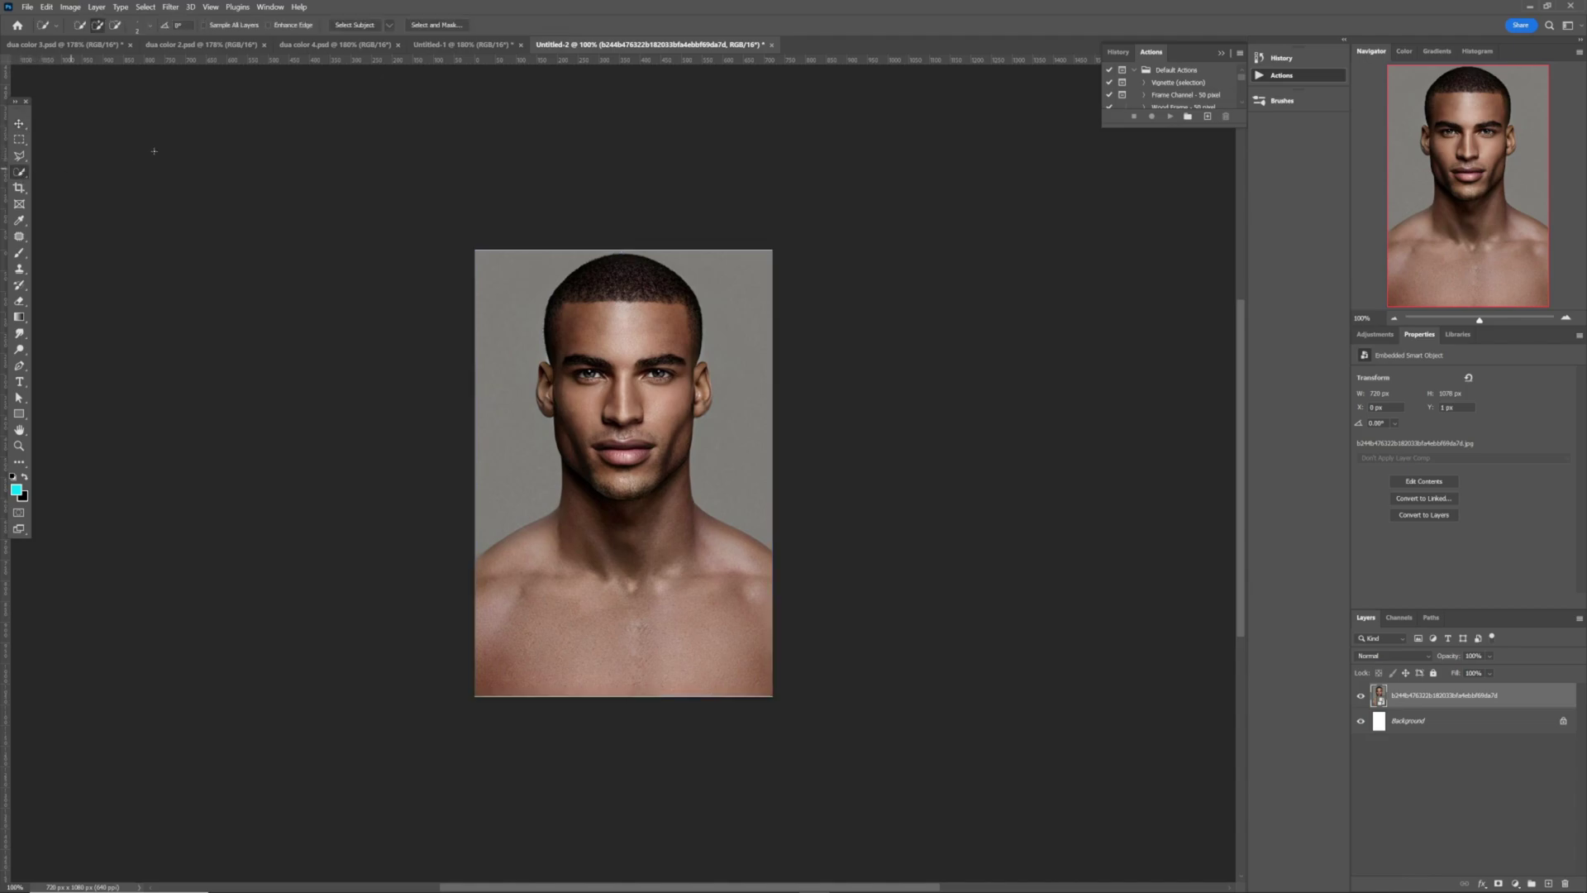
left_click(369, 29)
left_click(1500, 884)
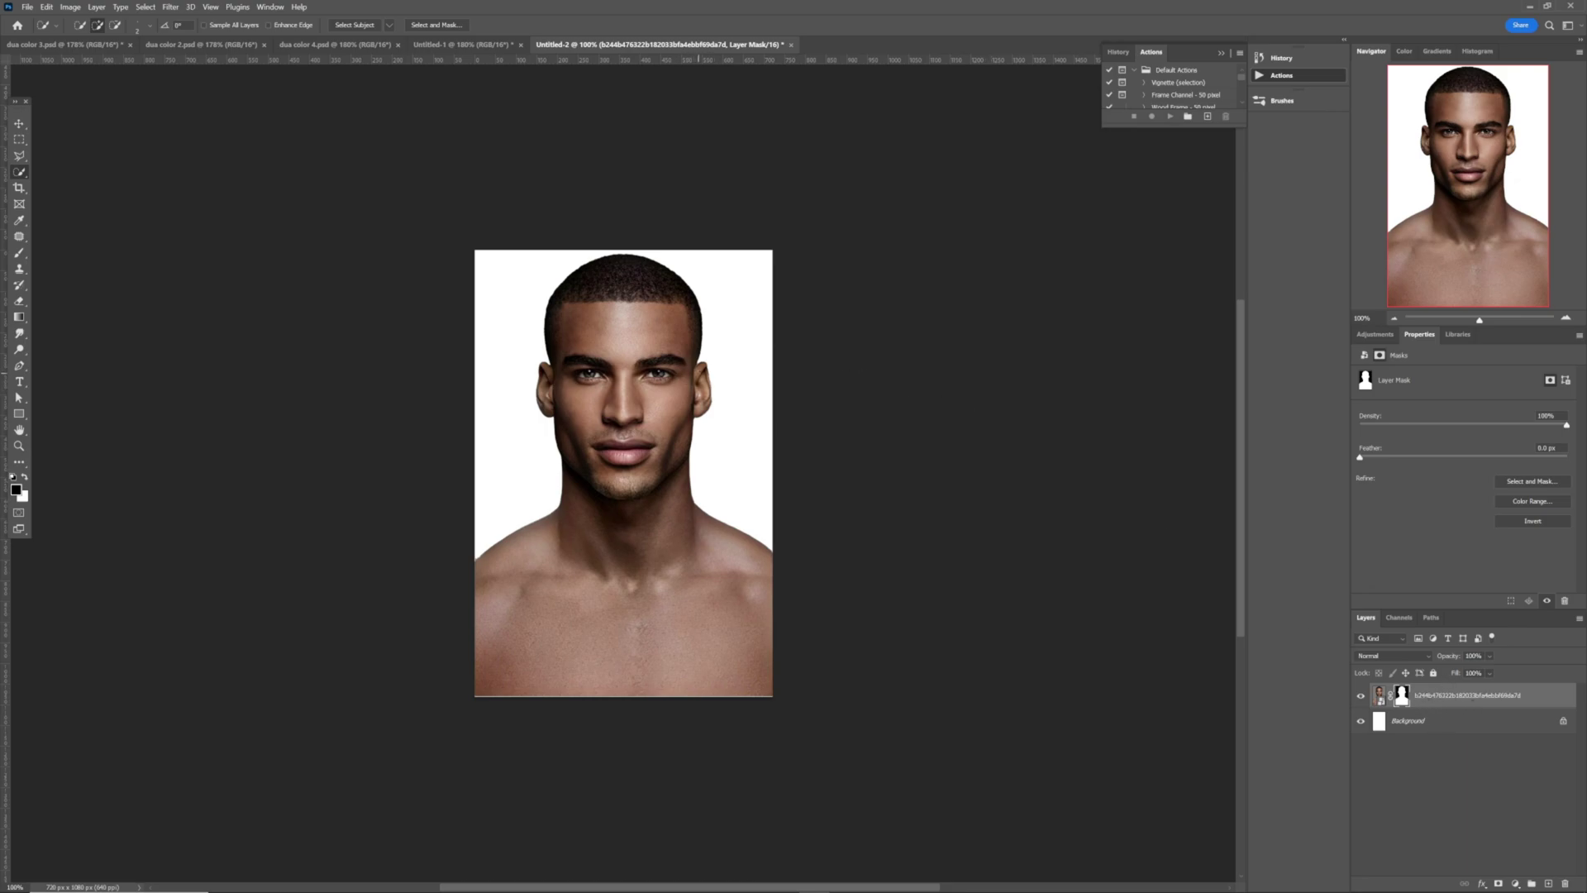
Add a Black & White adjustment layer above the masked portrait layer
left_click(1408, 697)
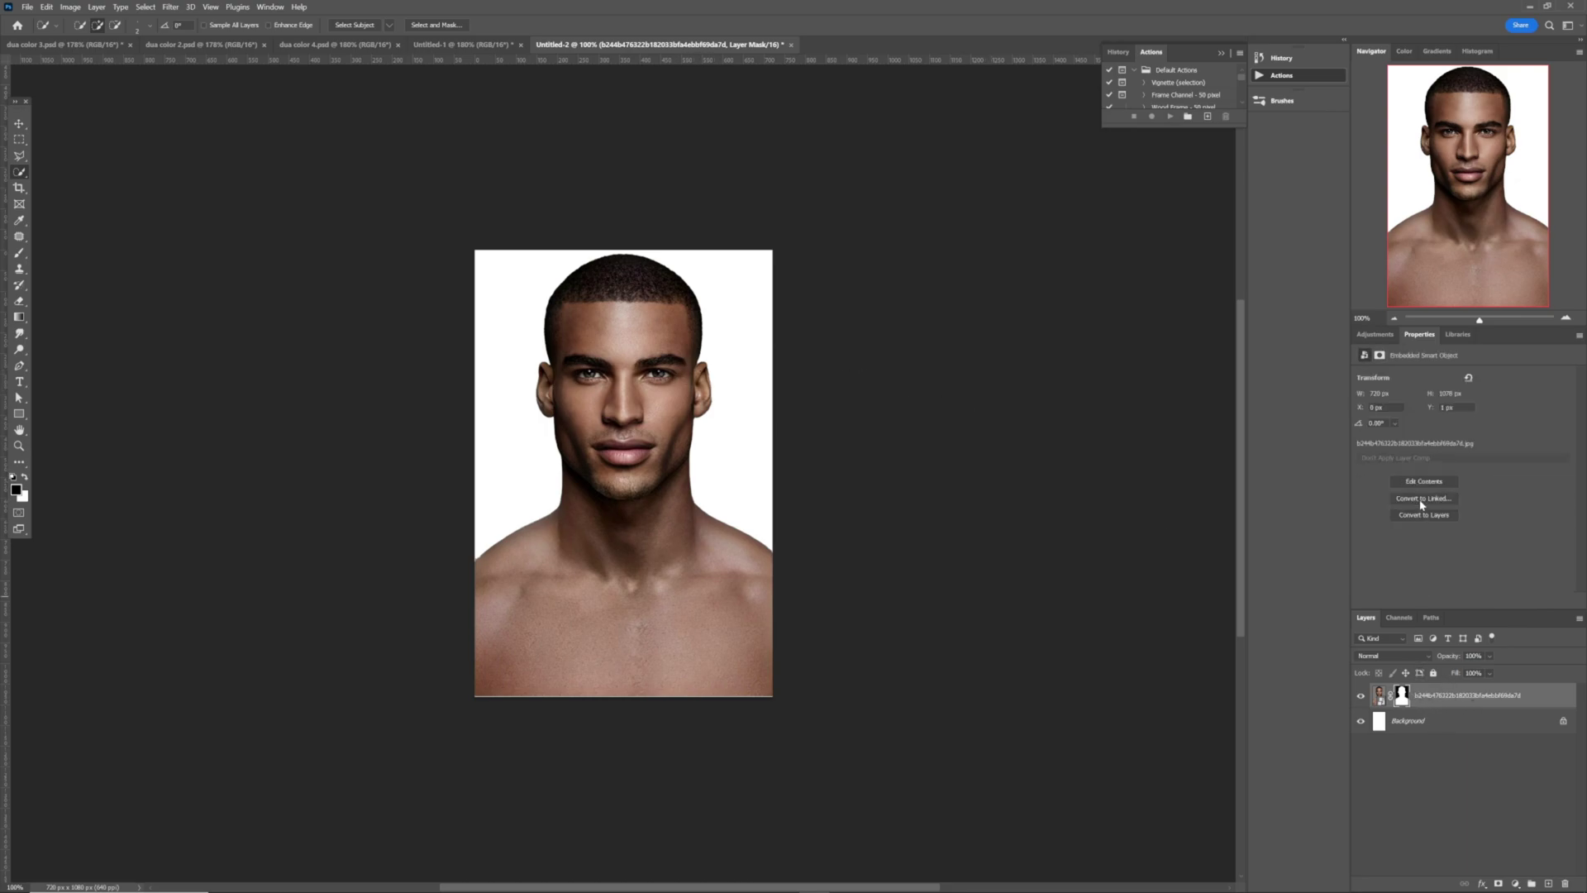
left_click(1376, 336)
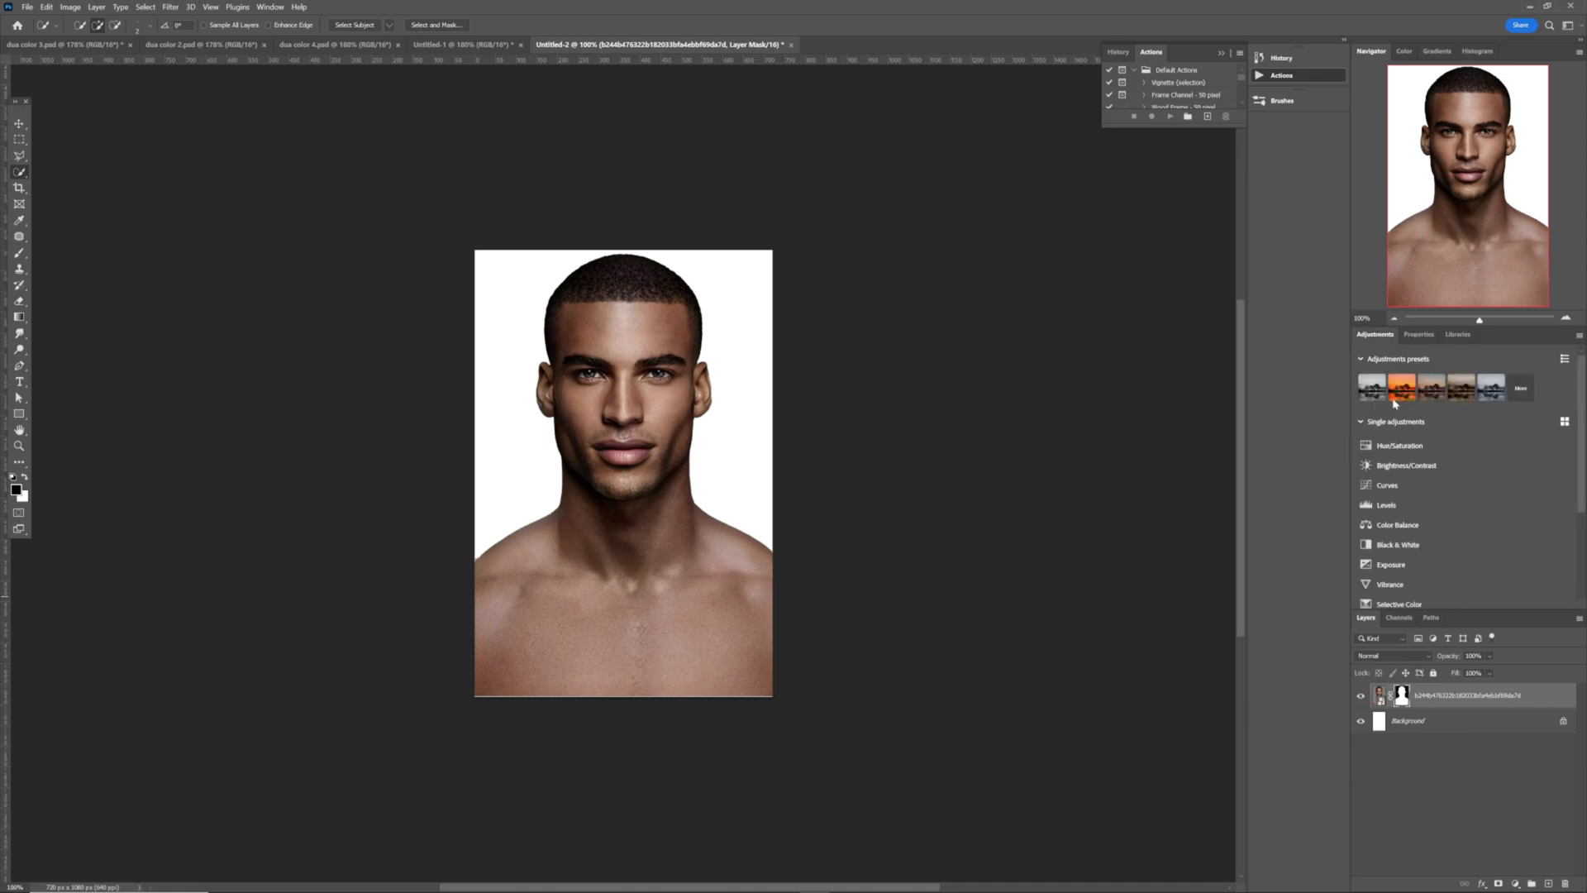
left_click(1406, 544)
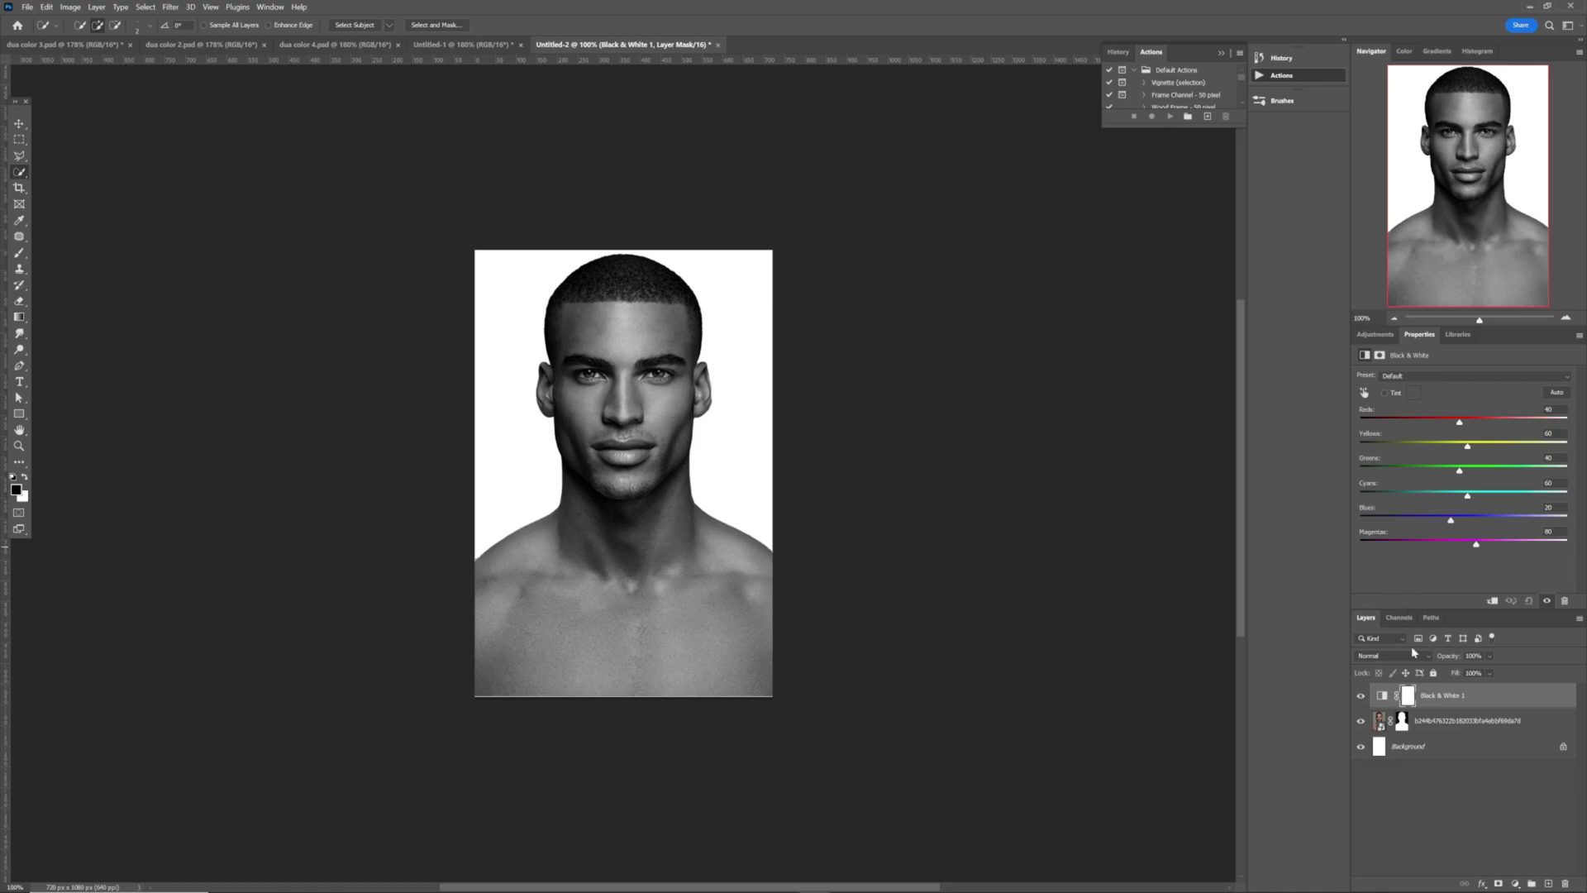
Add a near-black solid colour fill layer (#0b0c0c) and place it beneath the portrait layer
left_click(1515, 883)
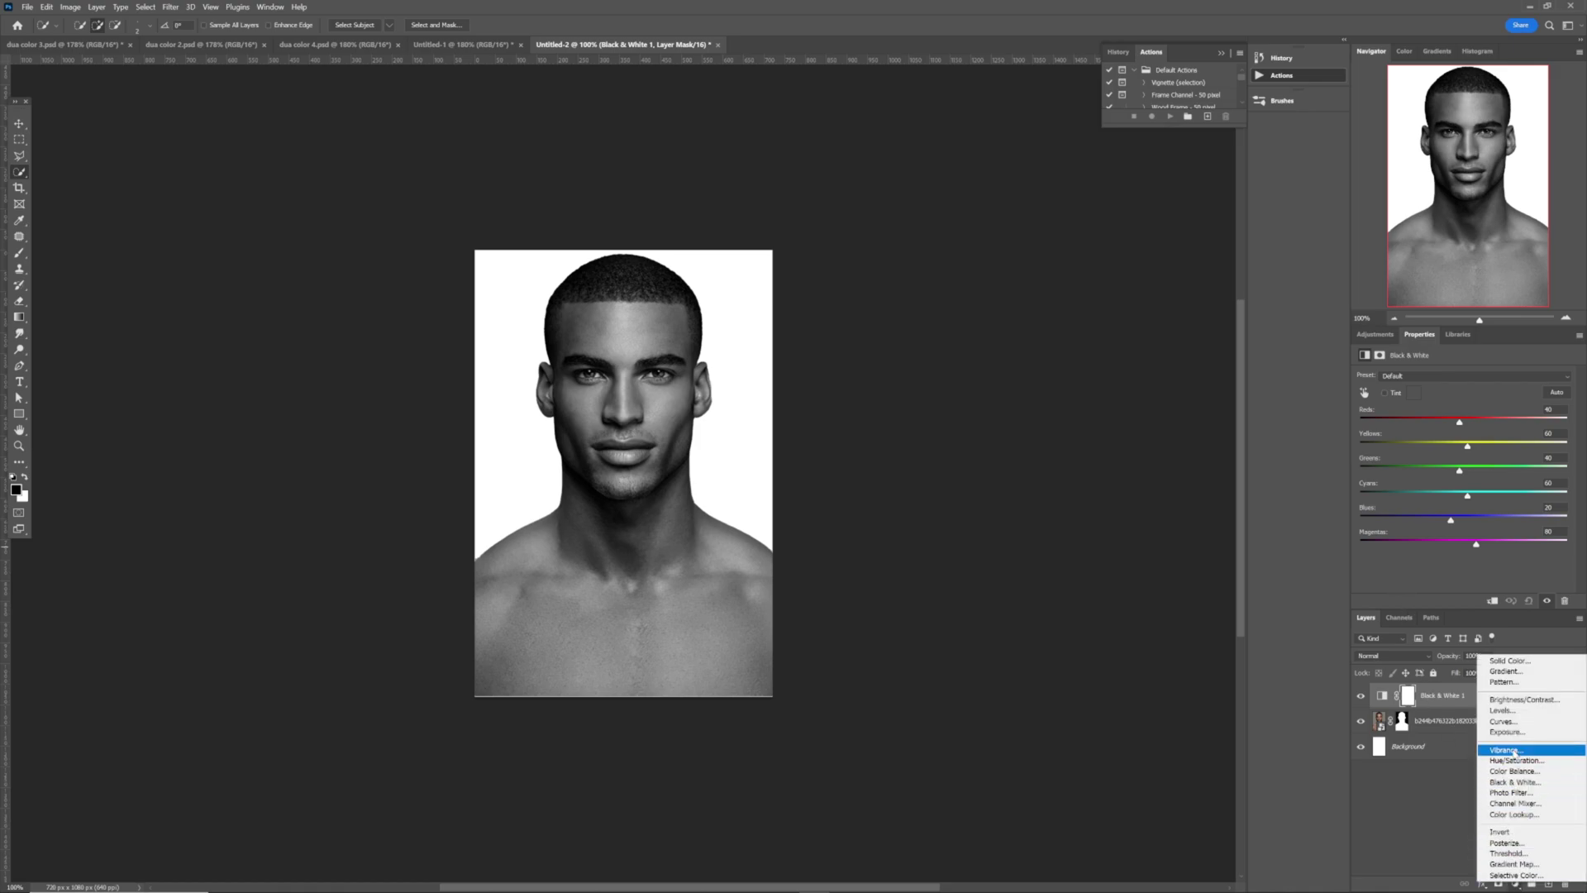
left_click(1508, 661)
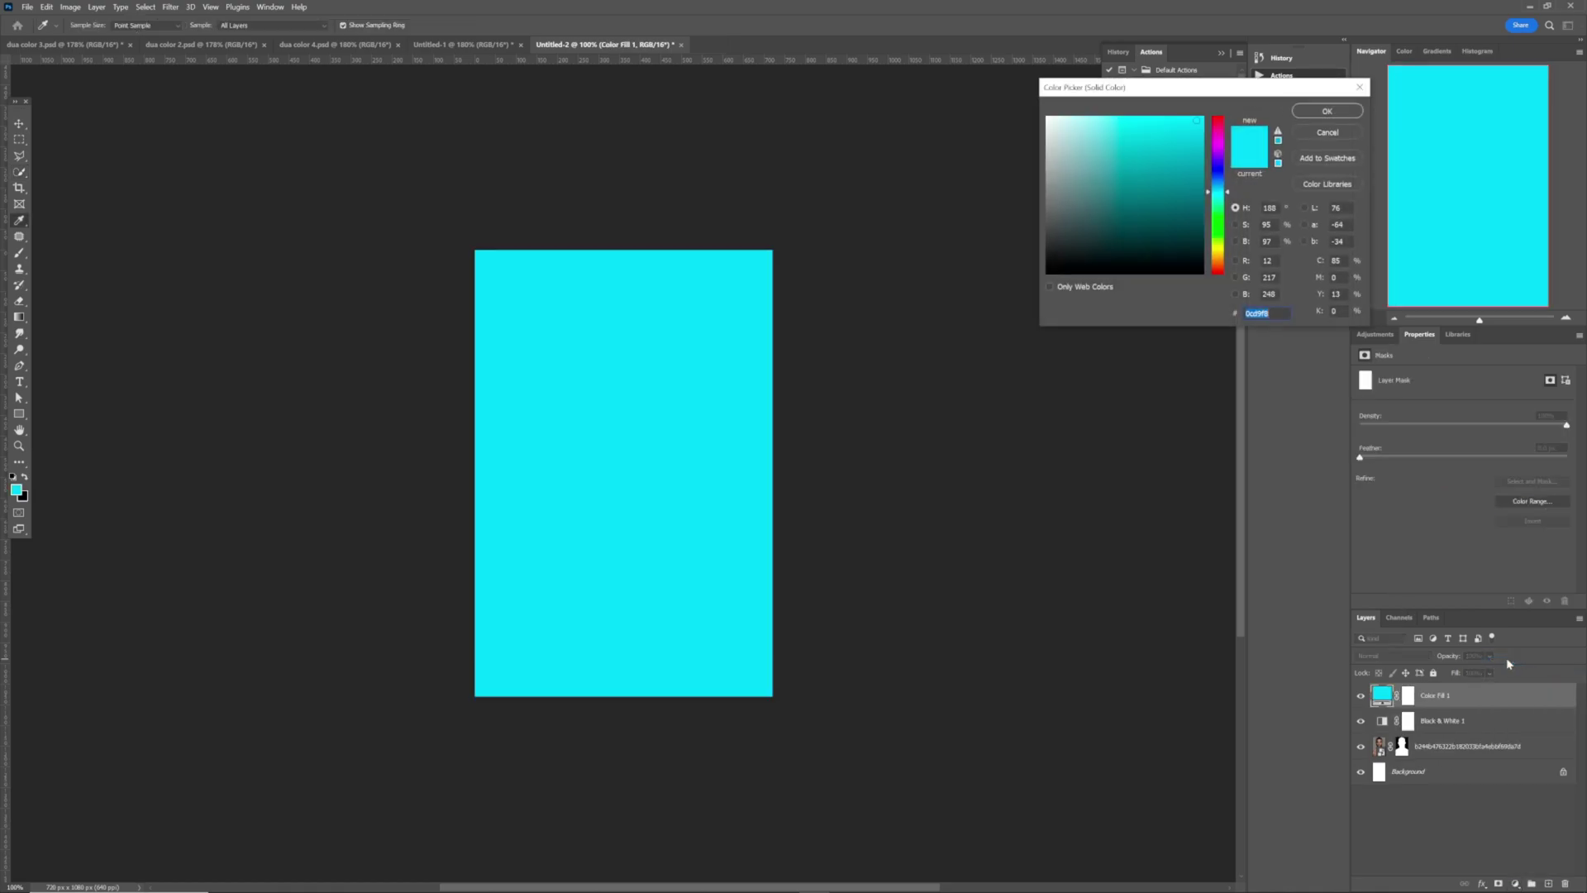
left_click(1054, 265)
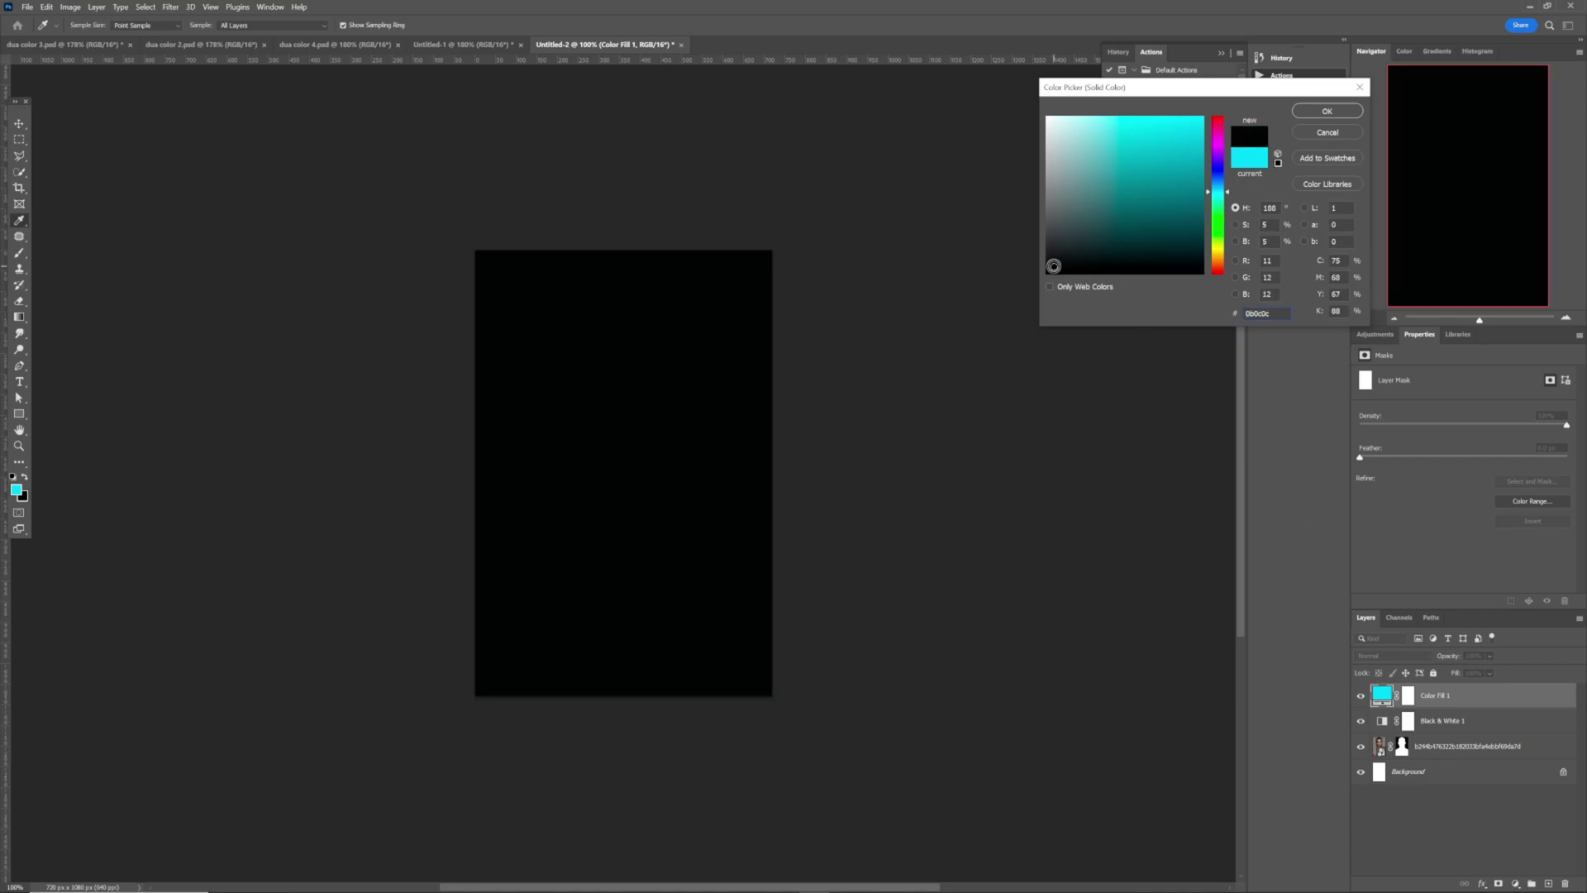
left_click(1327, 111)
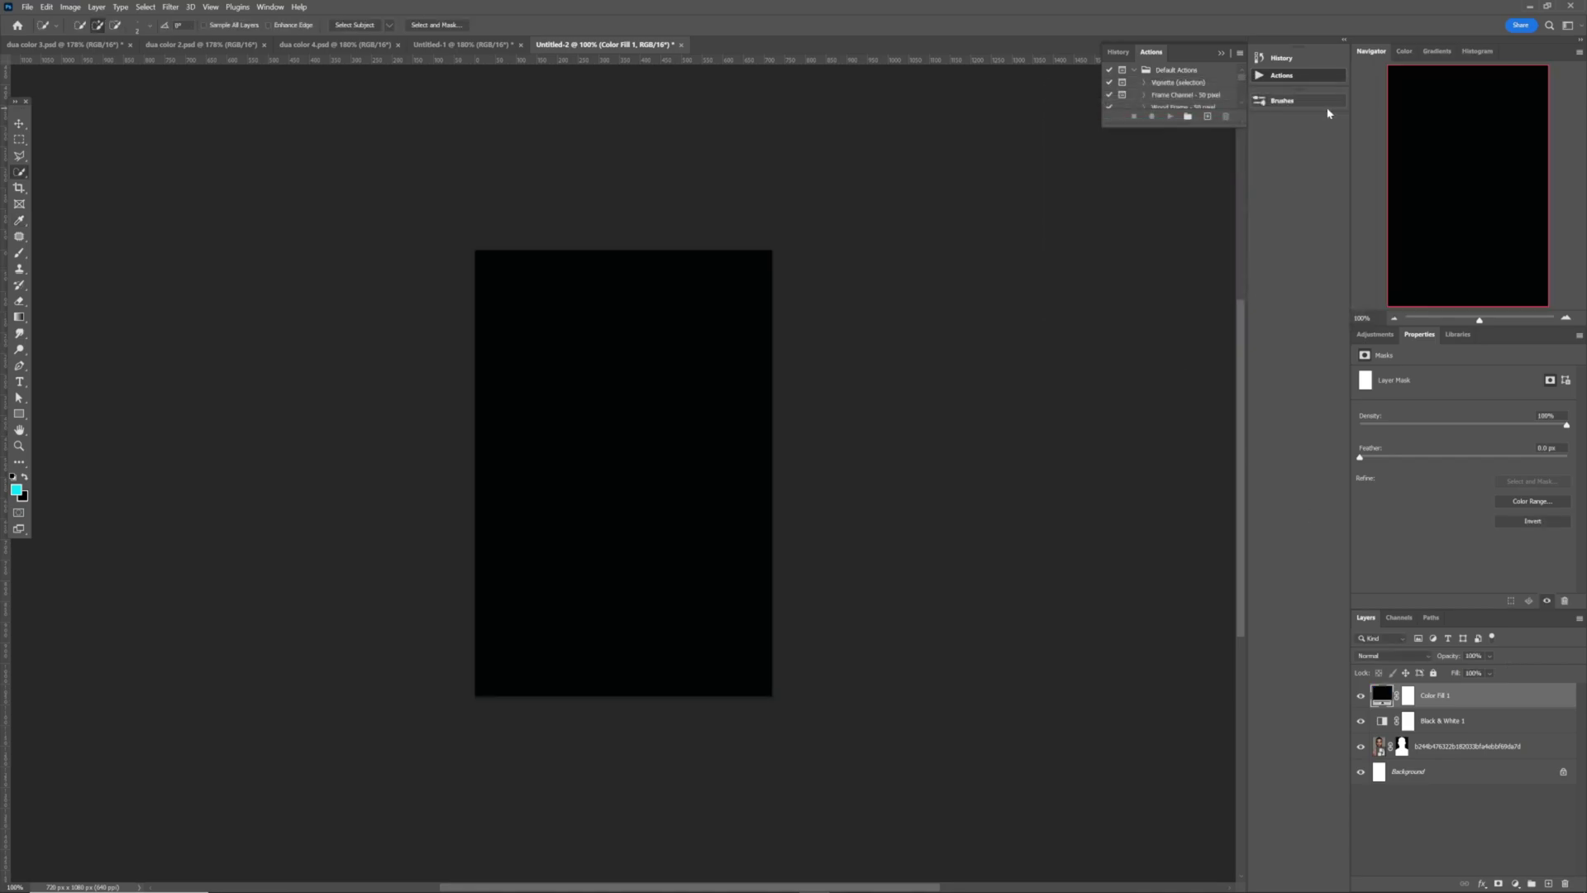
left_click_drag(1534, 754, 1513, 694)
left_click_drag(1484, 754, 1446, 694)
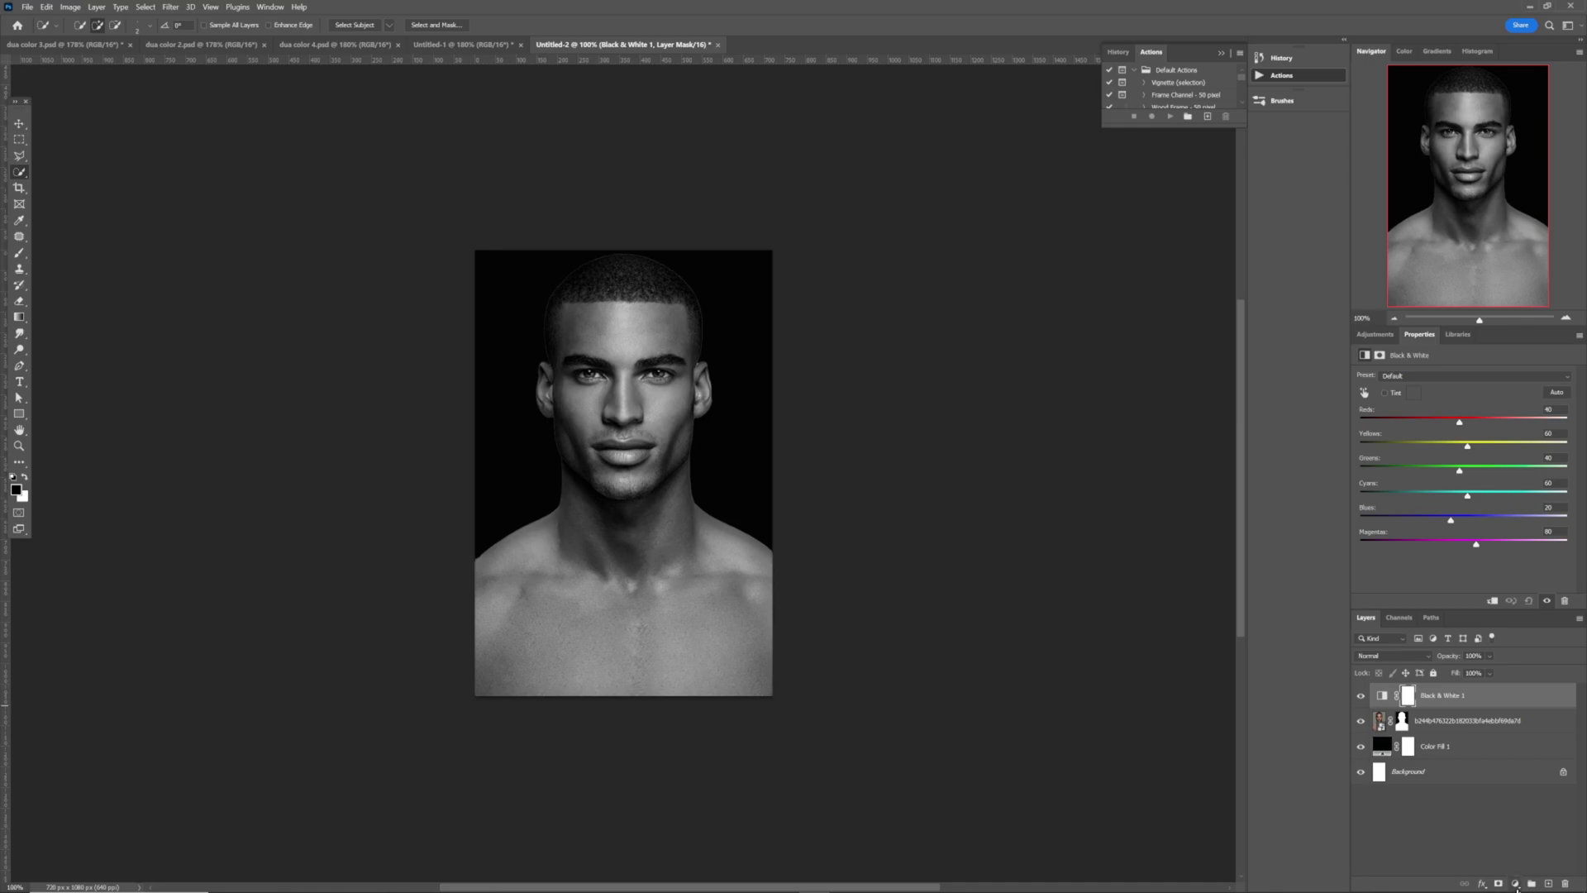
Add a Gradient fill layer above the Black & White adjustment and change its end colour stop to red #f80c33
left_click(1518, 887)
left_click(1545, 677)
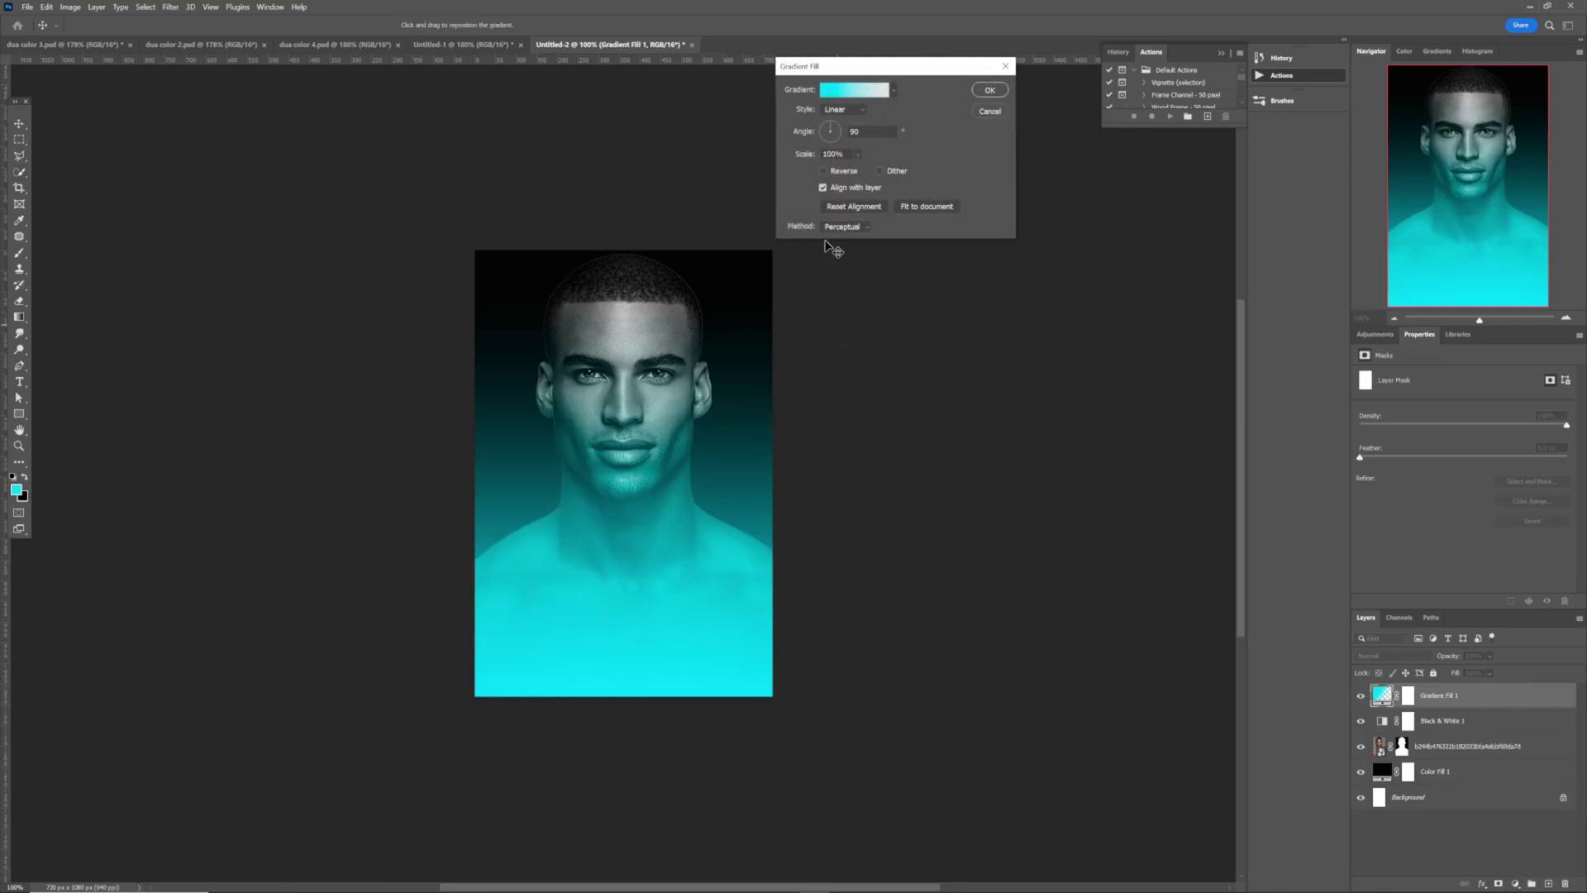
left_click(854, 89)
left_click(1009, 243)
left_click(815, 296)
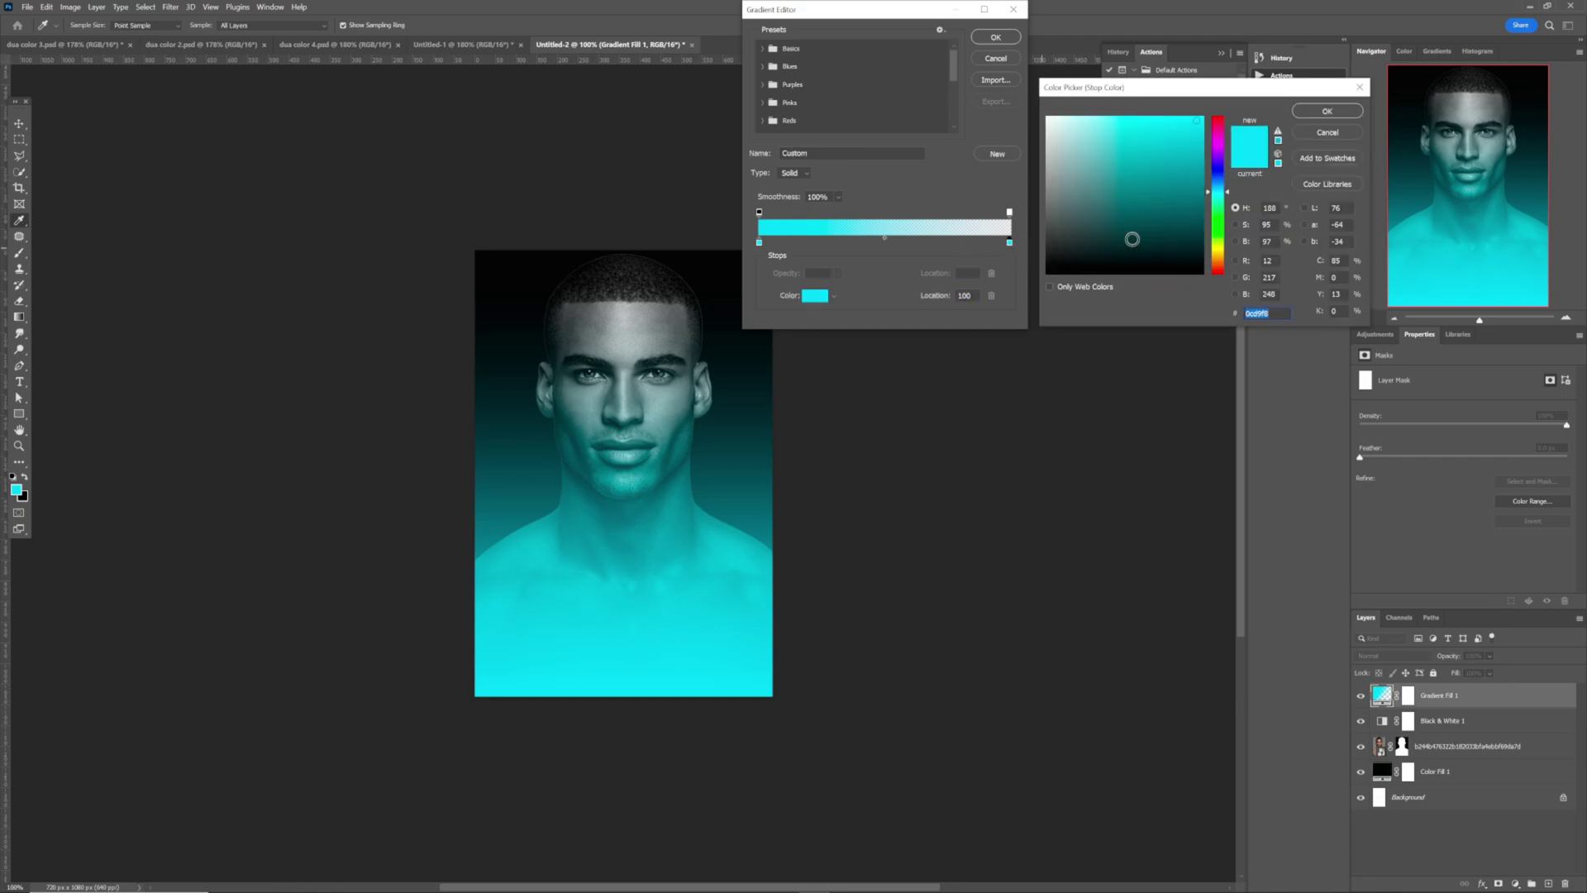
left_click(1219, 124)
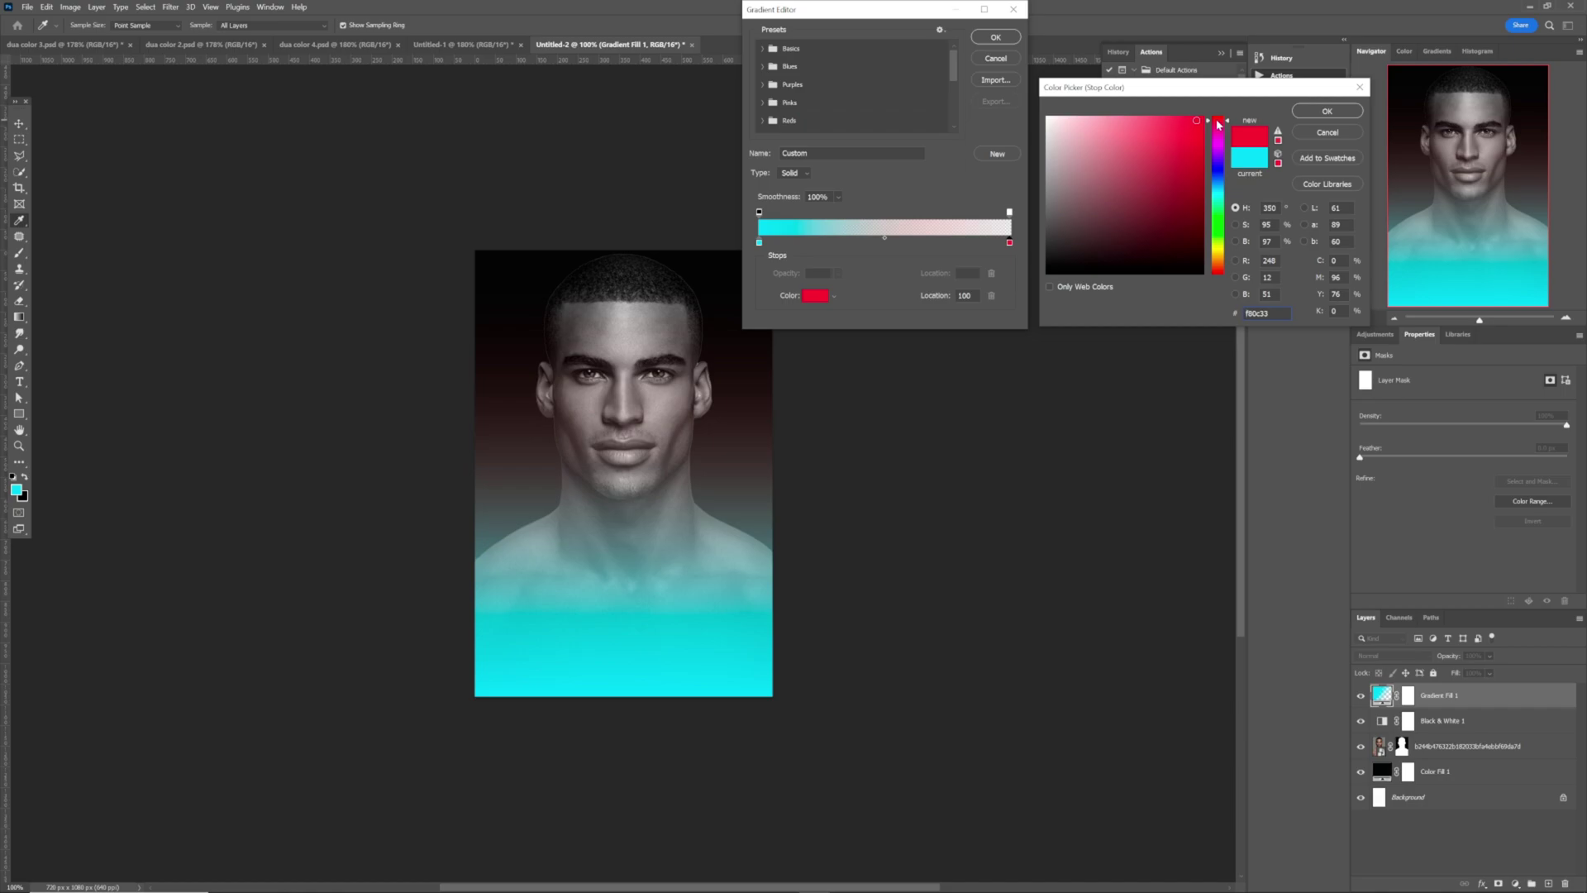
left_click(1327, 110)
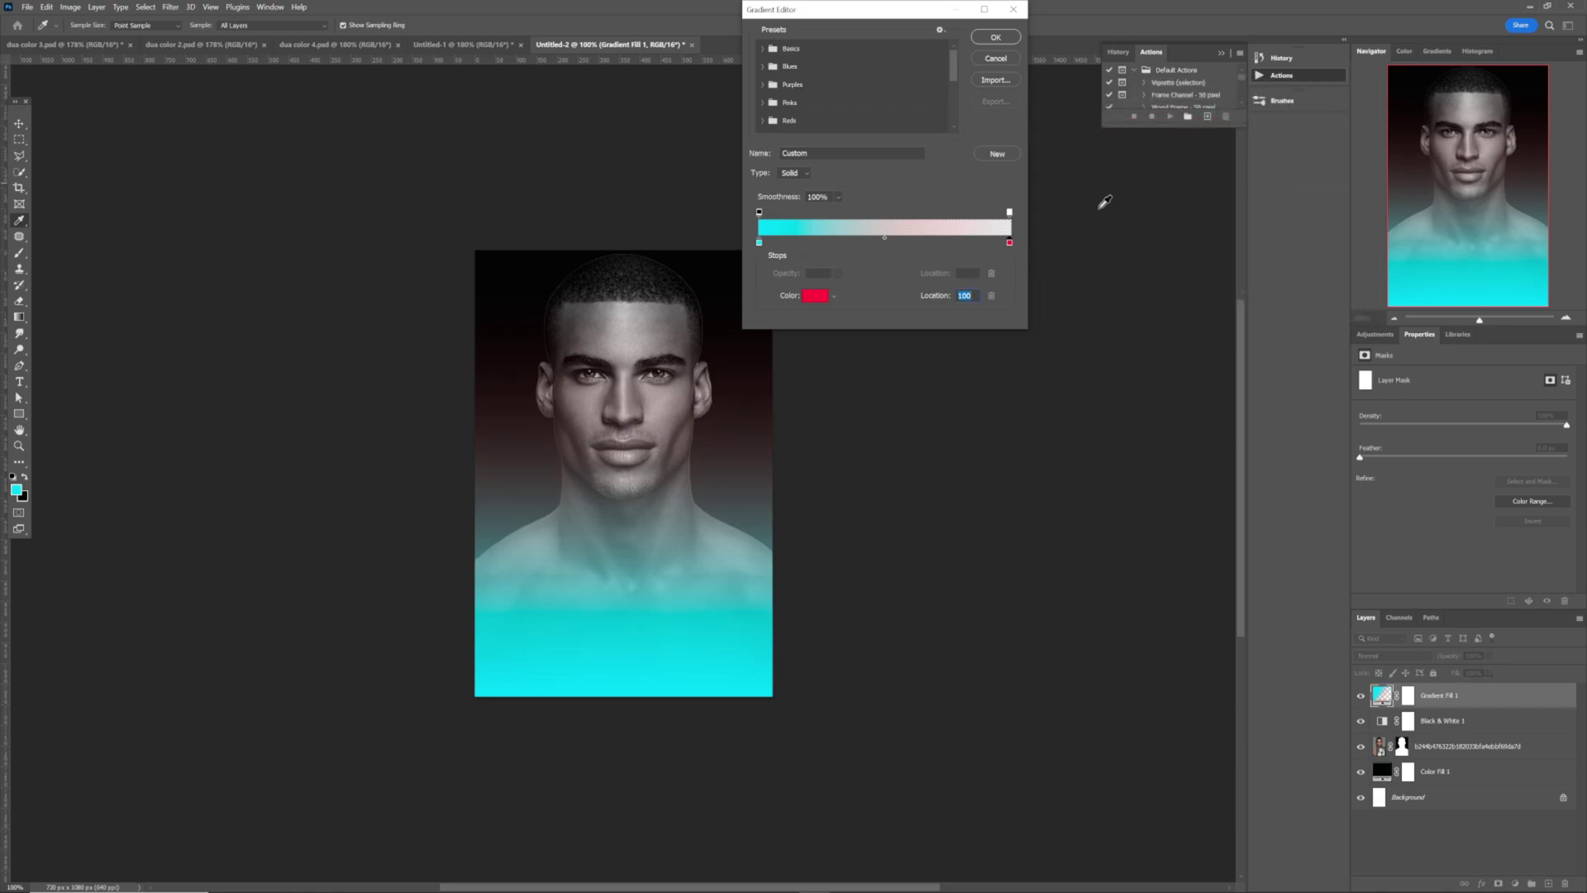
Raise the gradient's end opacity stop to 100% and set the gradient fill's angle to about 1.49°
left_click(1009, 214)
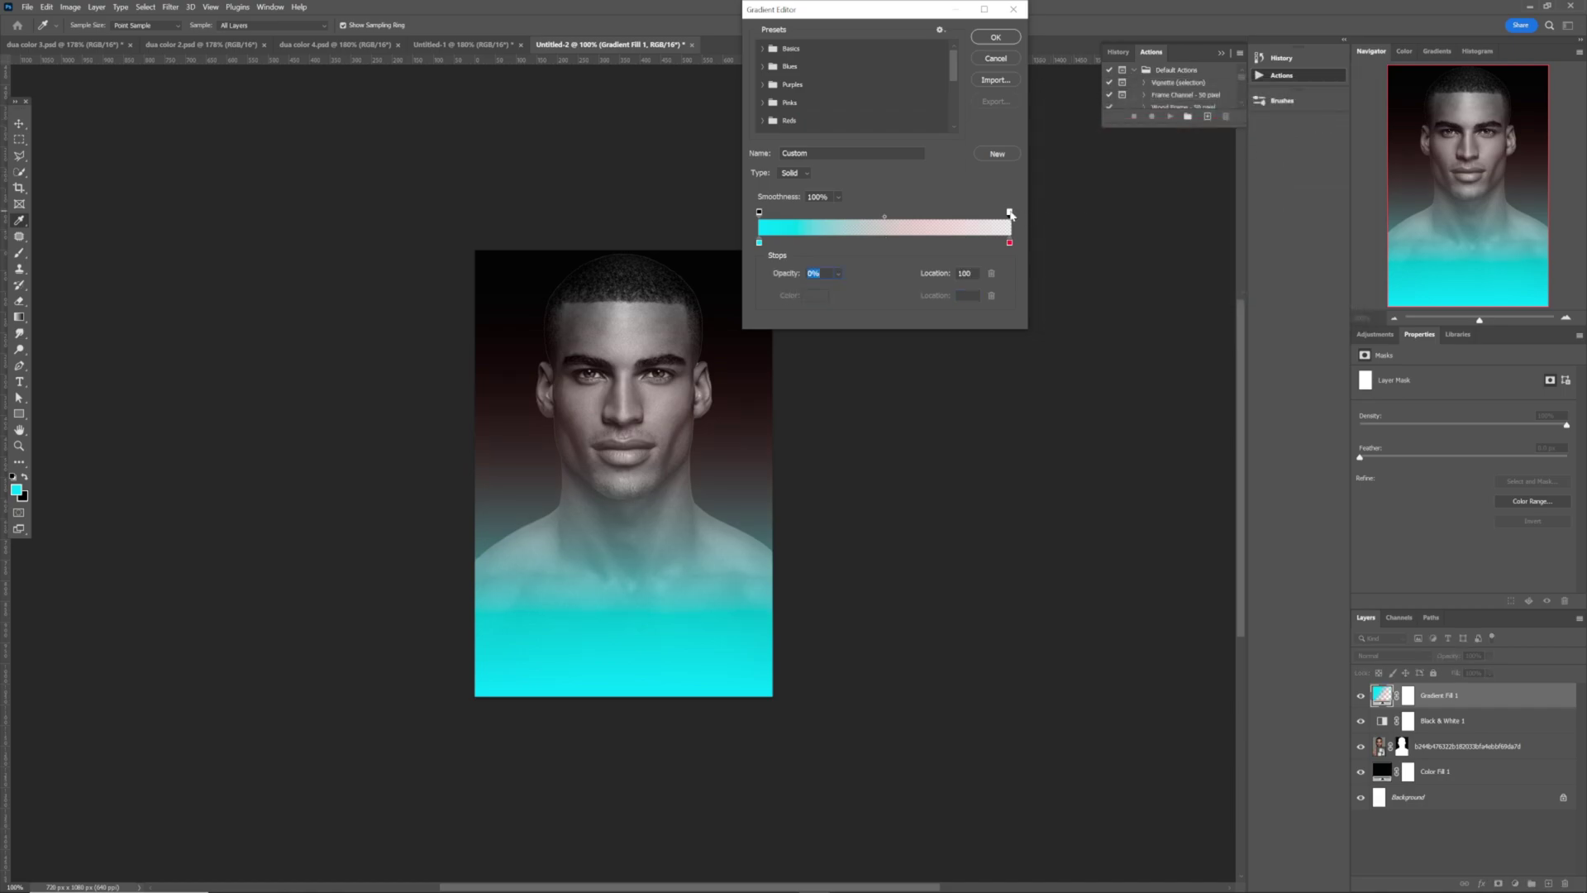
left_click_drag(769, 281, 840, 282)
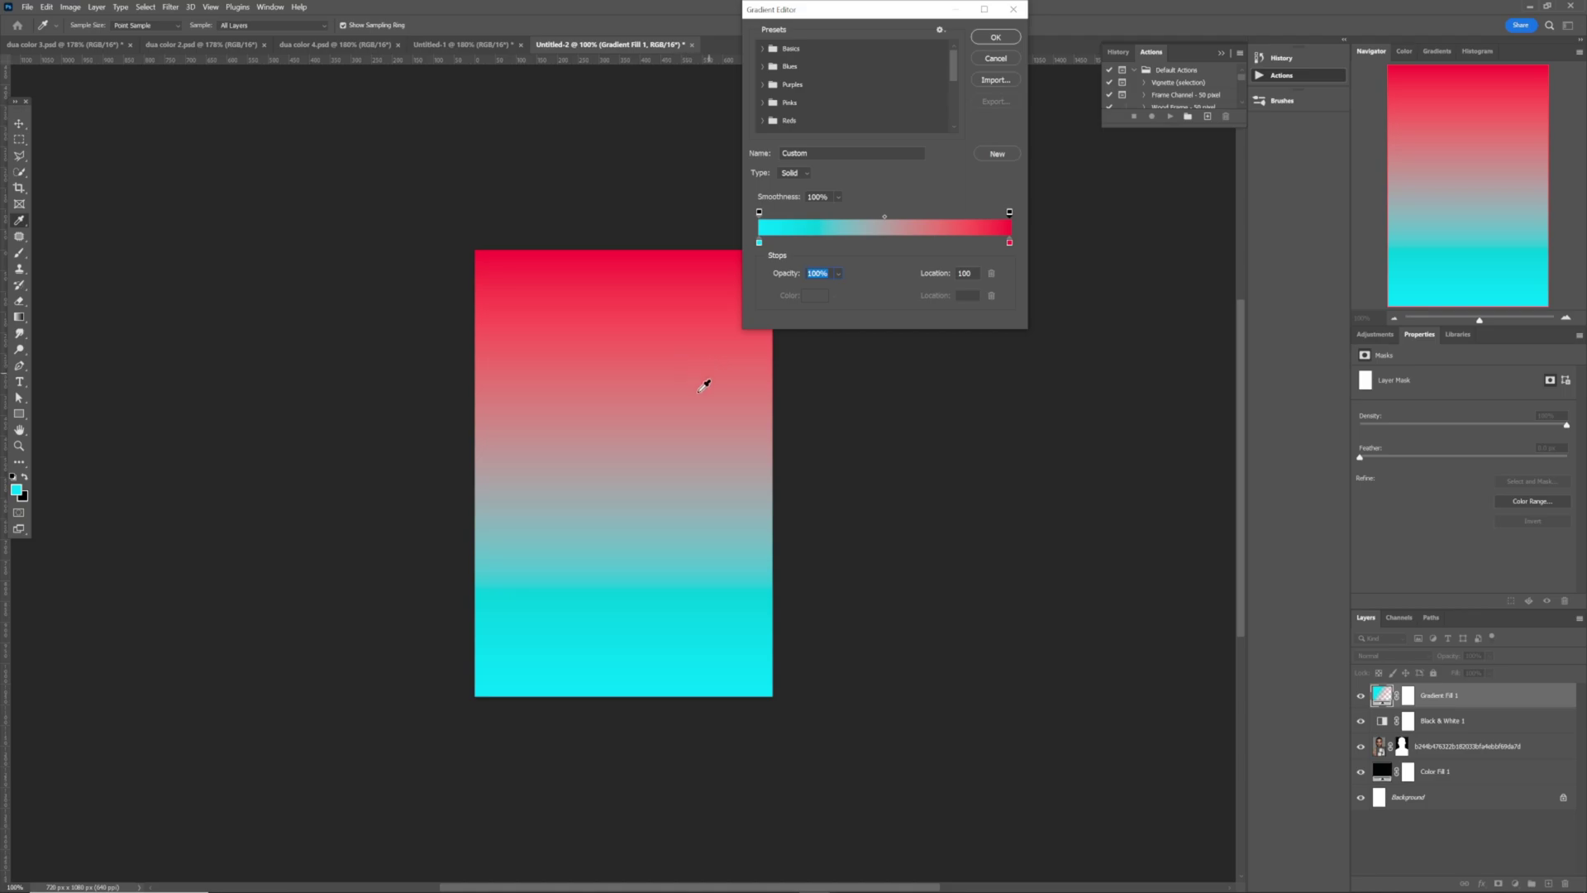
left_click(996, 38)
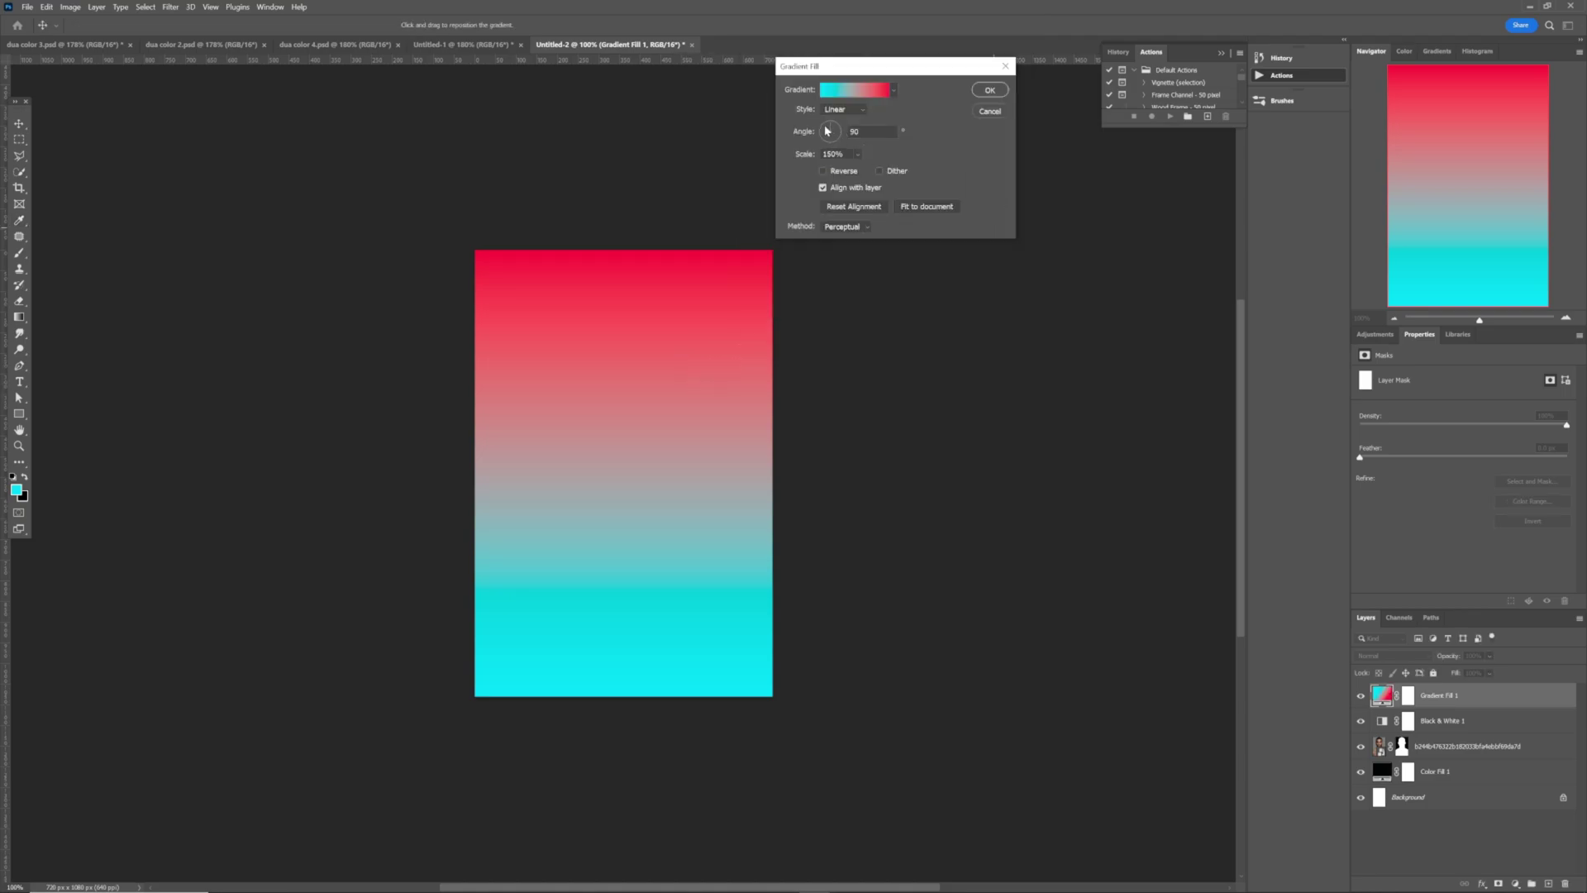
left_click_drag(831, 128, 839, 136)
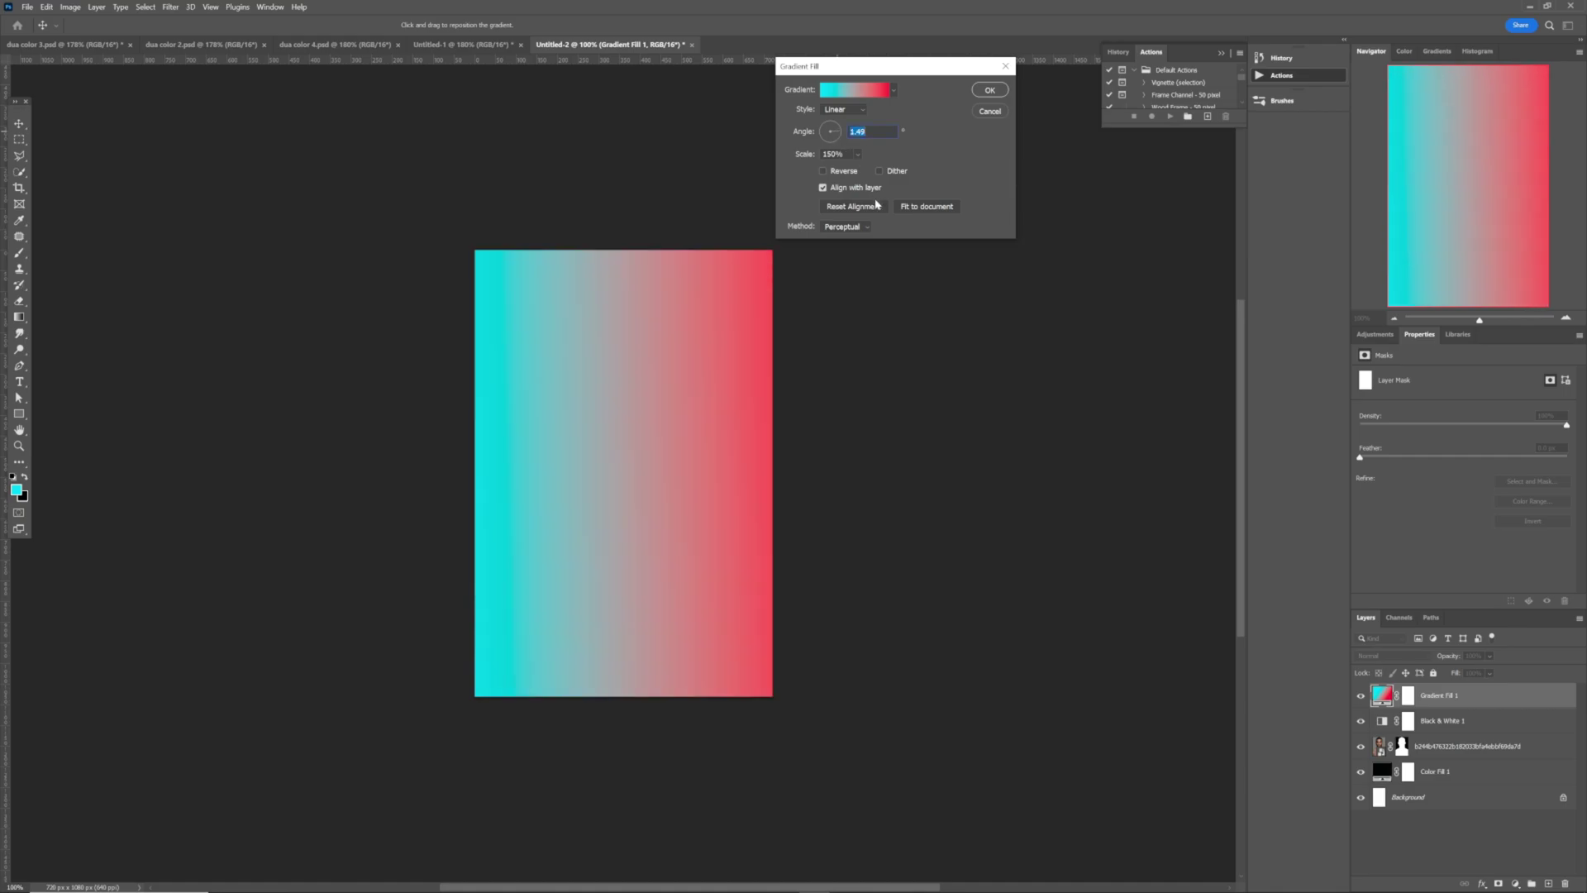
left_click(989, 89)
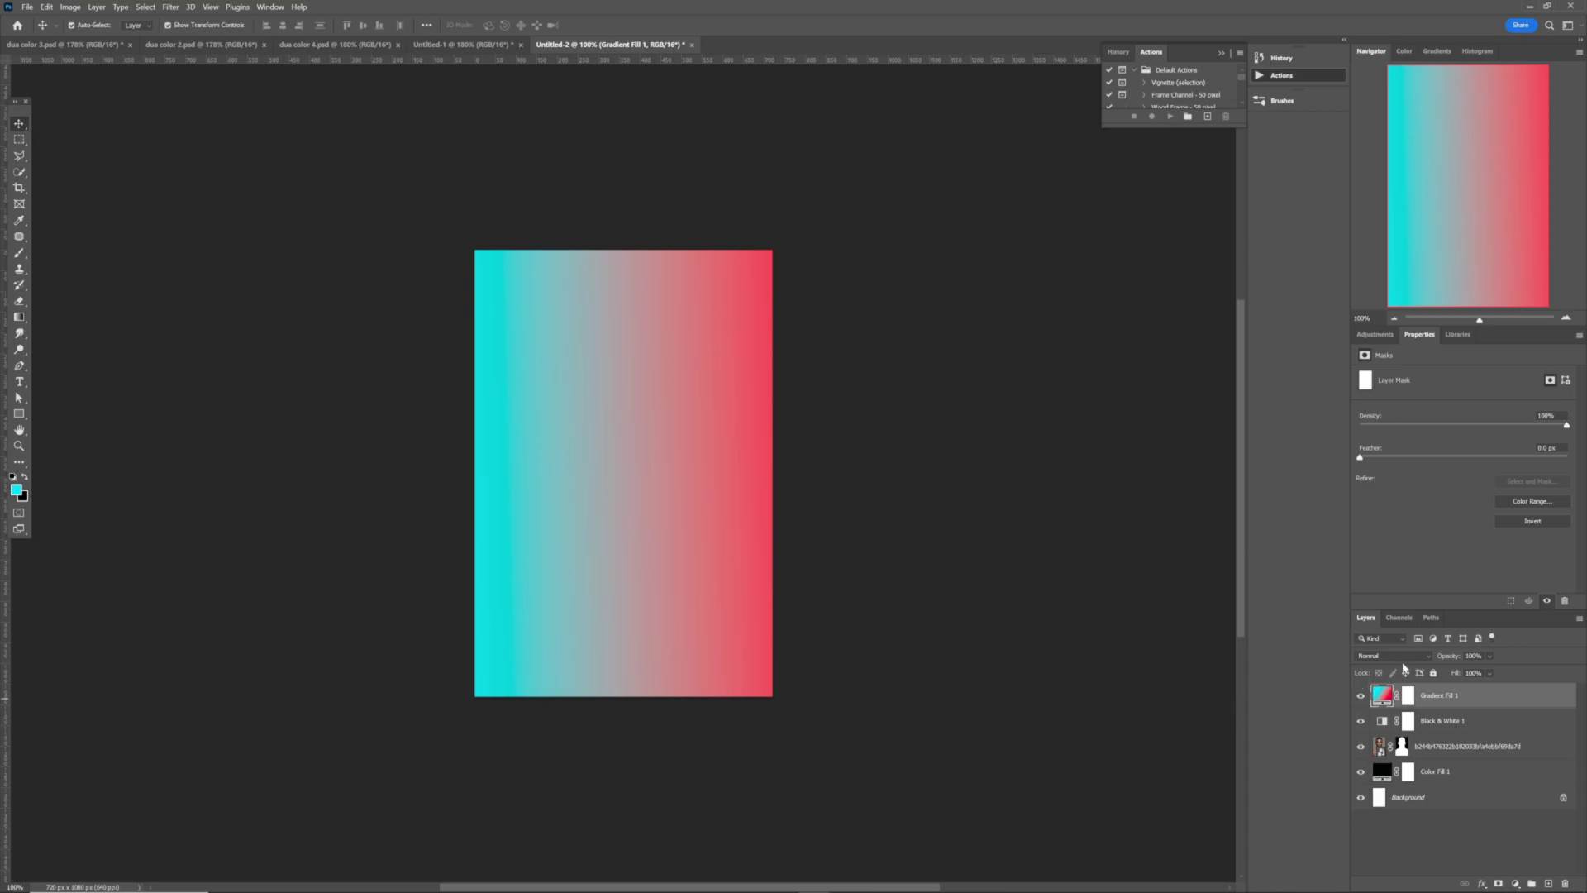
Set the Gradient Fill layer's blend mode to Multiply
left_click(1406, 657)
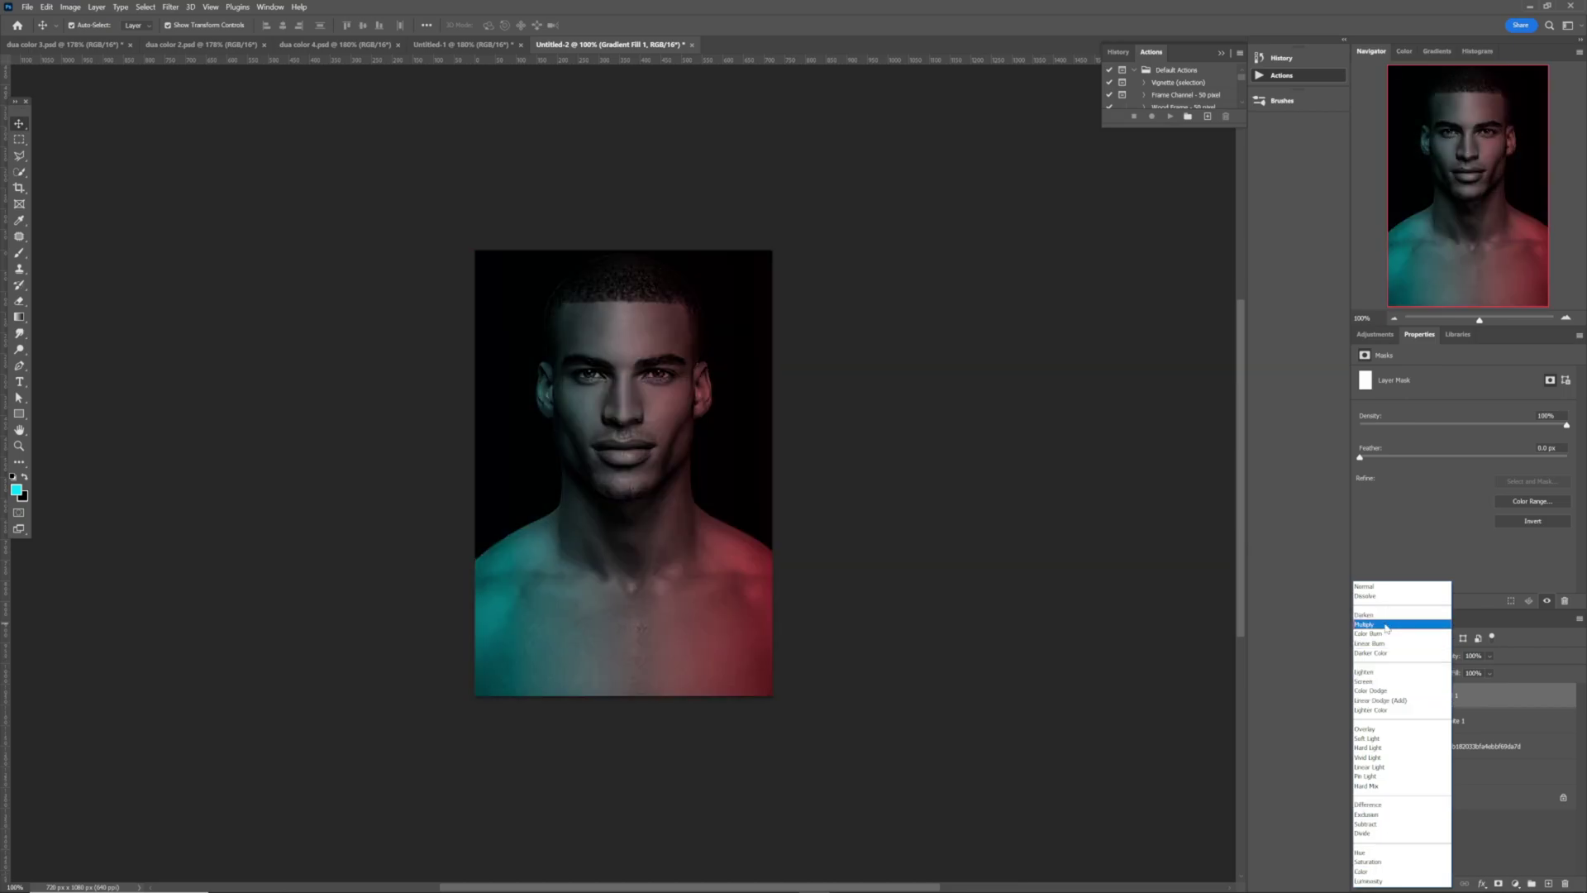
left_click(1386, 625)
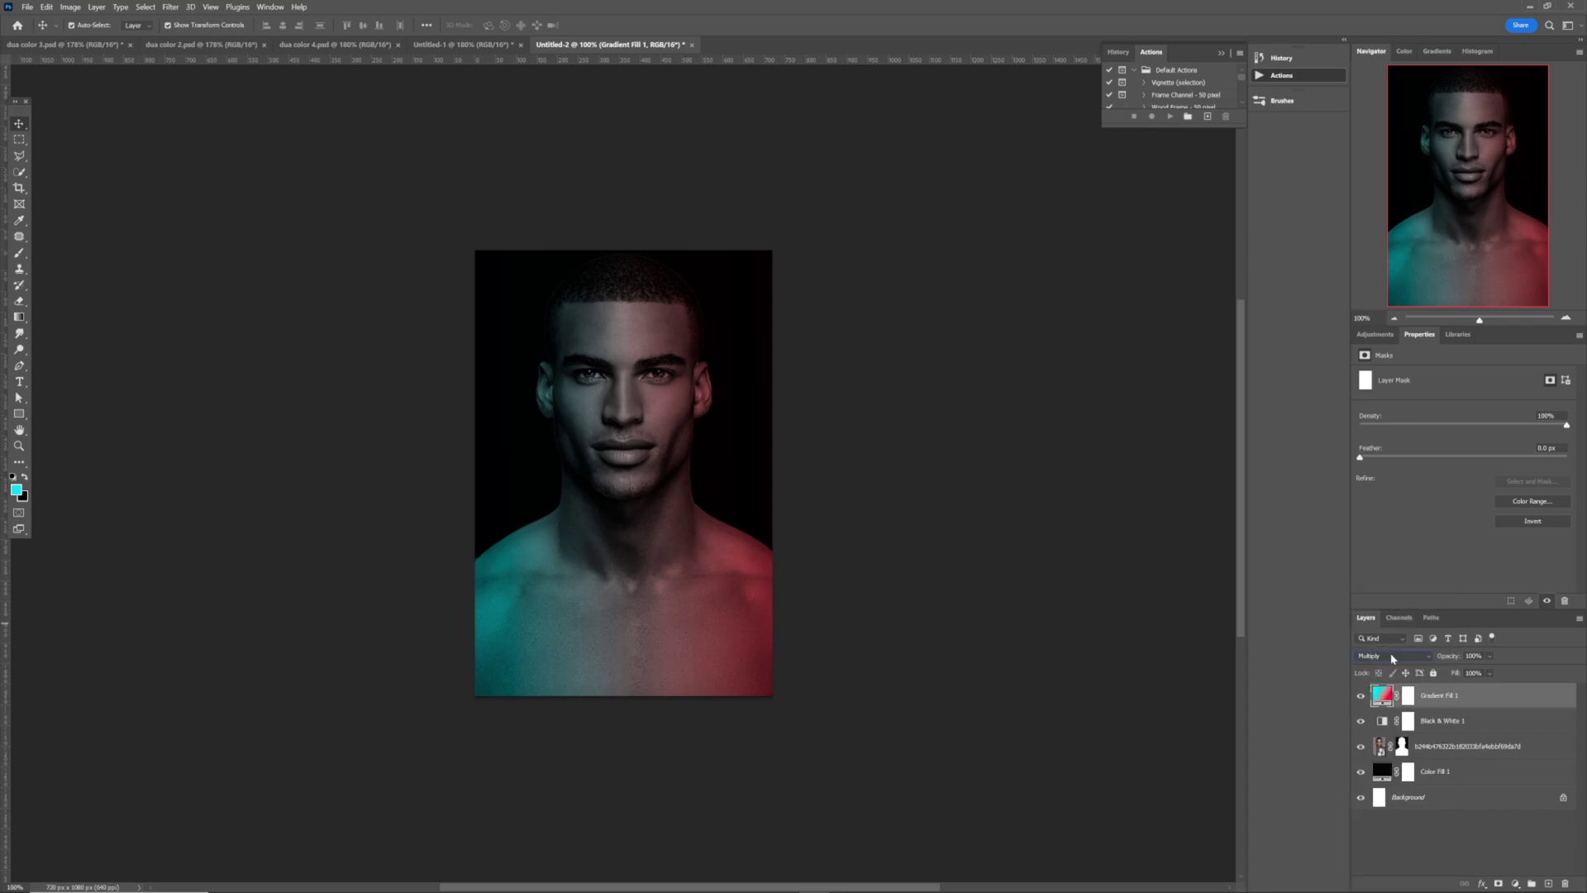
Add a Curves adjustment layer and a Levels adjustment layer on top, with the Levels black input at 18 and white input at about 192
left_click(1389, 338)
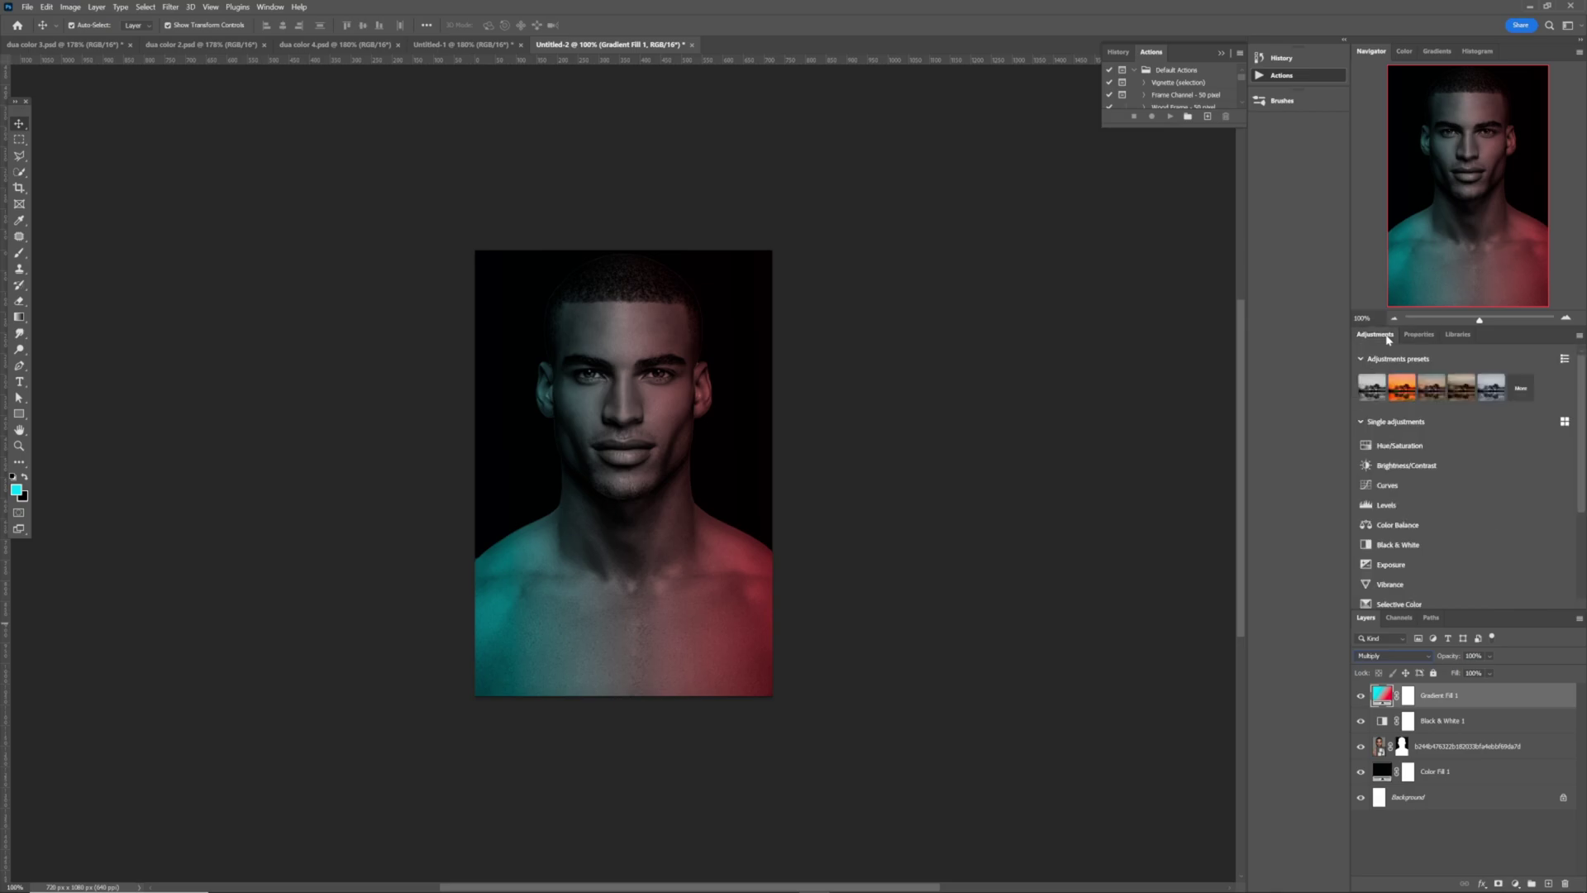
left_click(1406, 485)
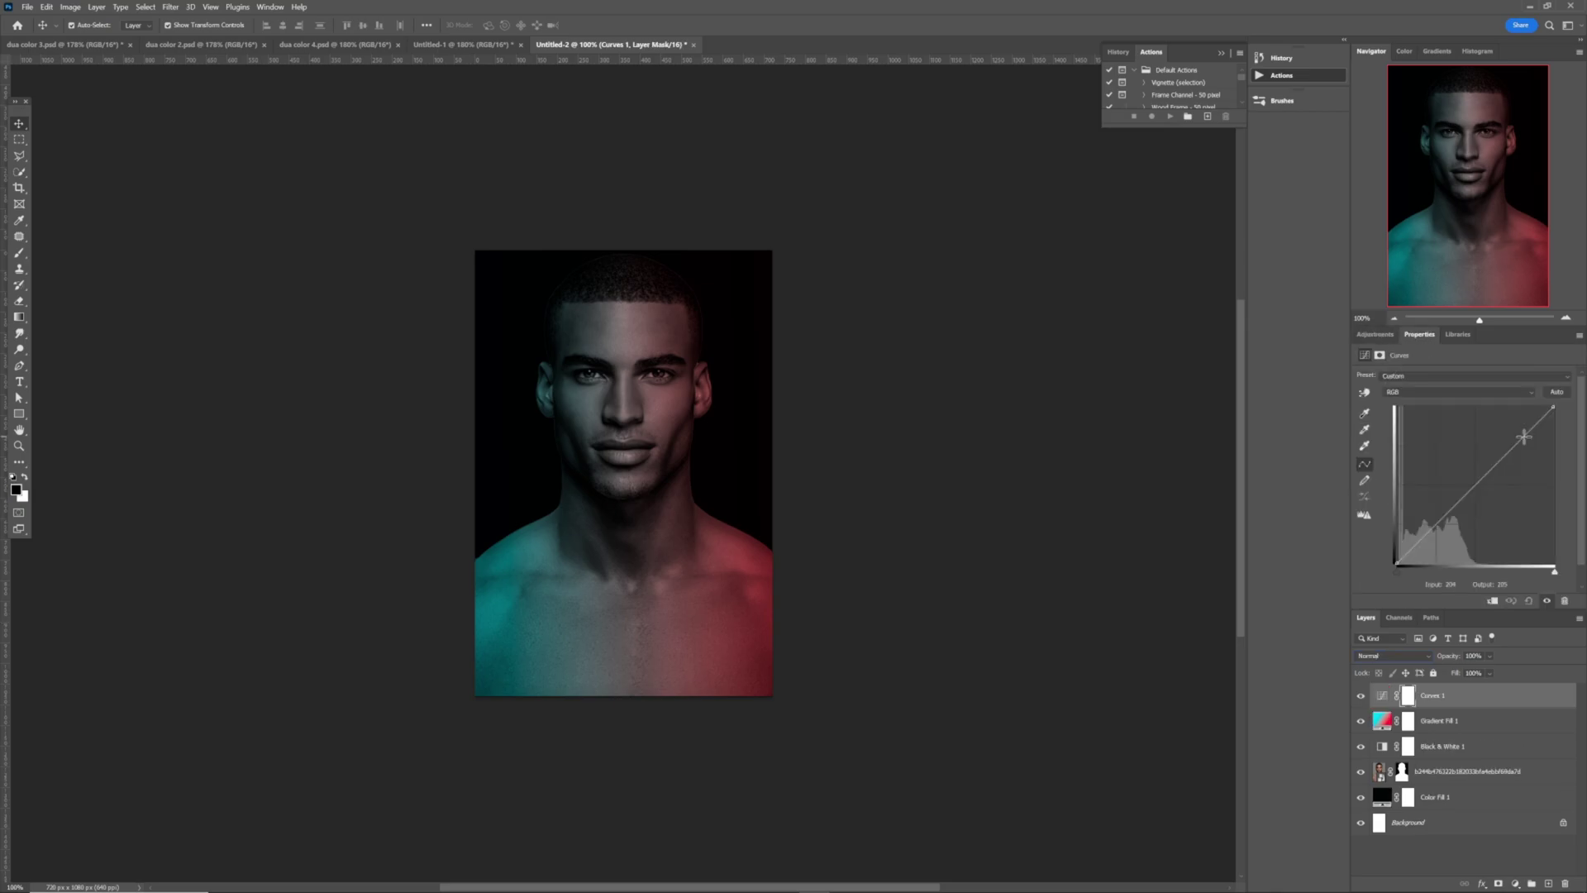
left_click(1375, 334)
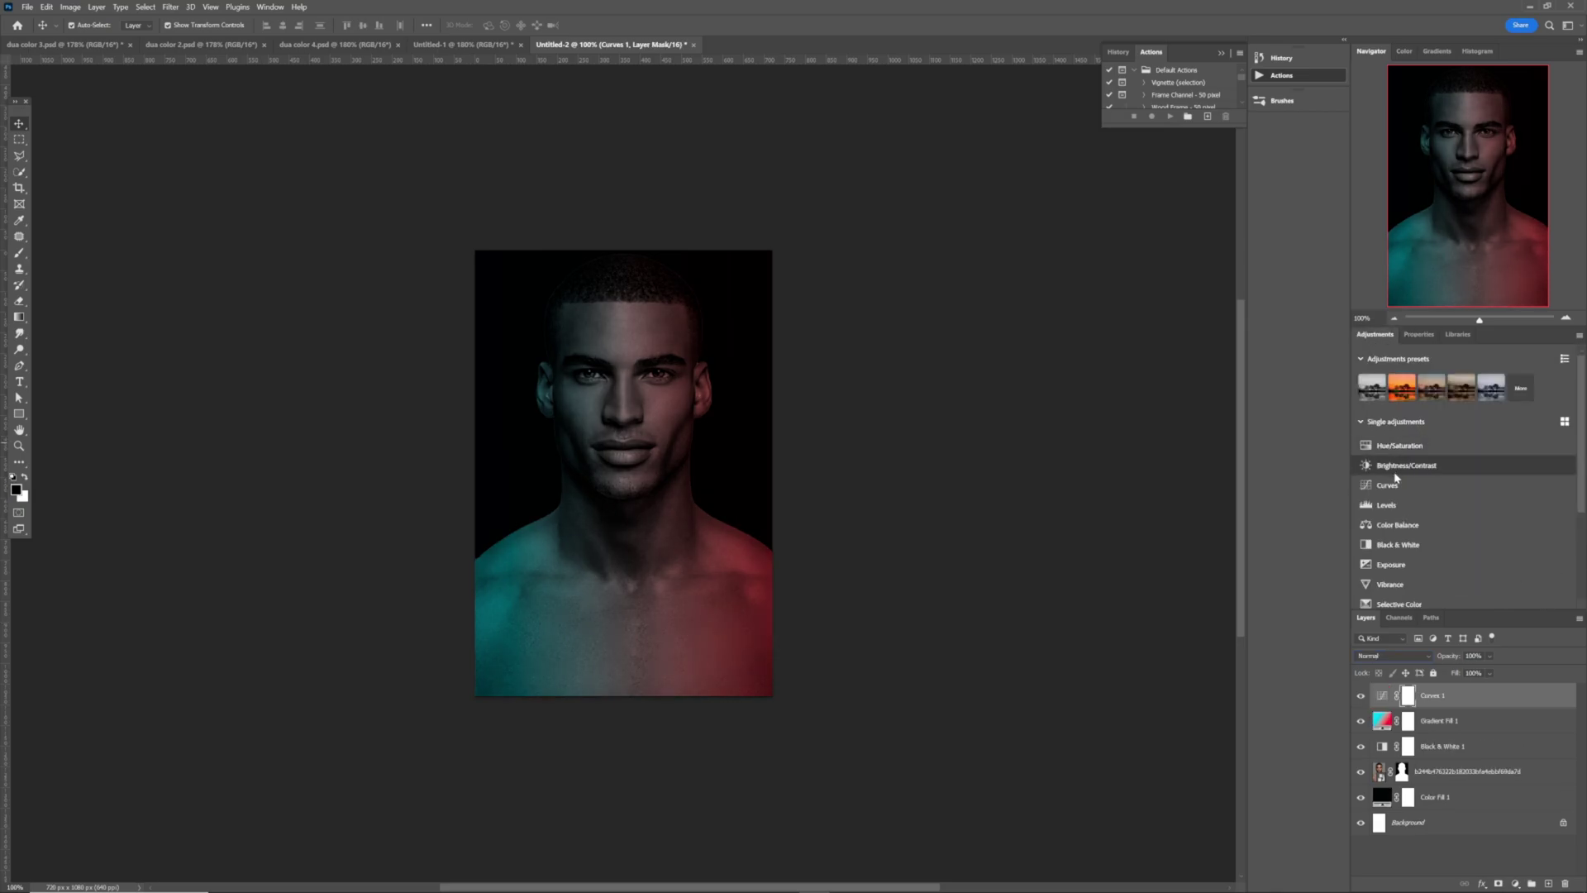
left_click(1402, 501)
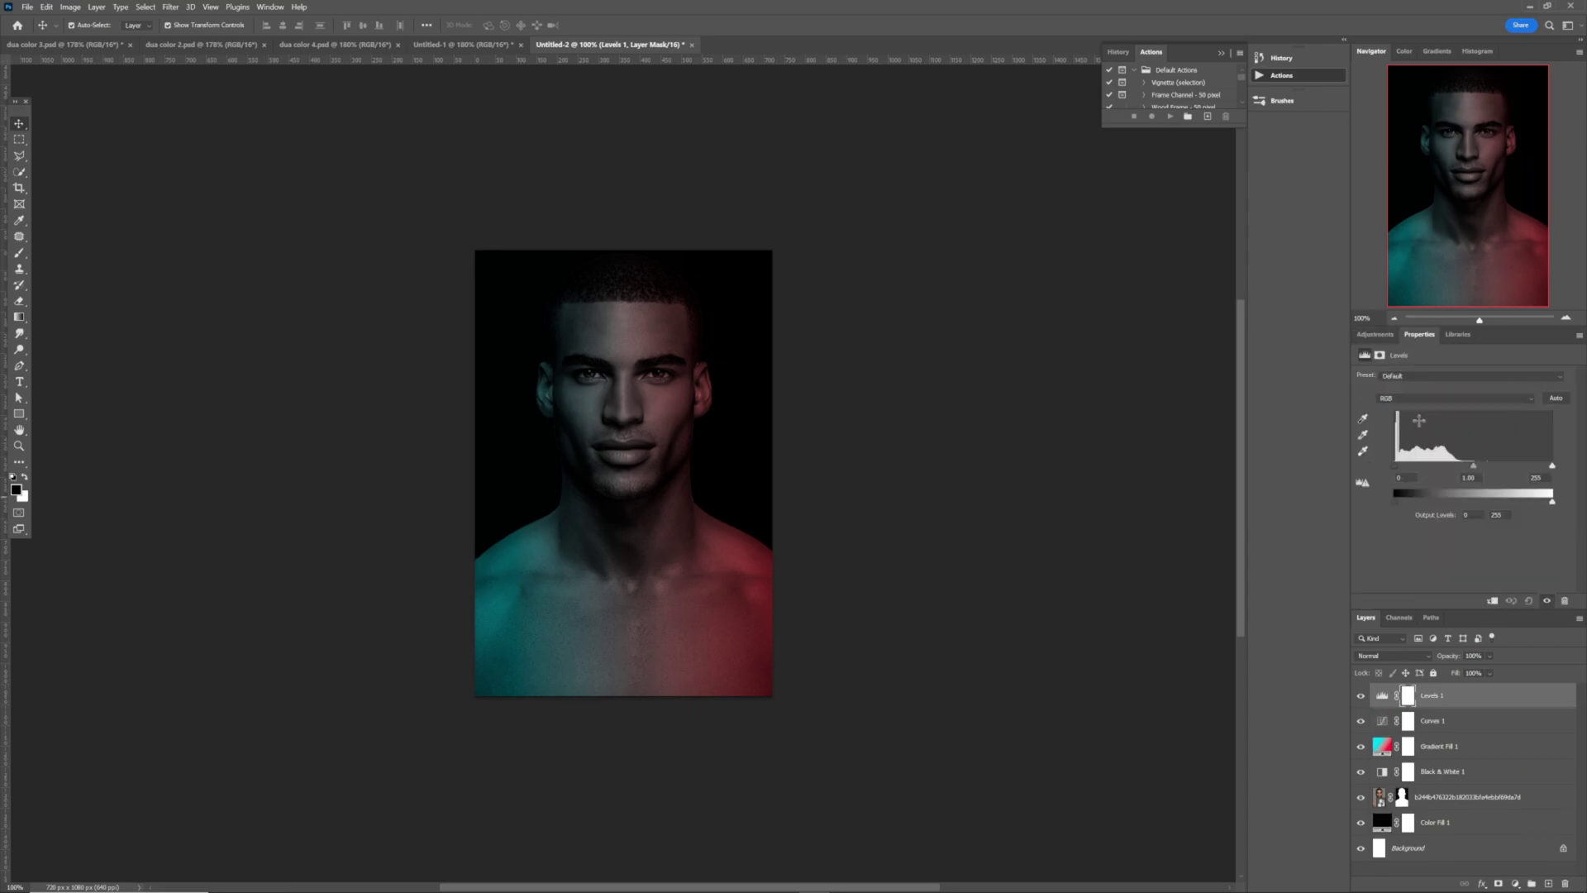
left_click_drag(1553, 466, 1514, 468)
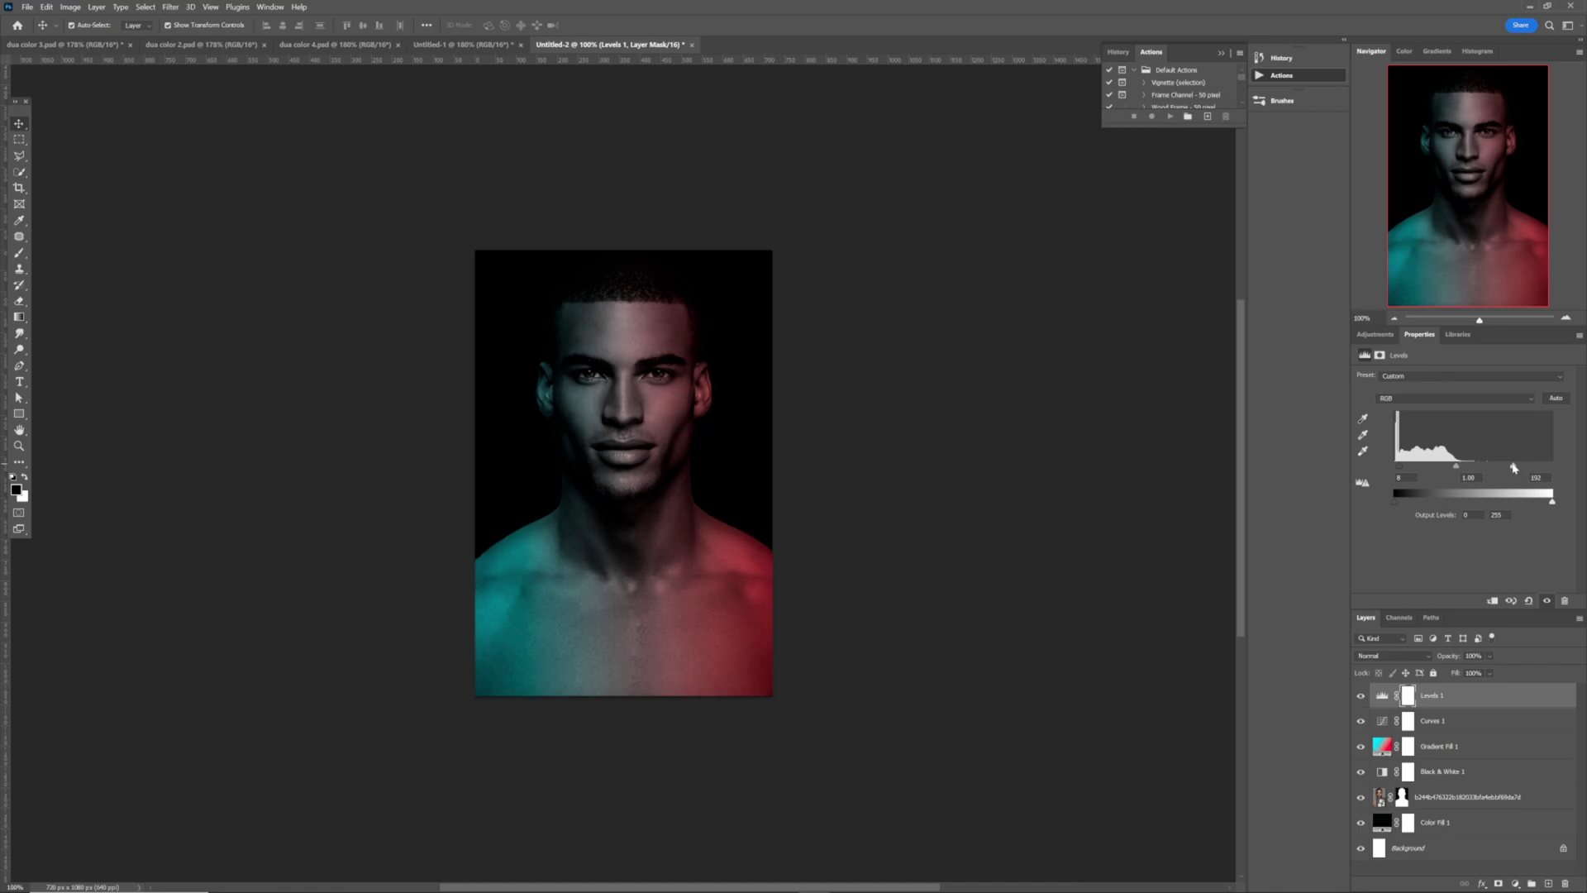
left_click_drag(1401, 462, 1404, 468)
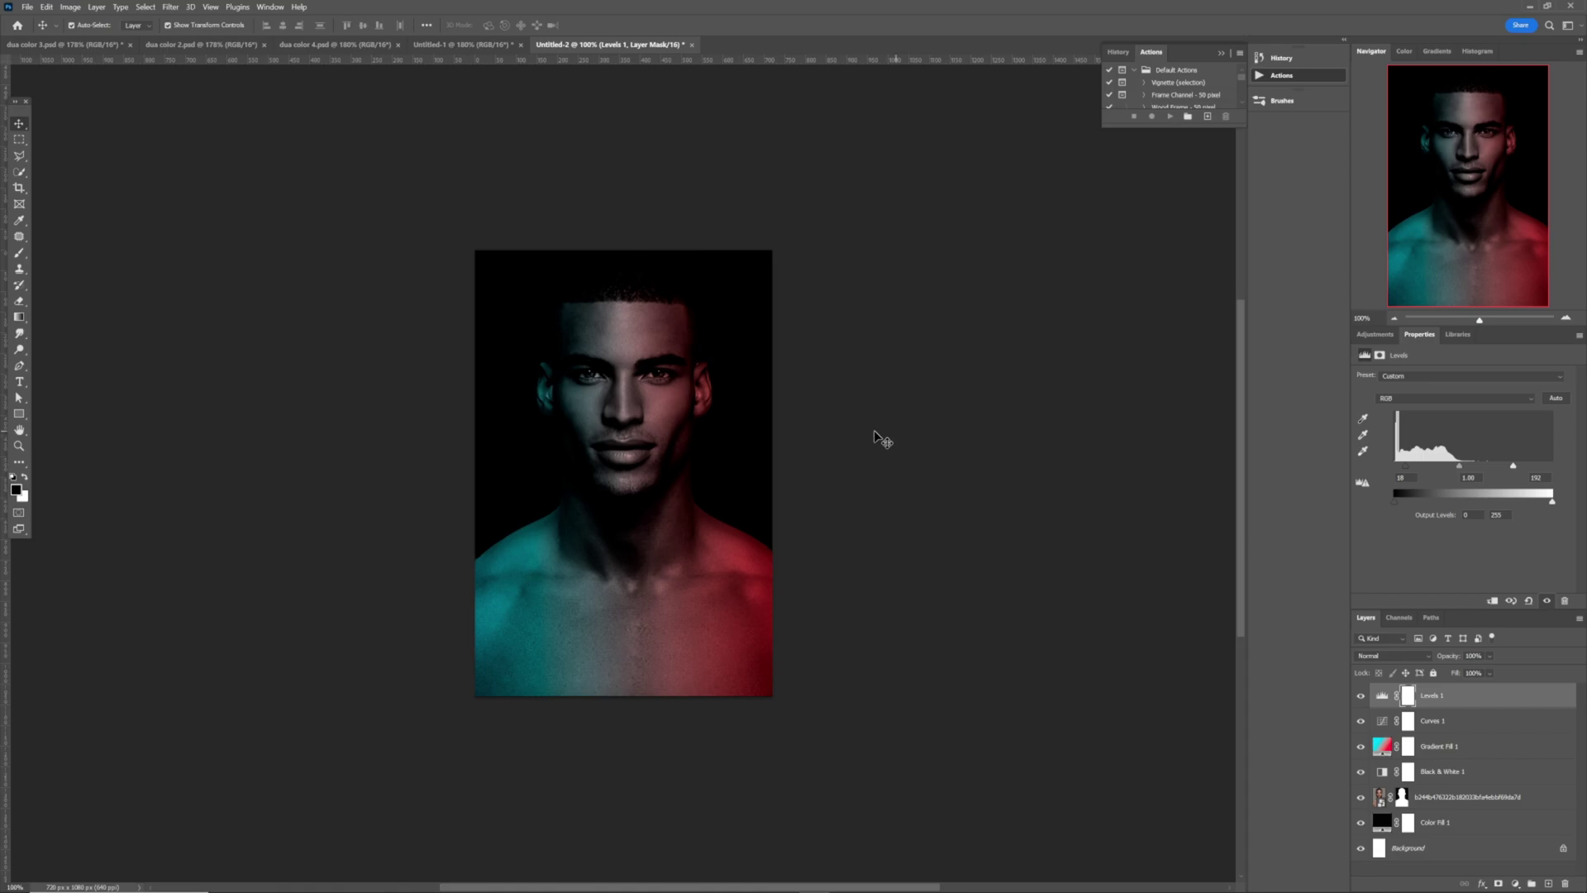
Compare the gradient-fill portrait in Untitled-2 with the gradient-map version in Untitled-1 at the same fitted size
left_click(460, 46)
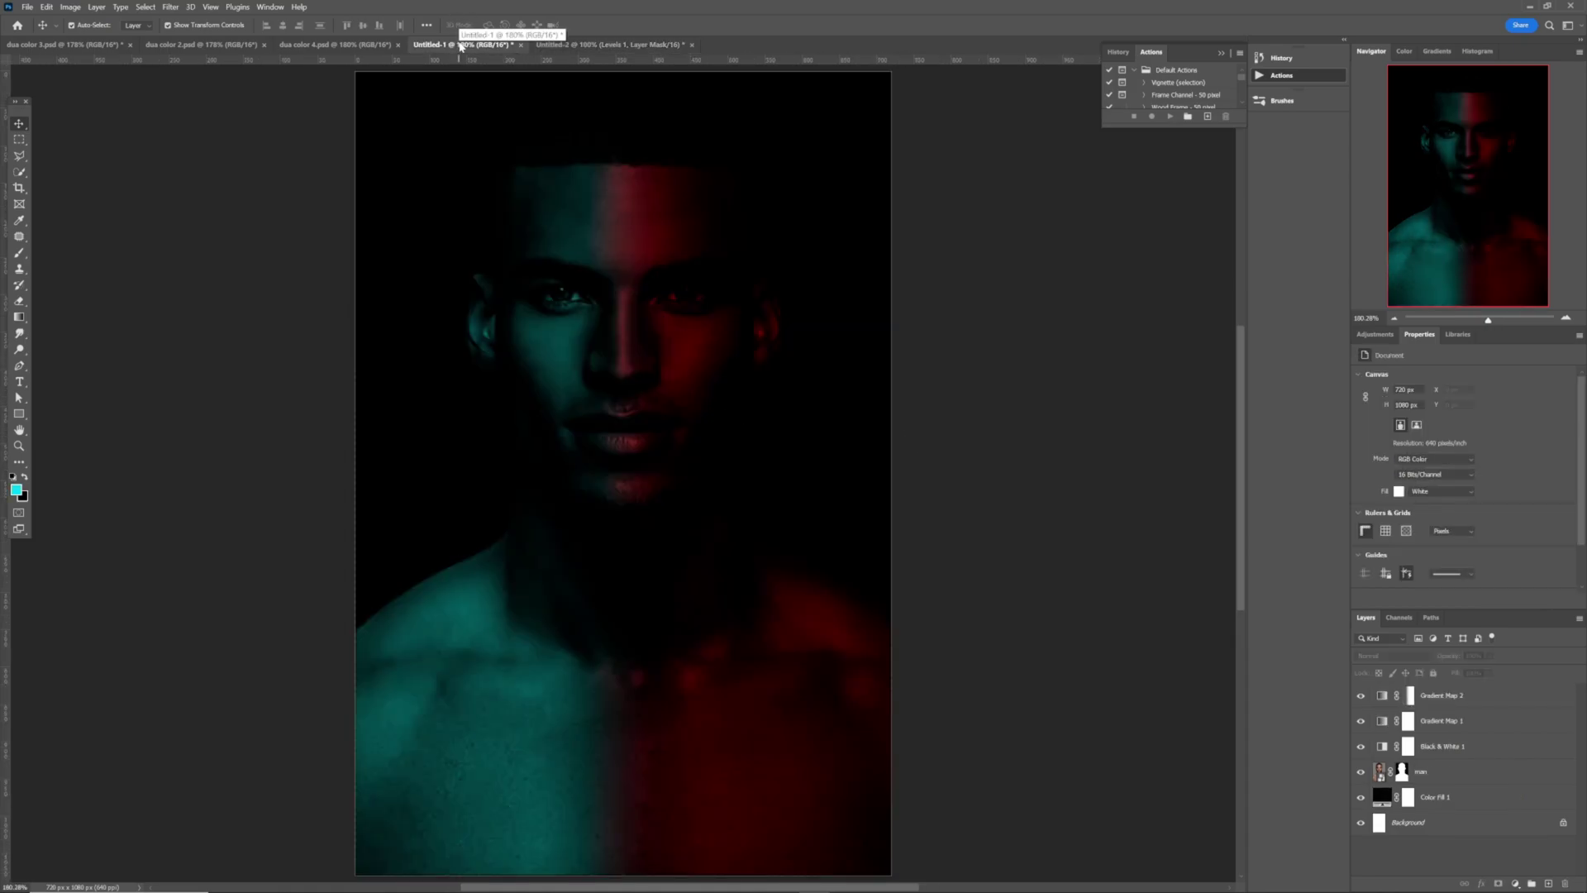
left_click(571, 47)
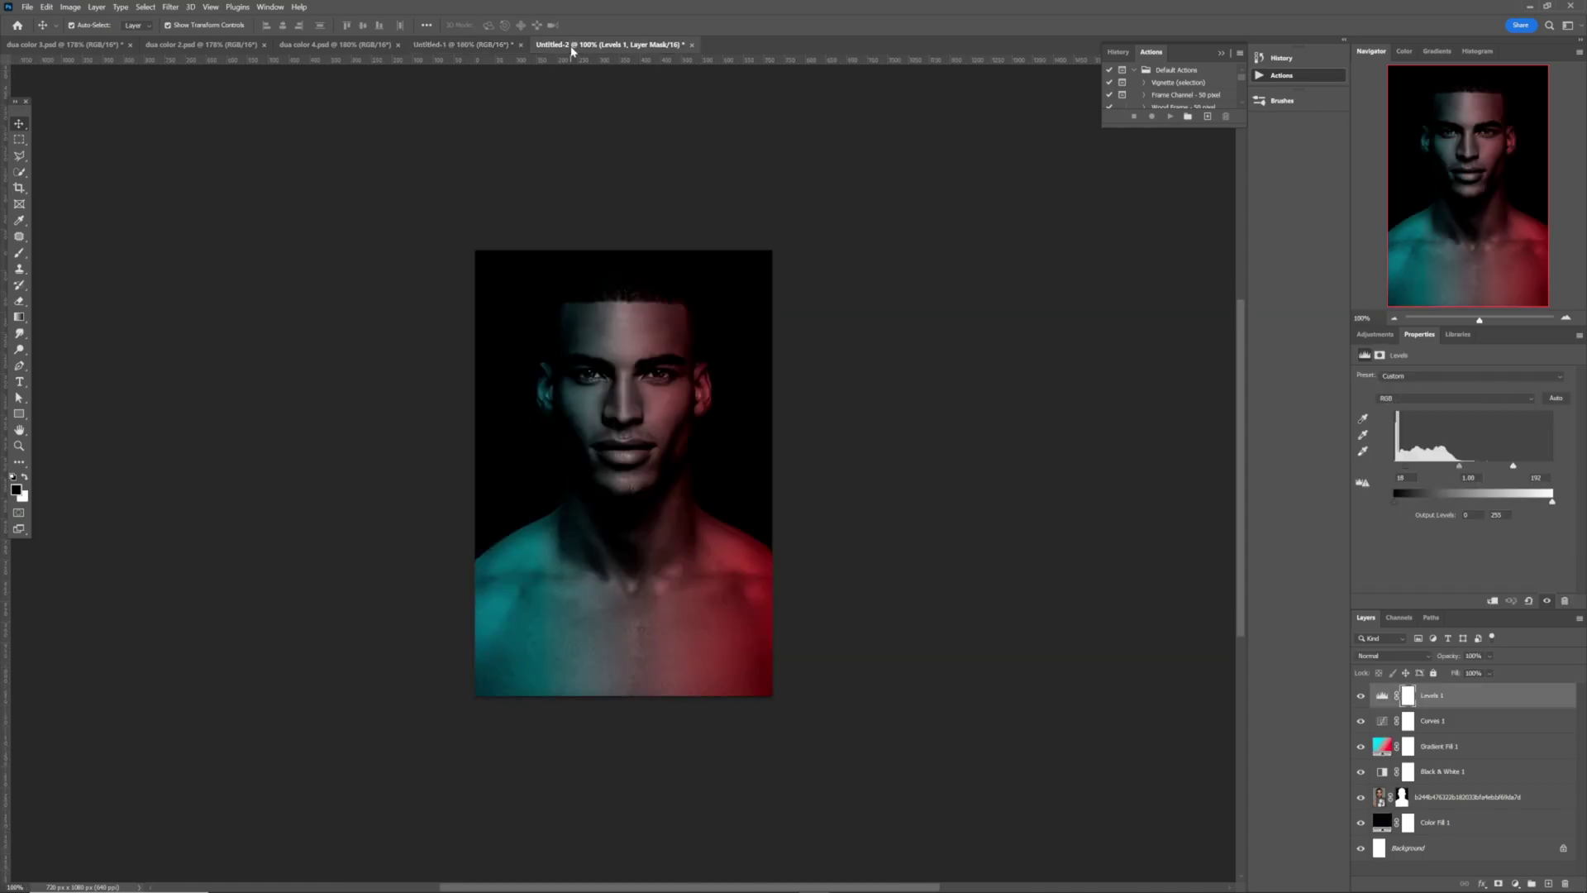
left_click(589, 132)
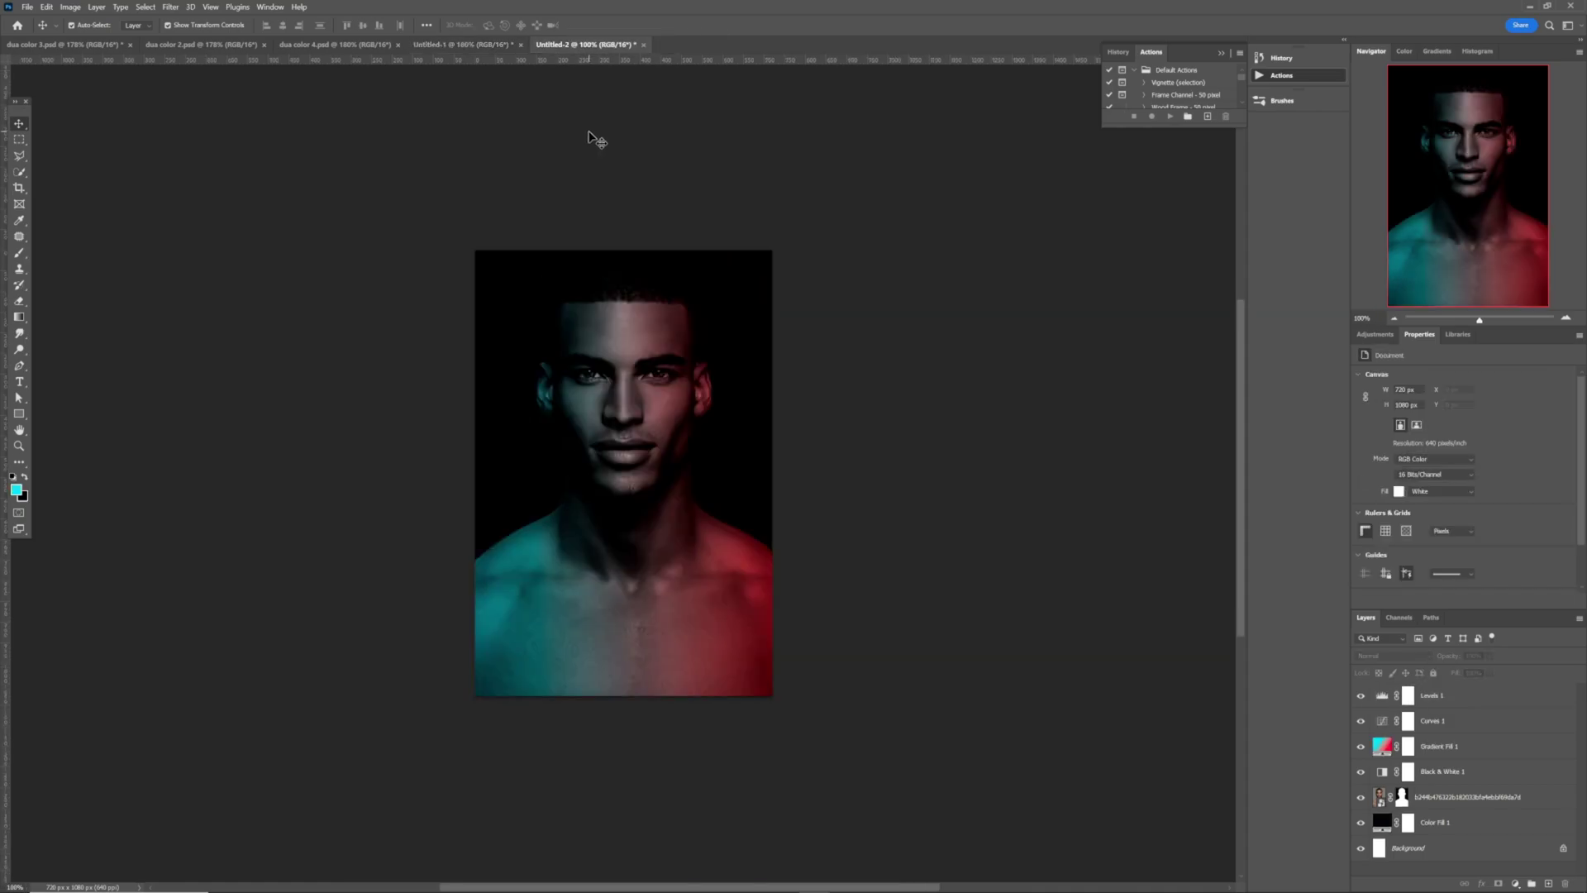
key("ctrl+0")
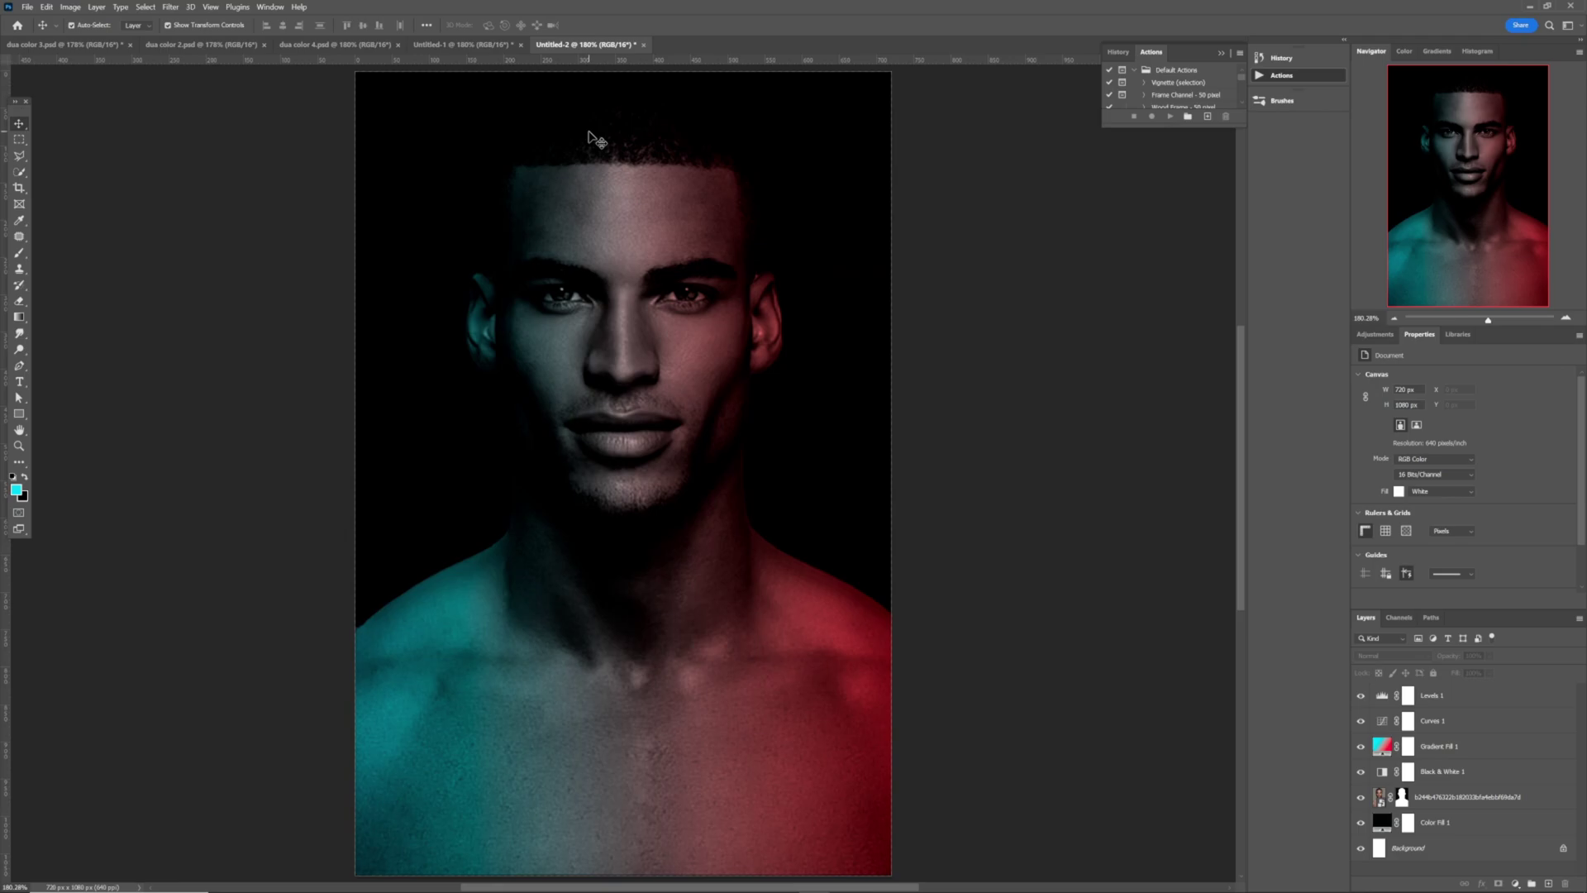
left_click(467, 45)
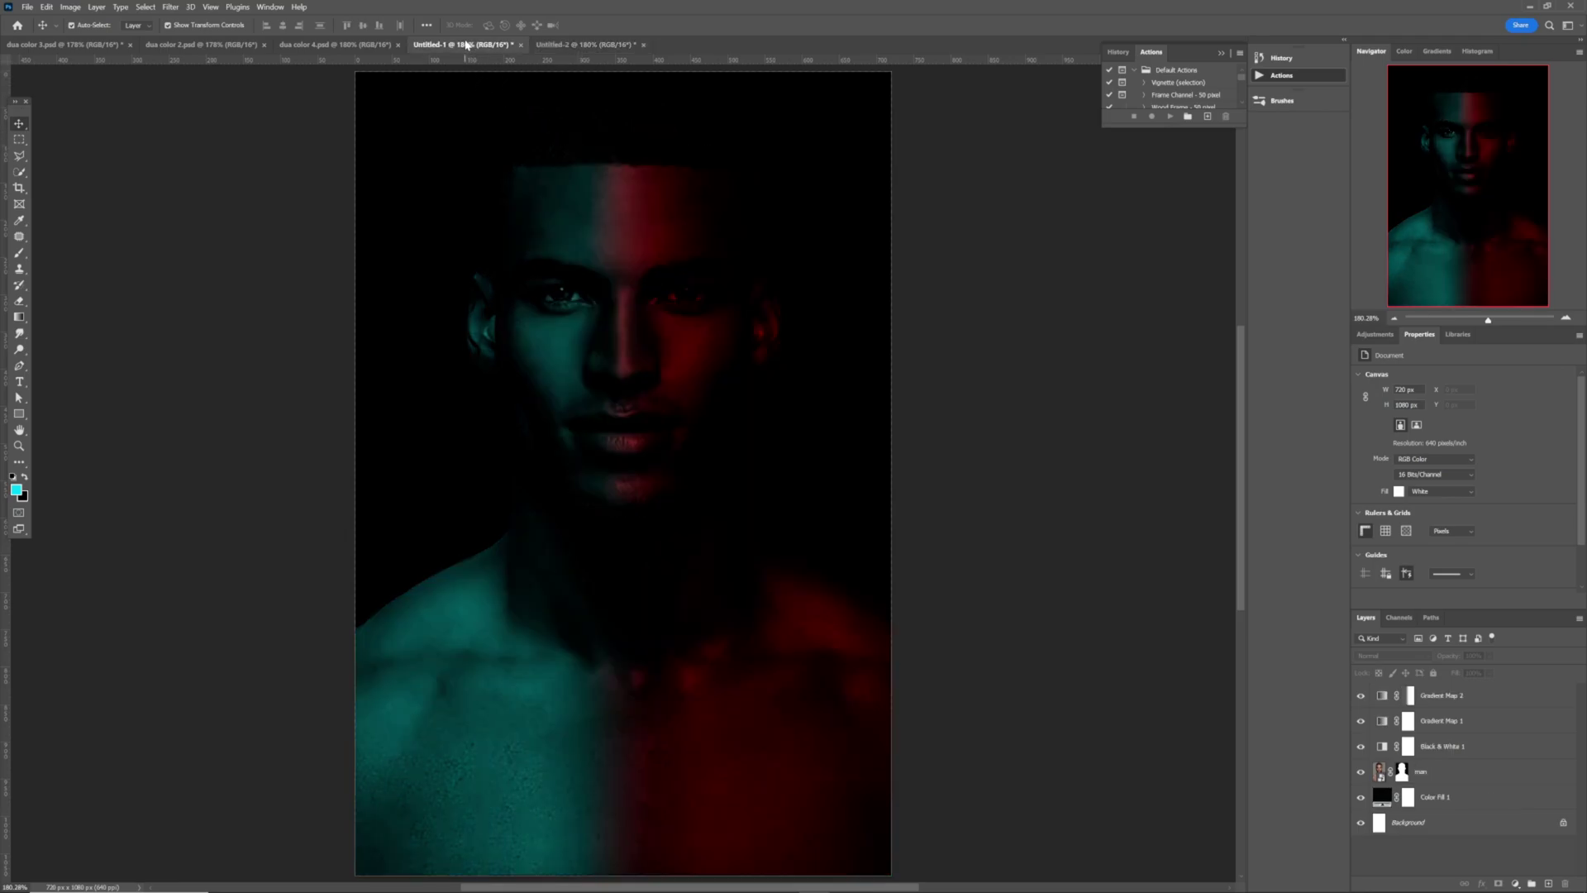
left_click(583, 47)
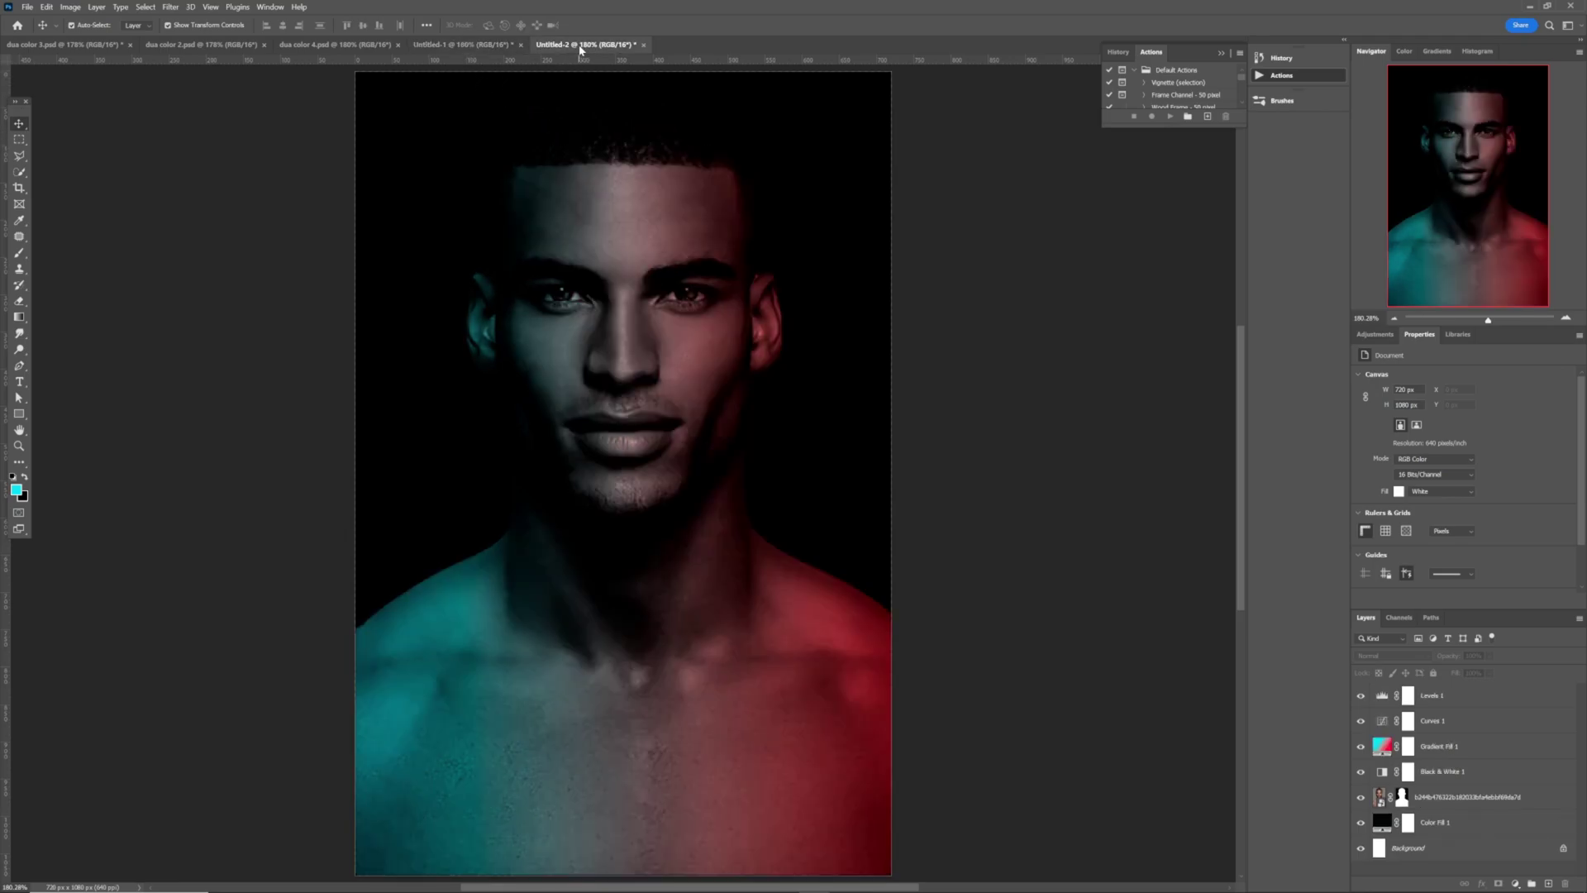
left_click(508, 46)
left_click(553, 46)
Change the Gradient Fill layer's blend mode to Color
left_click(1464, 747)
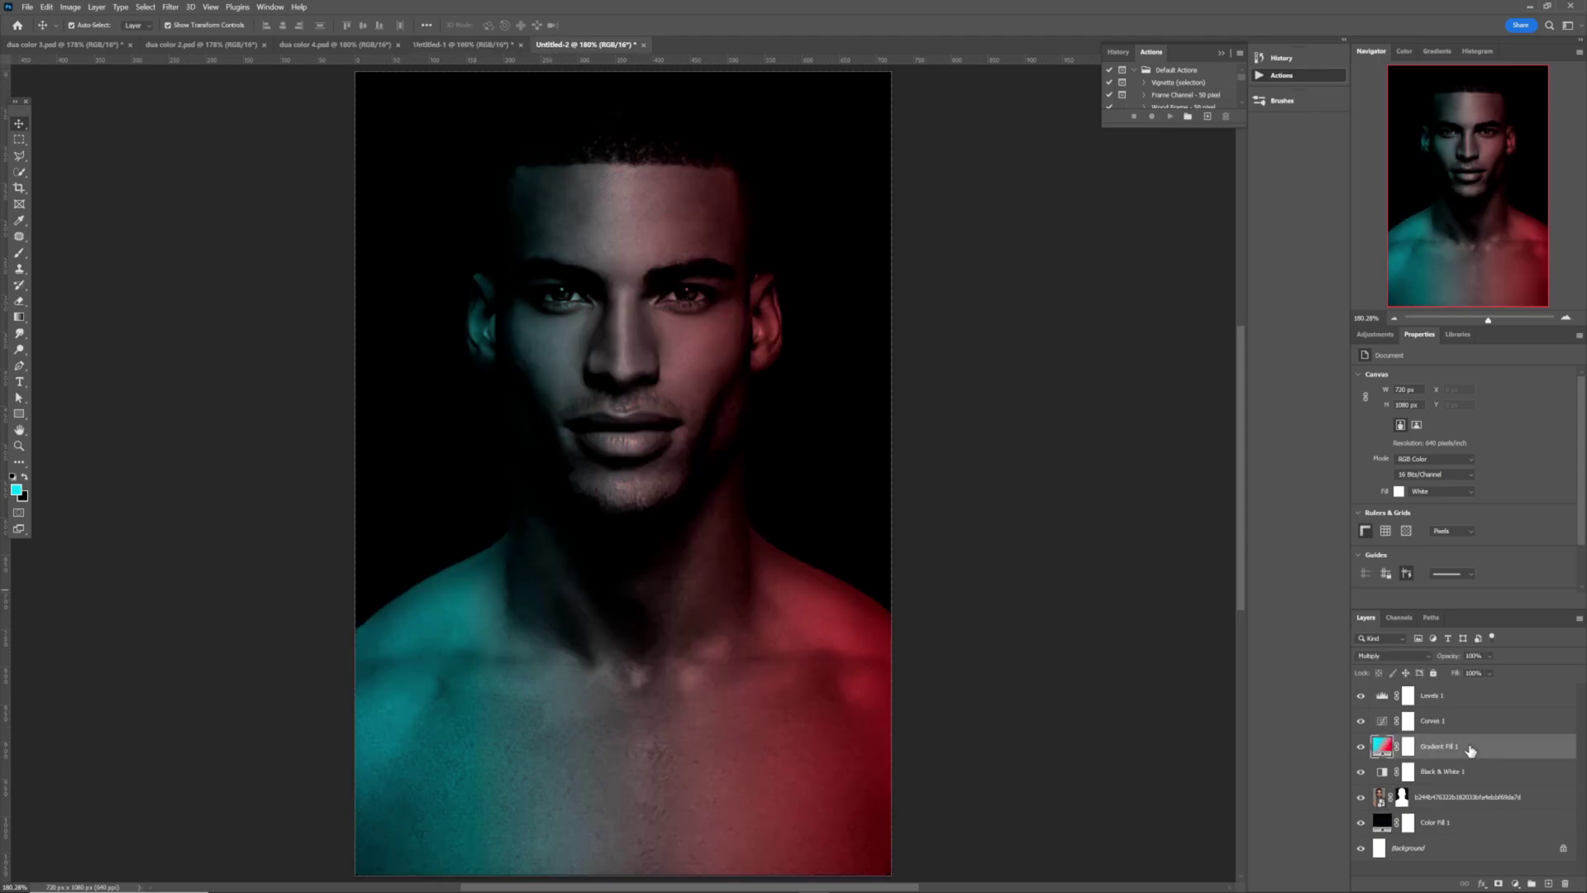
left_click(1414, 658)
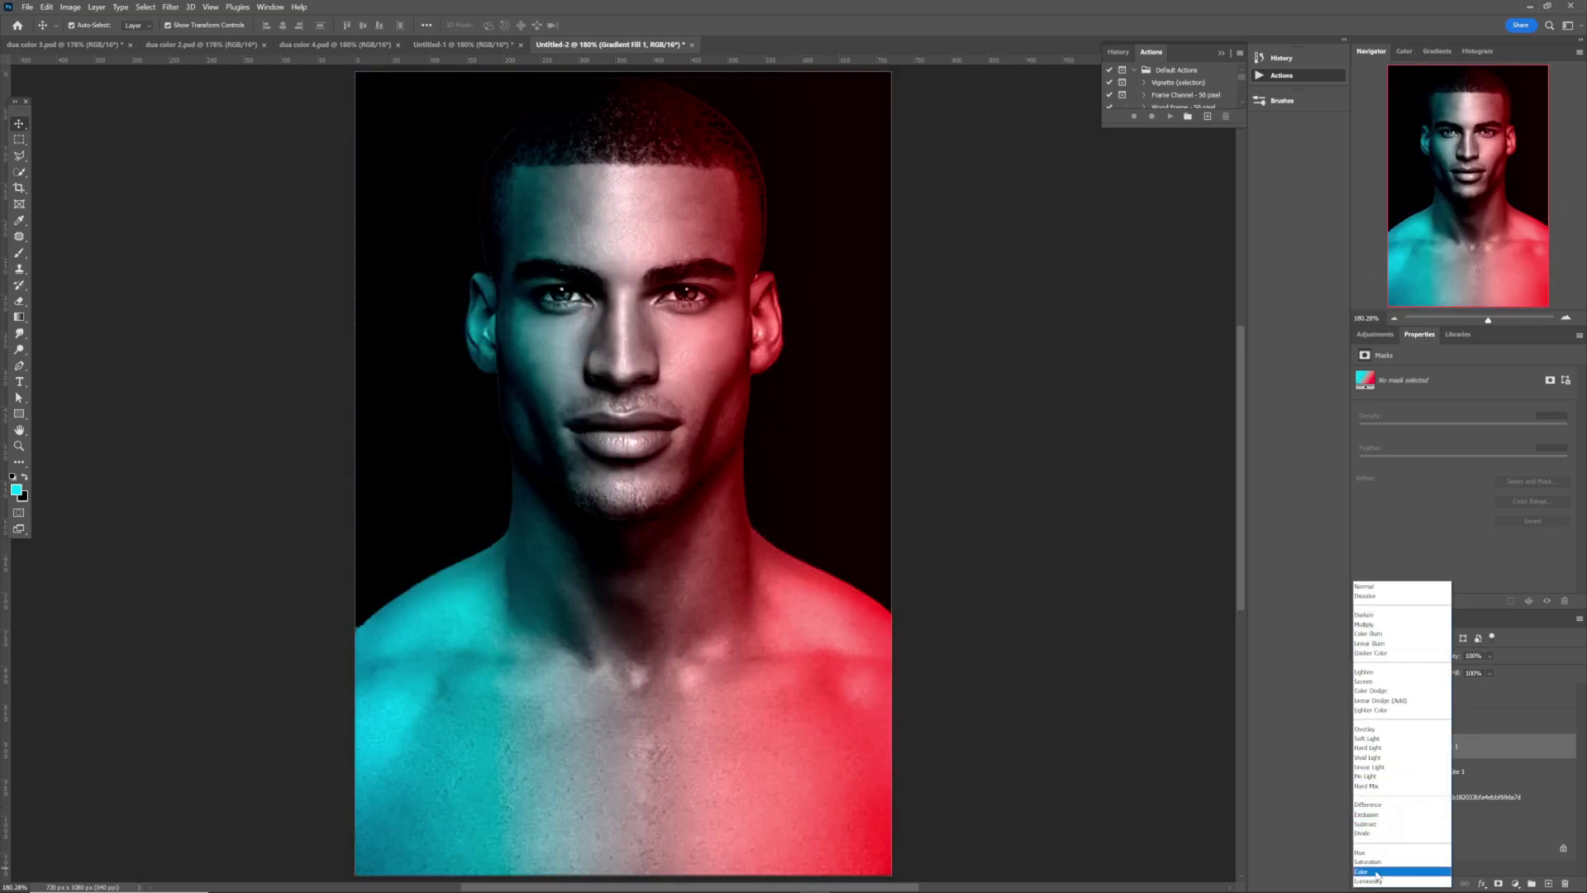
left_click(1377, 873)
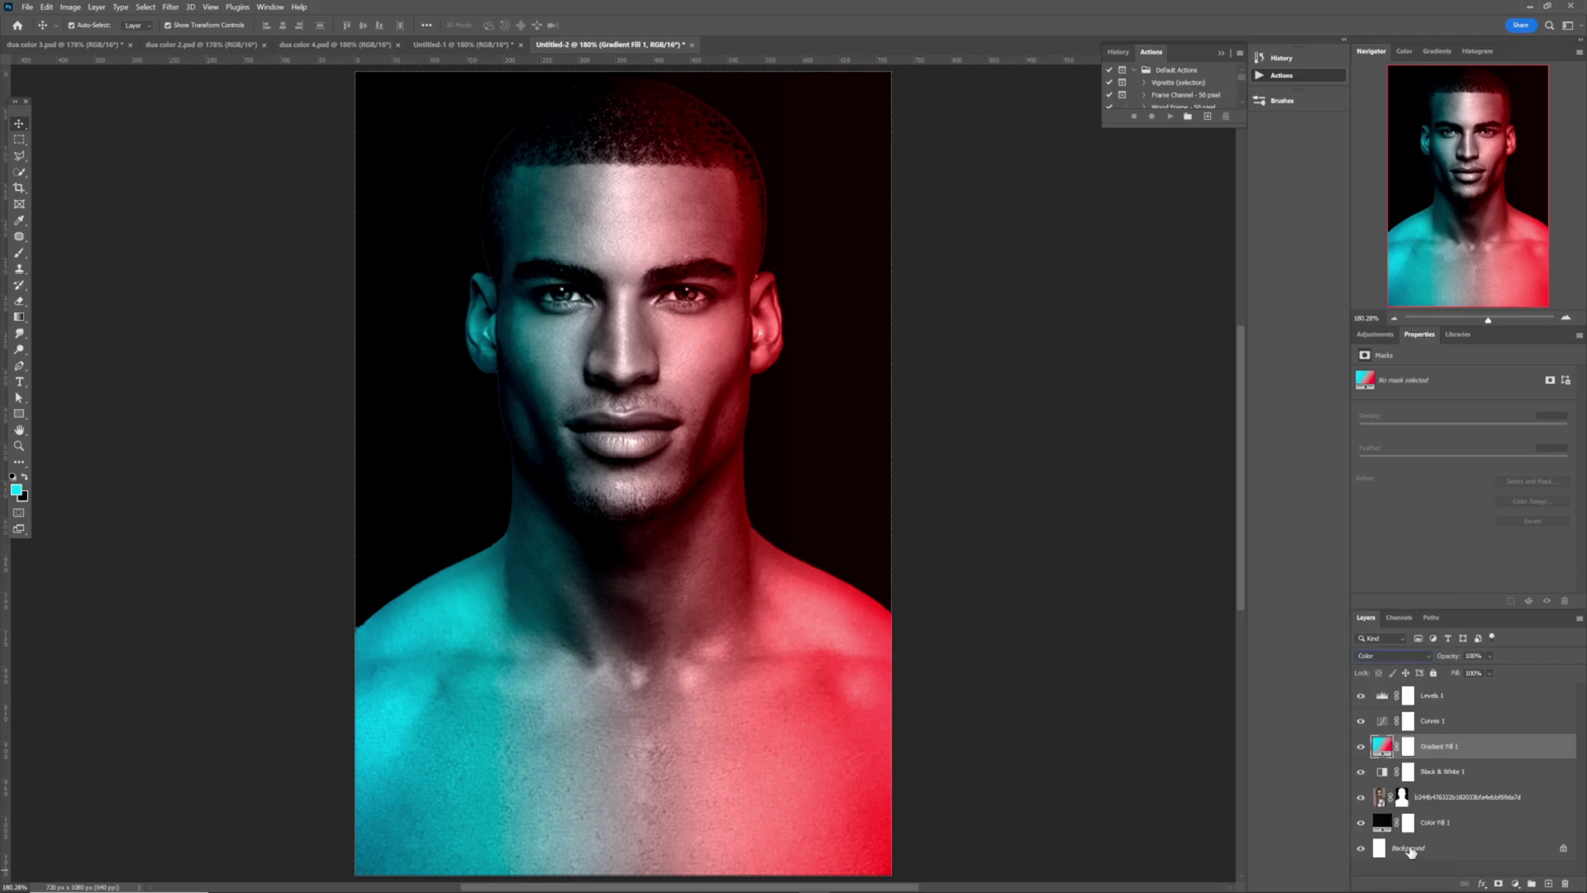
Set the Levels adjustment's black input to 34 and white input to 255, and compare the portrait with the version in Untitled-1
left_click(1455, 703)
left_click_drag(1394, 467, 1417, 468)
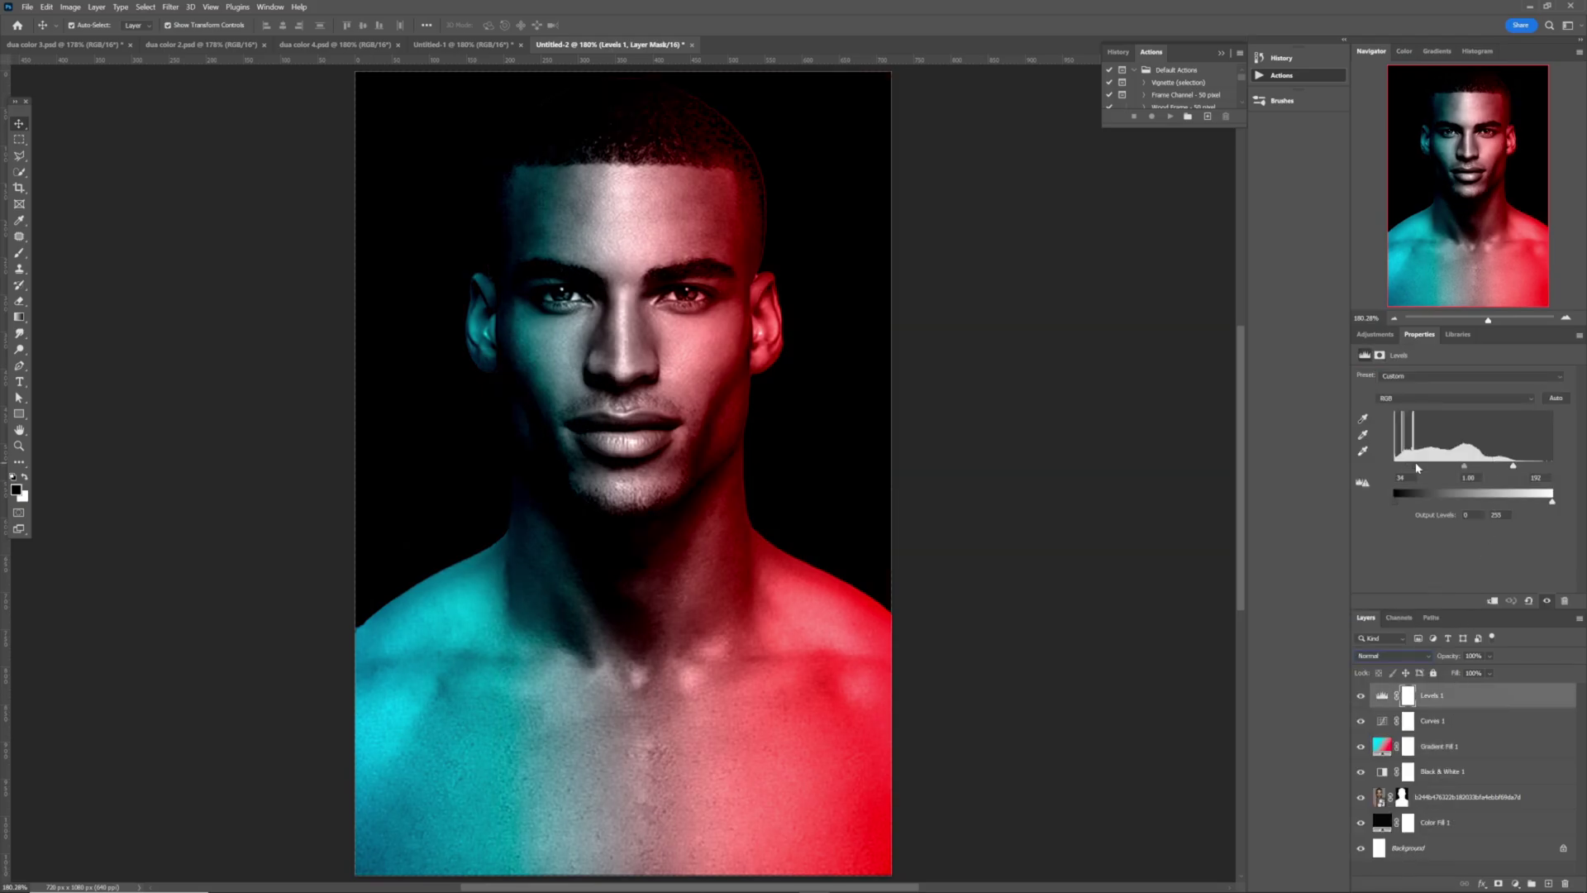
left_click_drag(1537, 471, 1549, 470)
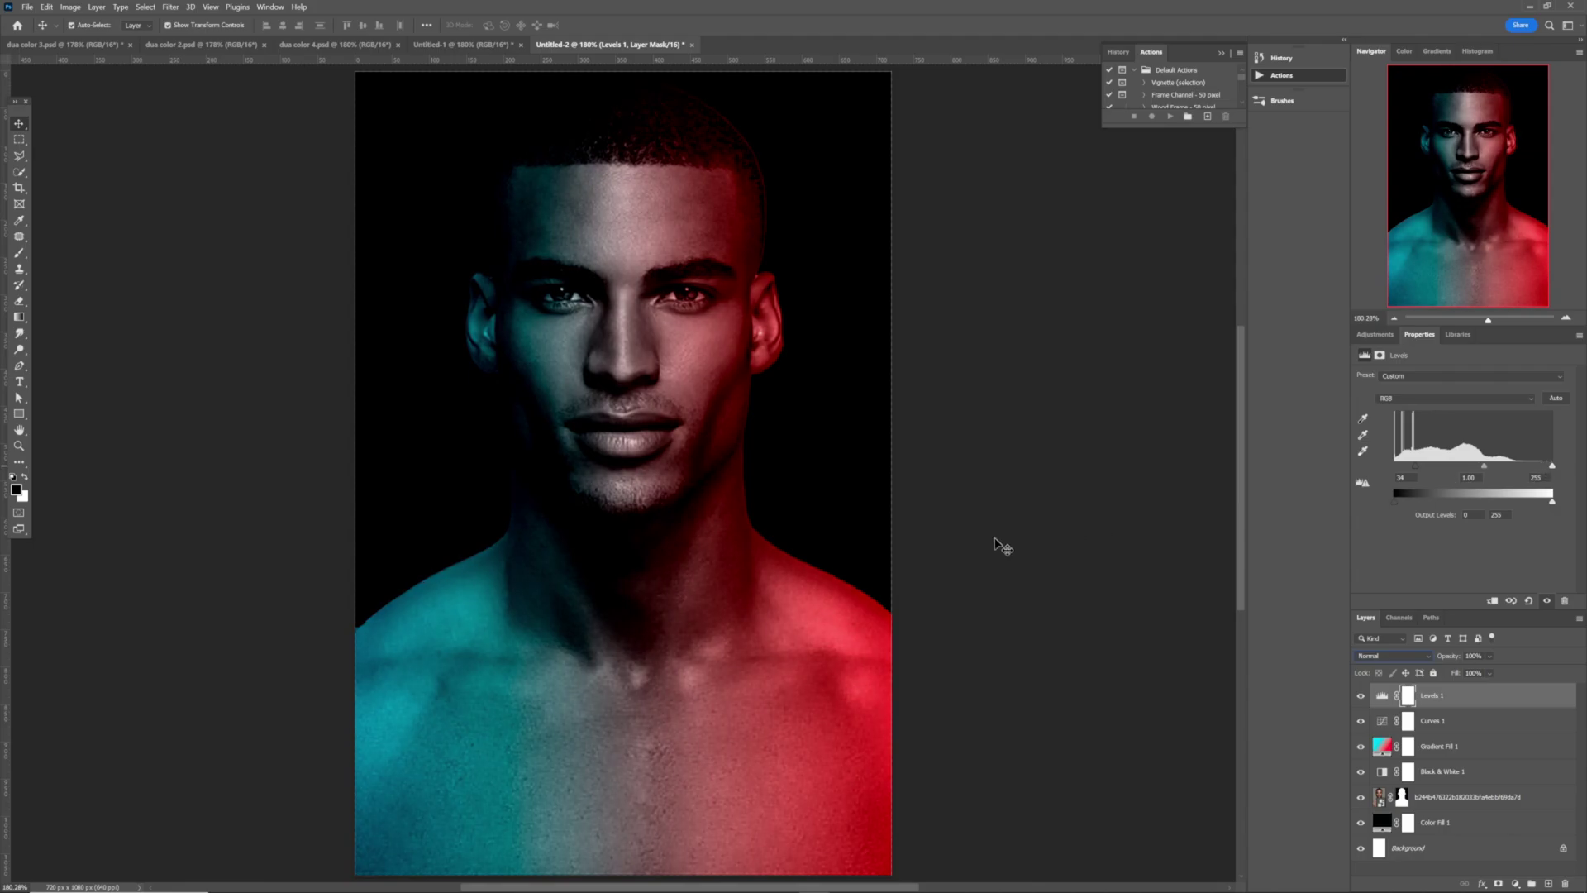
left_click(474, 46)
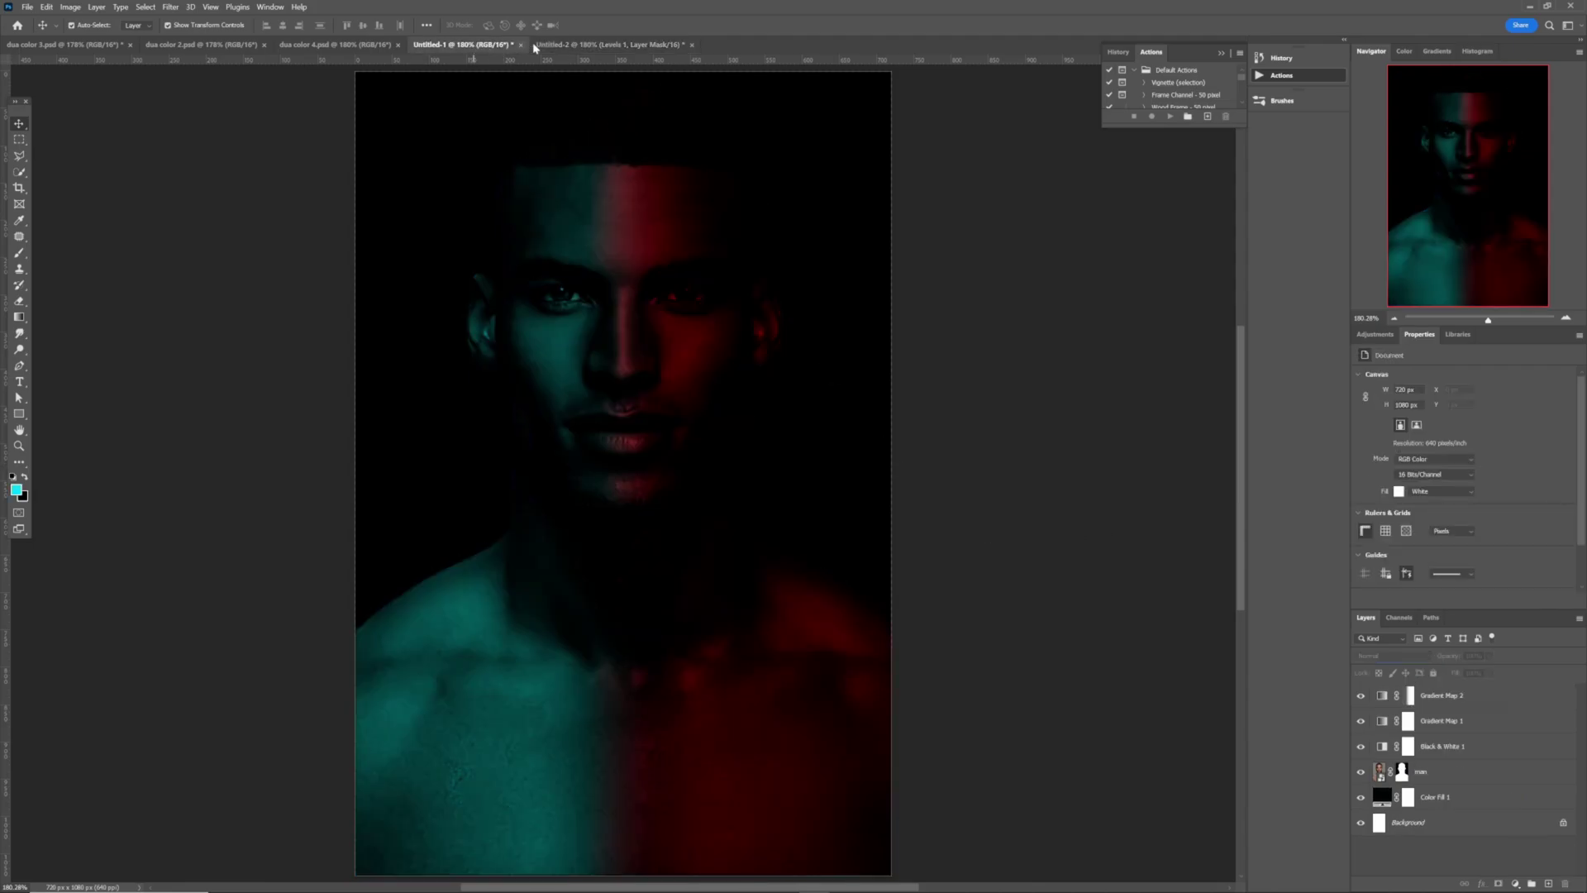
left_click(570, 44)
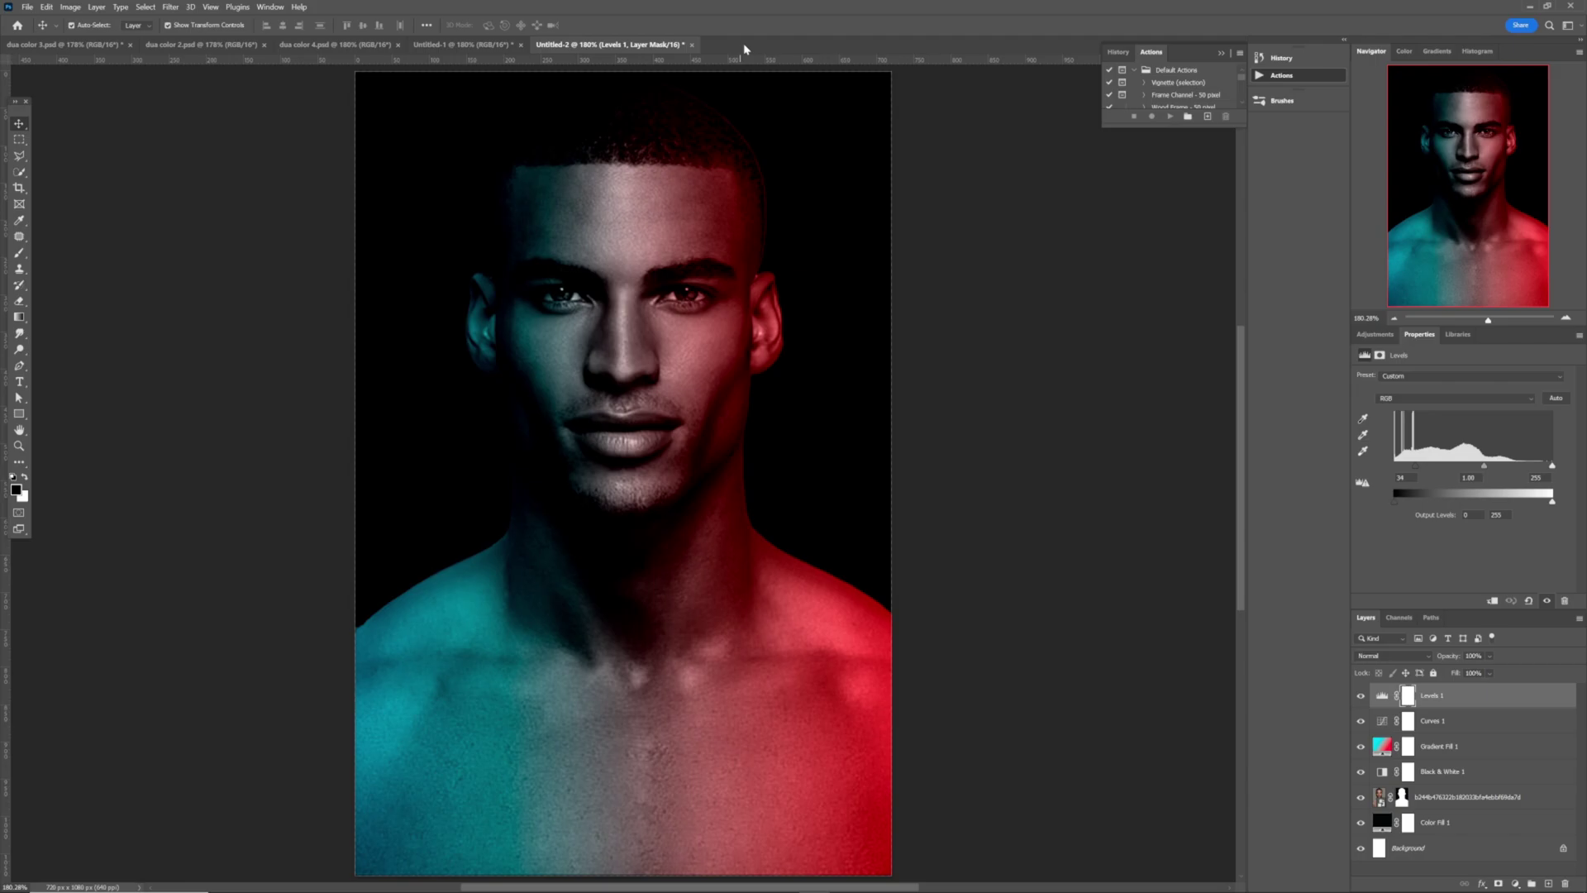
Create a new 720 x 1080 px document at 640 ppi and place the man's portrait image in it
key("ctrl+n")
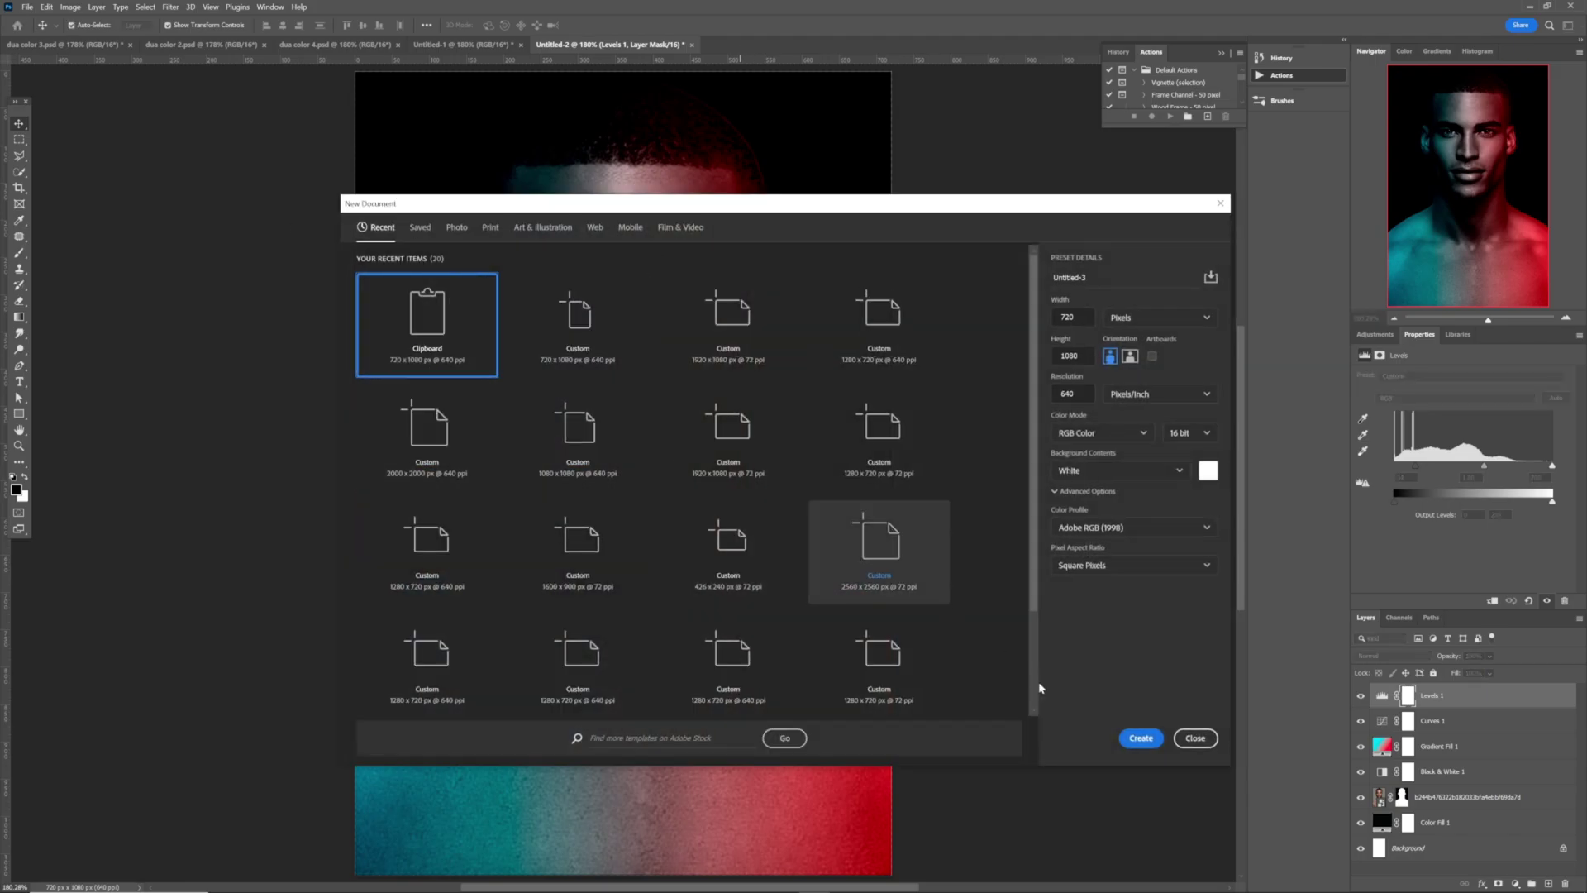
left_click(1142, 741)
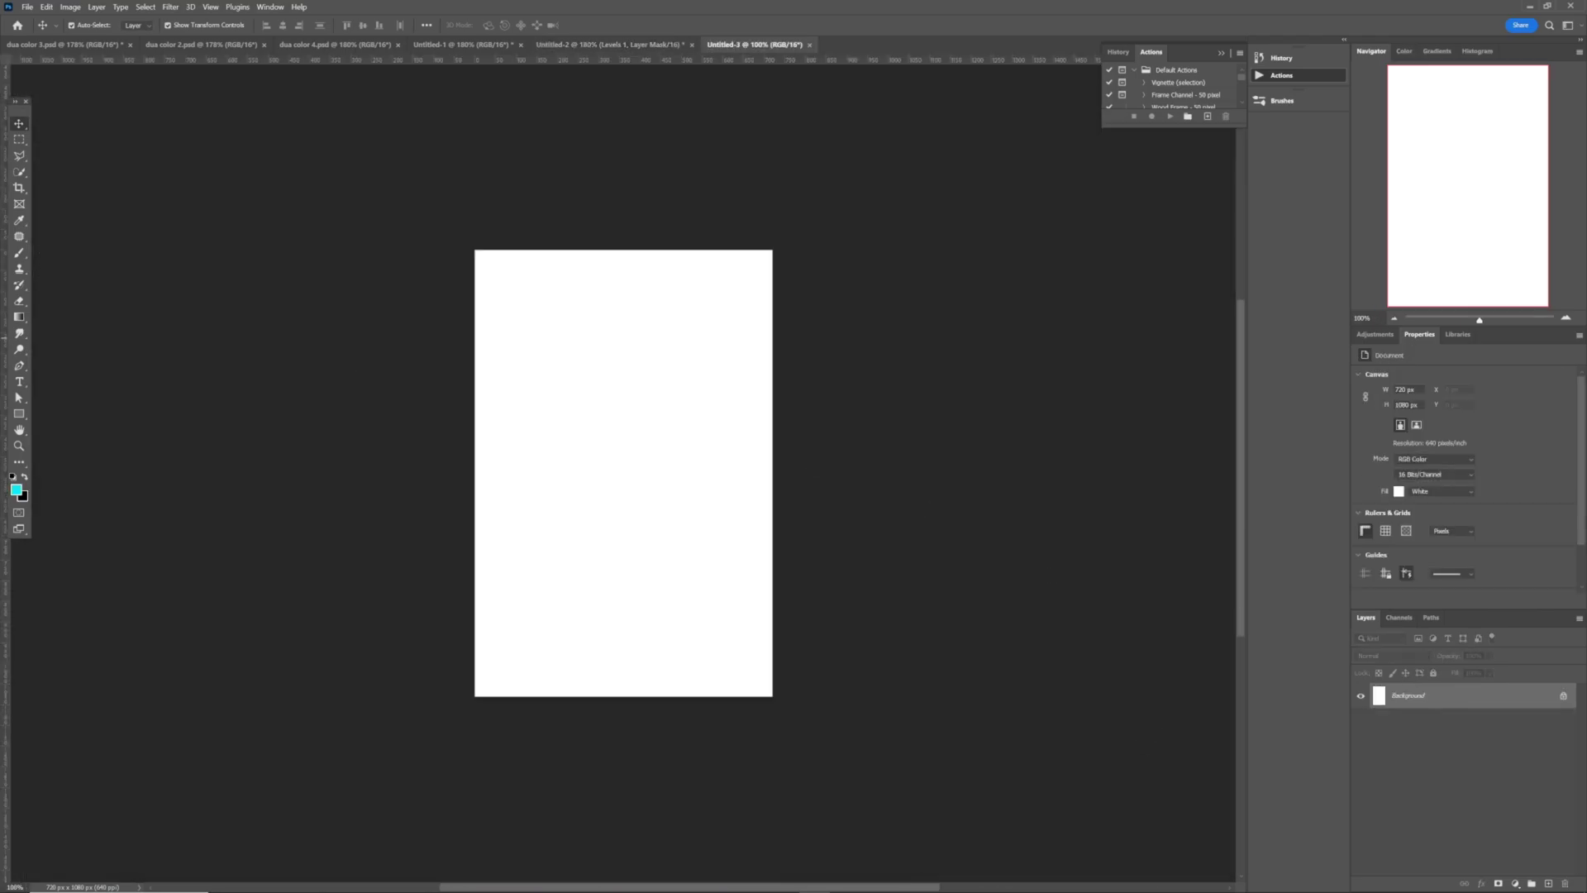
left_click_drag(105, 422, 587, 488)
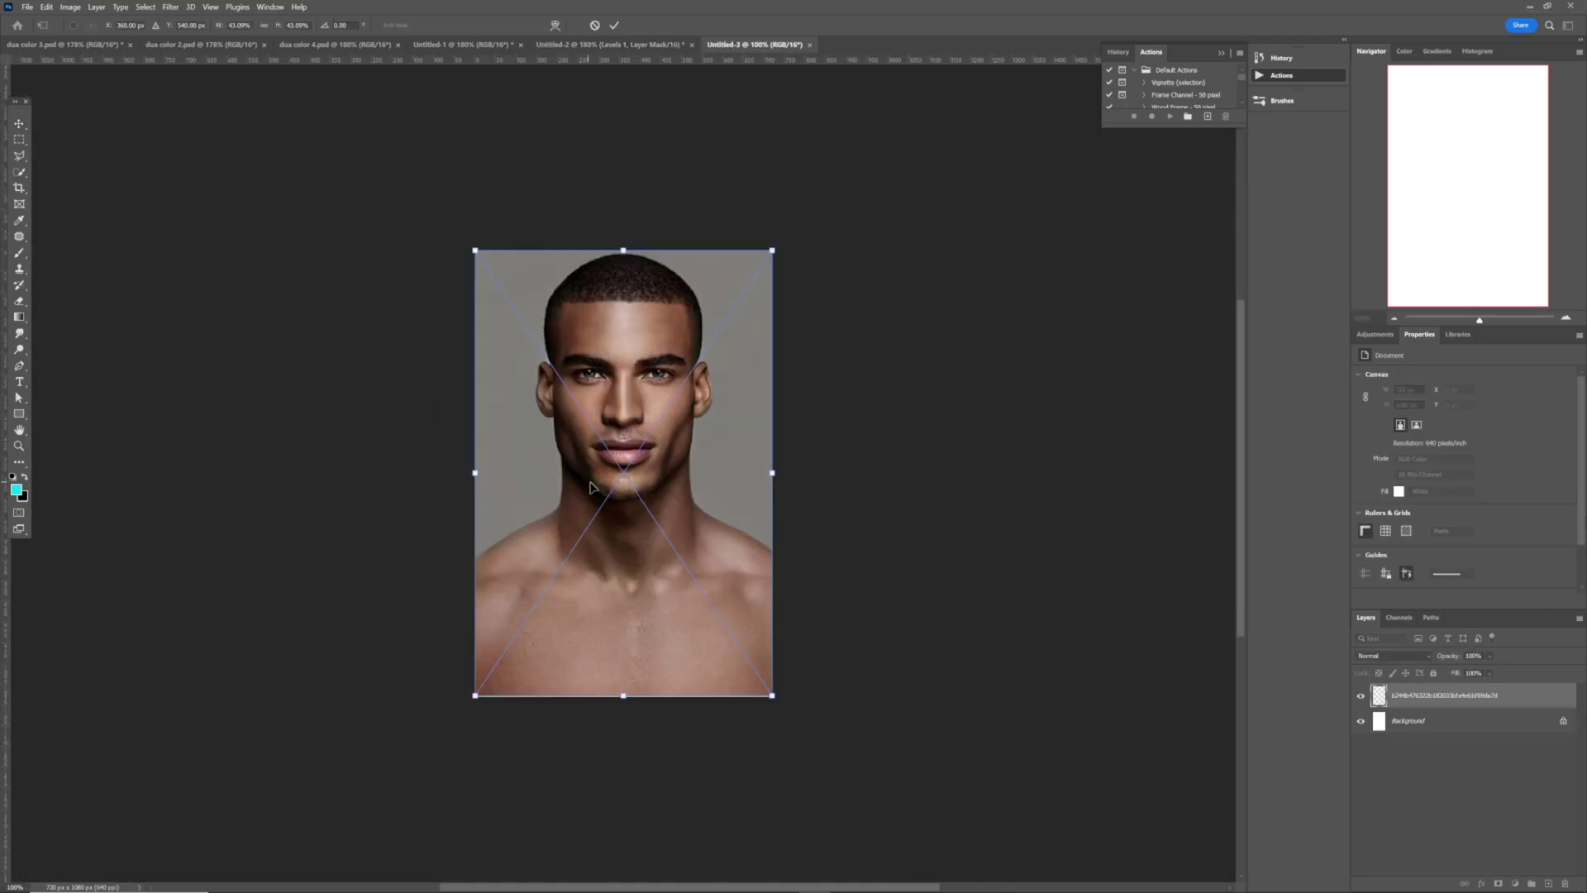
left_click(615, 25)
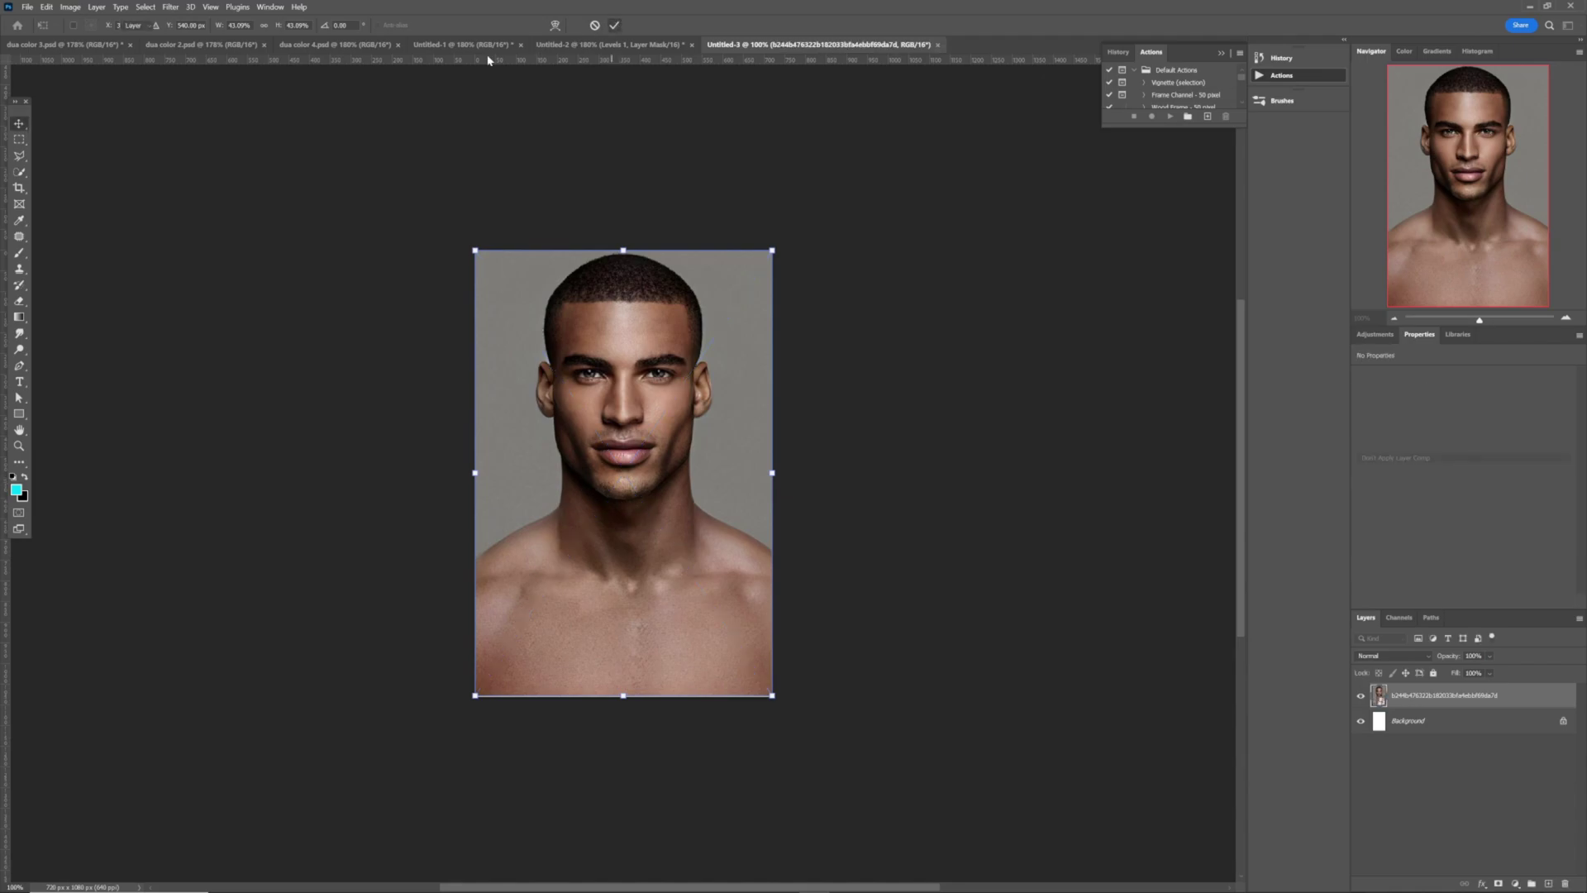
Select the man as the subject and mask out the grey background on the newly placed portrait layer
left_click(20, 172)
left_click(355, 25)
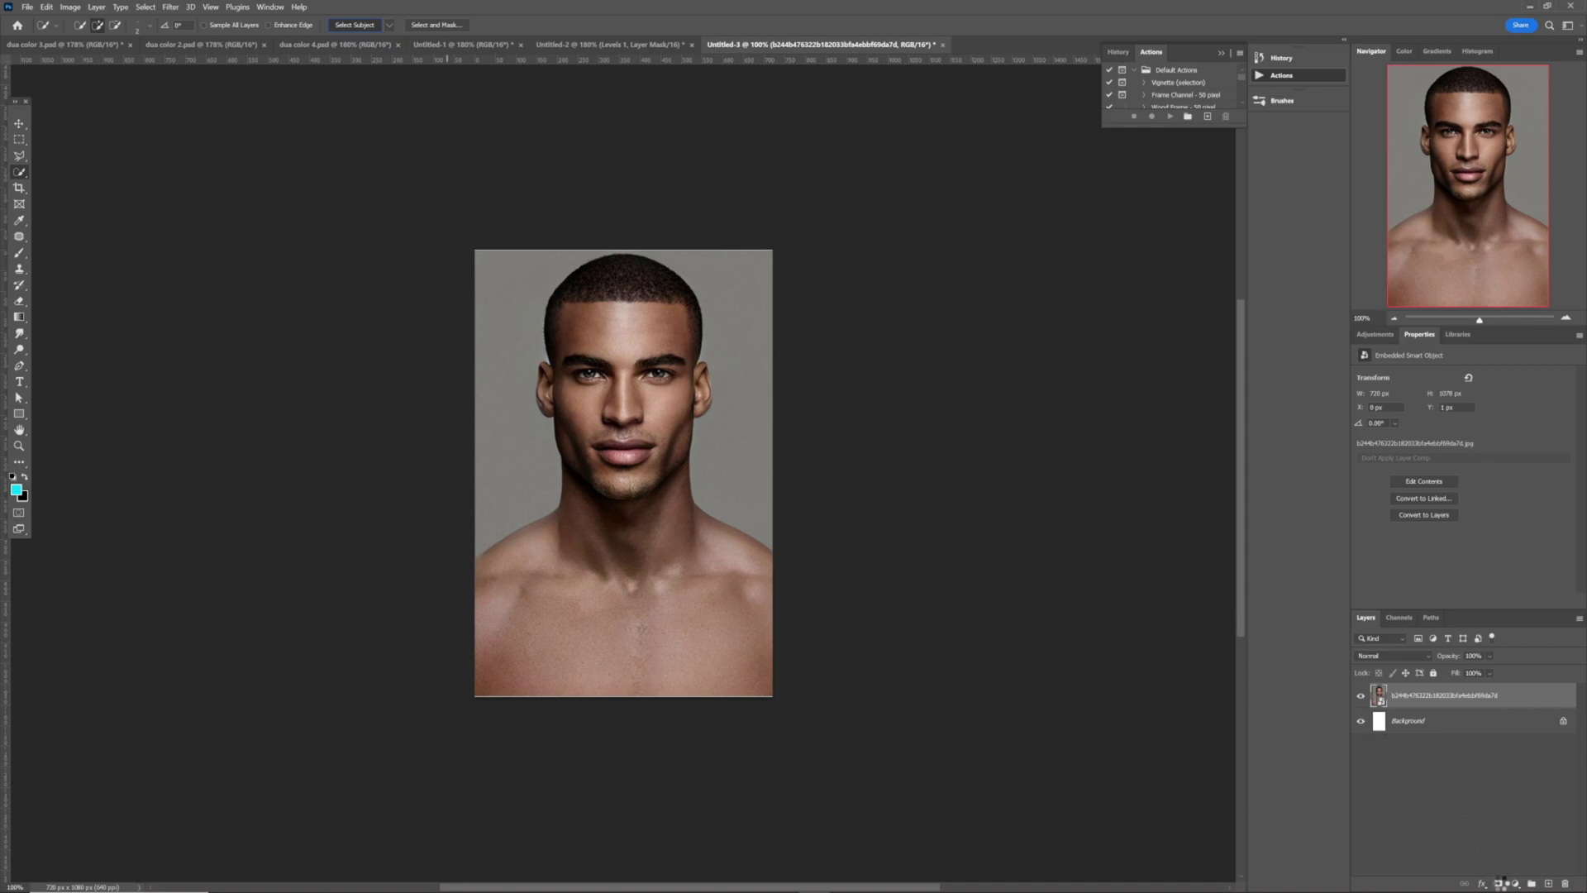
left_click(1499, 883)
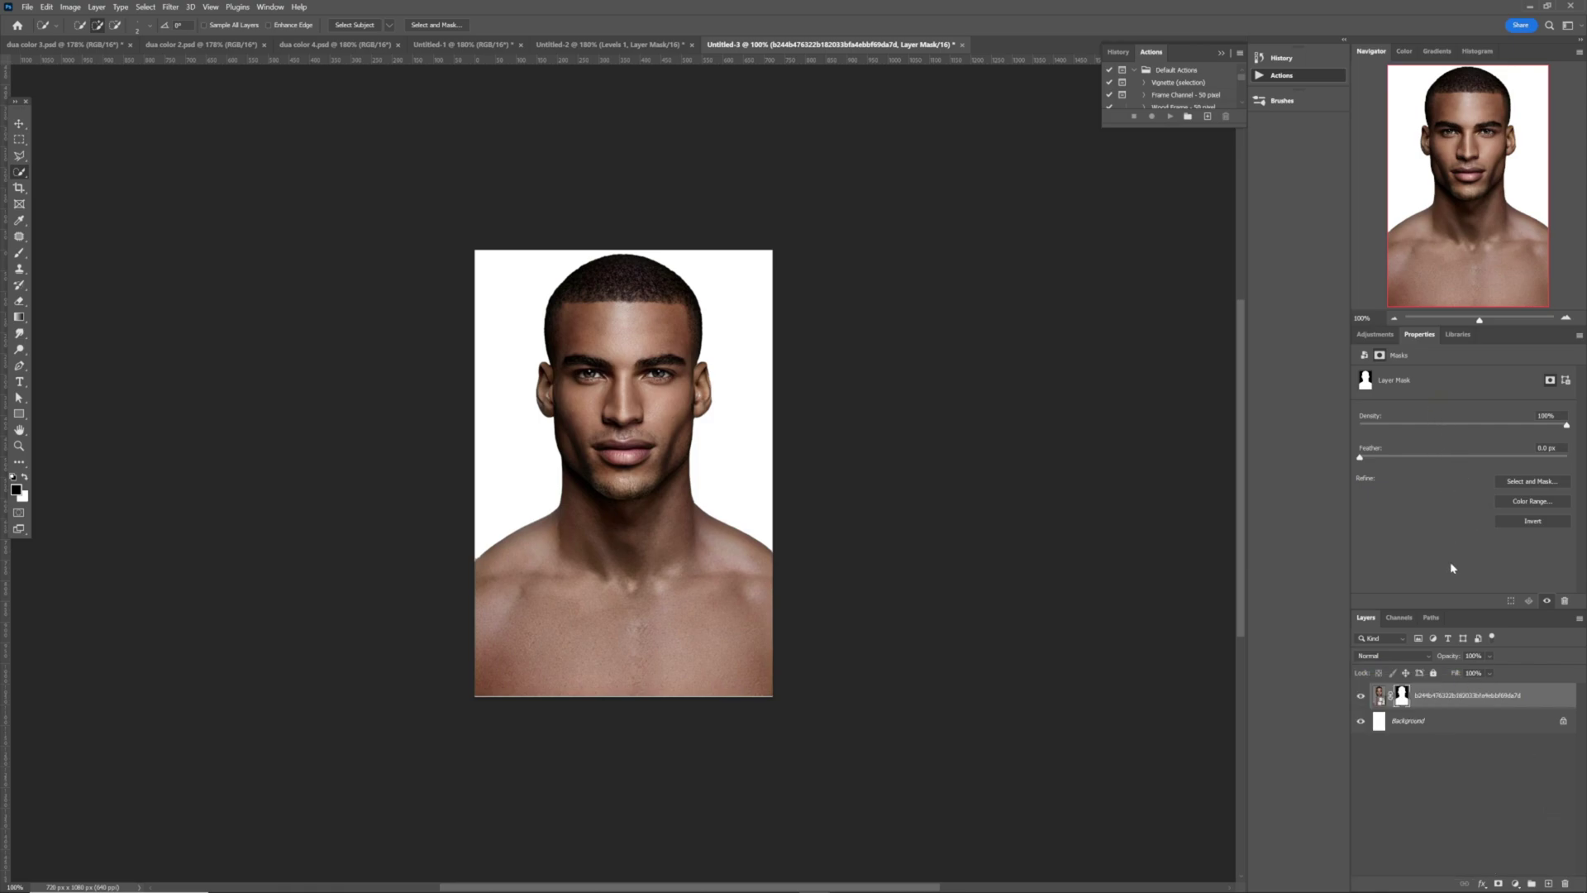
Add a solid colour fill layer in near-black #010303 and place it beneath the masked portrait layer
left_click(1518, 884)
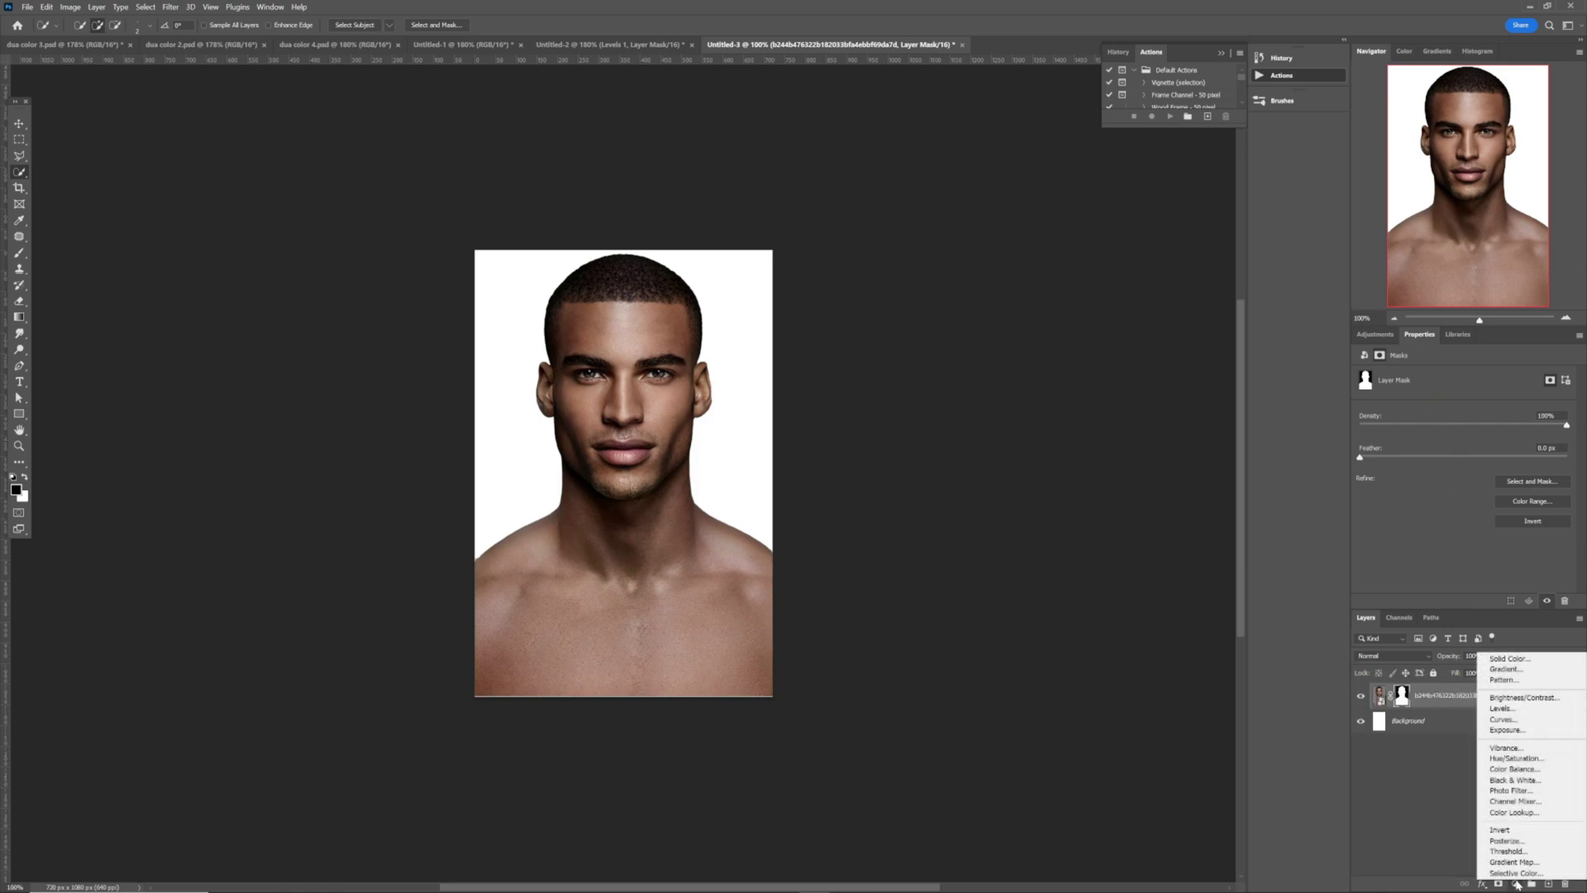
left_click(1506, 656)
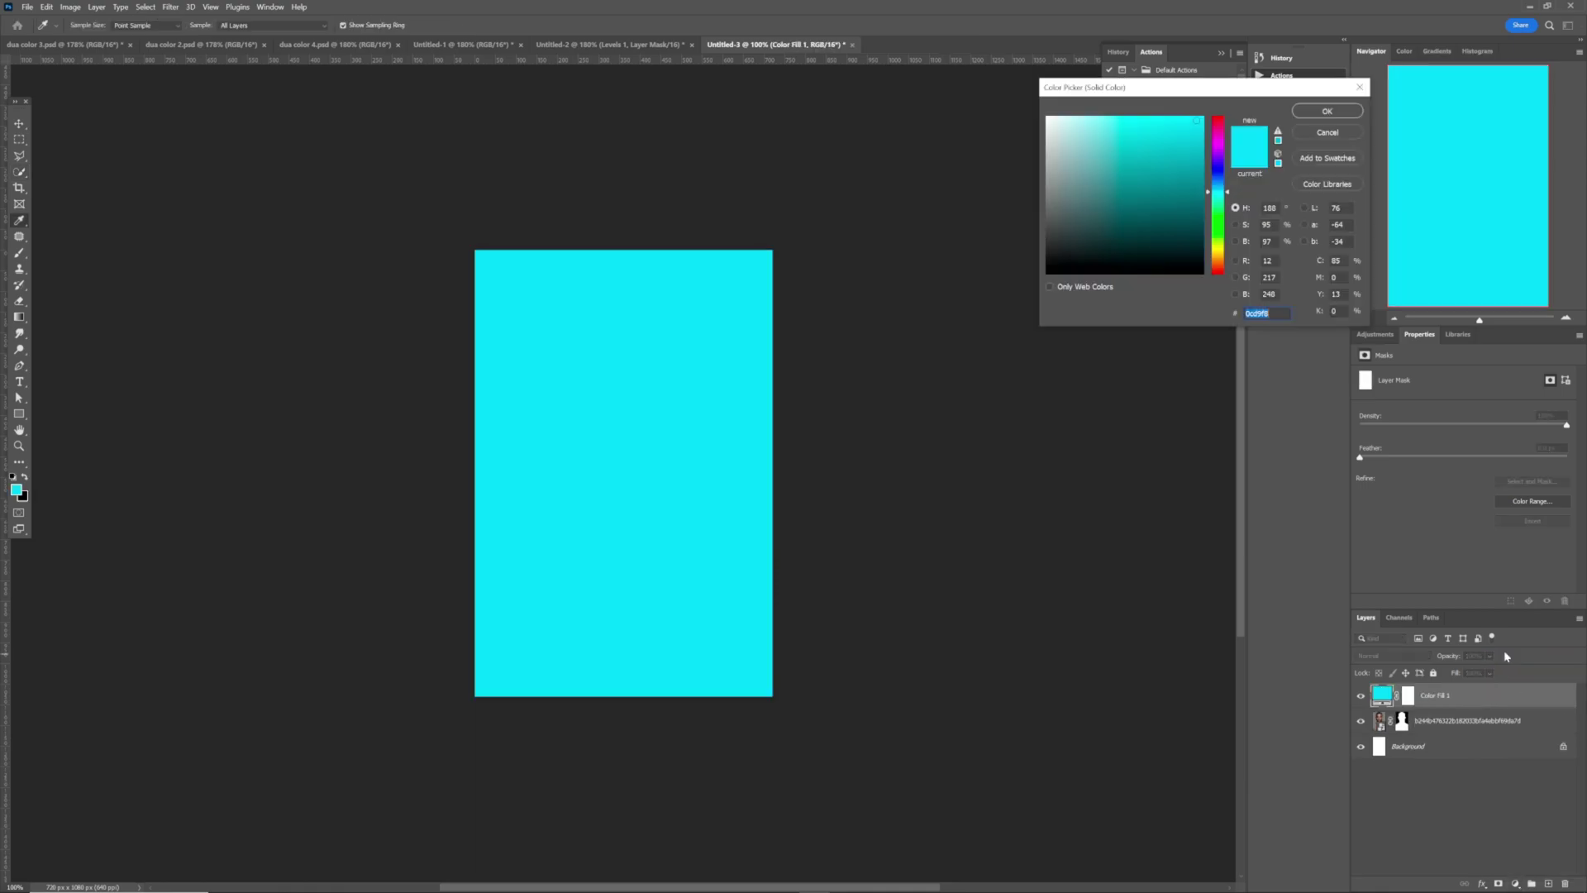
left_click(1128, 272)
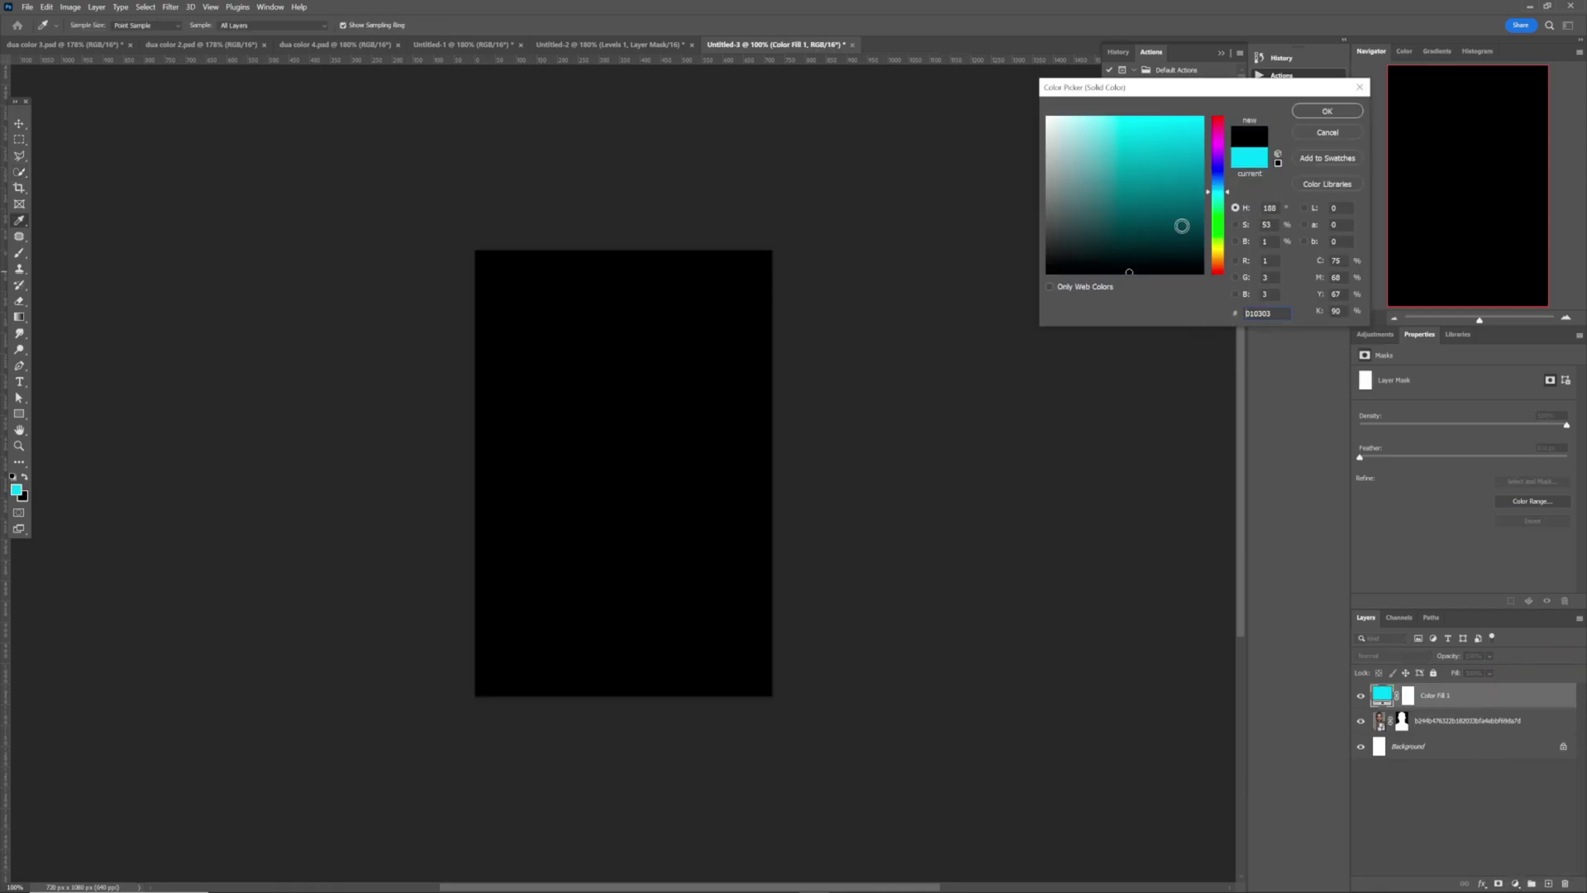
left_click(1341, 110)
left_click_drag(1464, 701, 1465, 736)
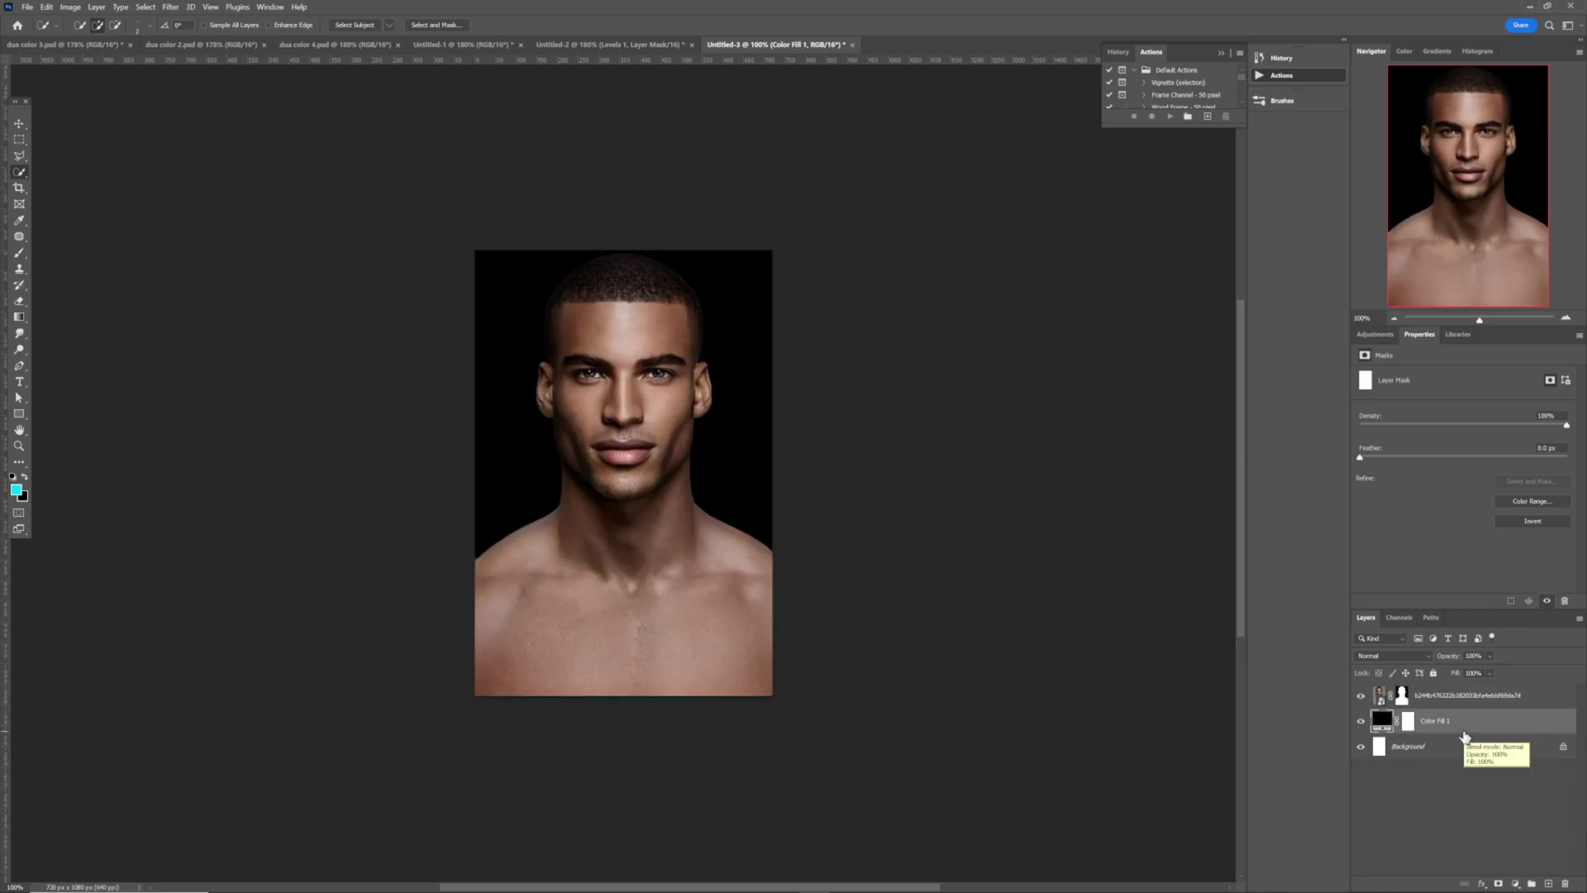
Add a Black & White adjustment layer directly above the portrait layer
left_click(1522, 696)
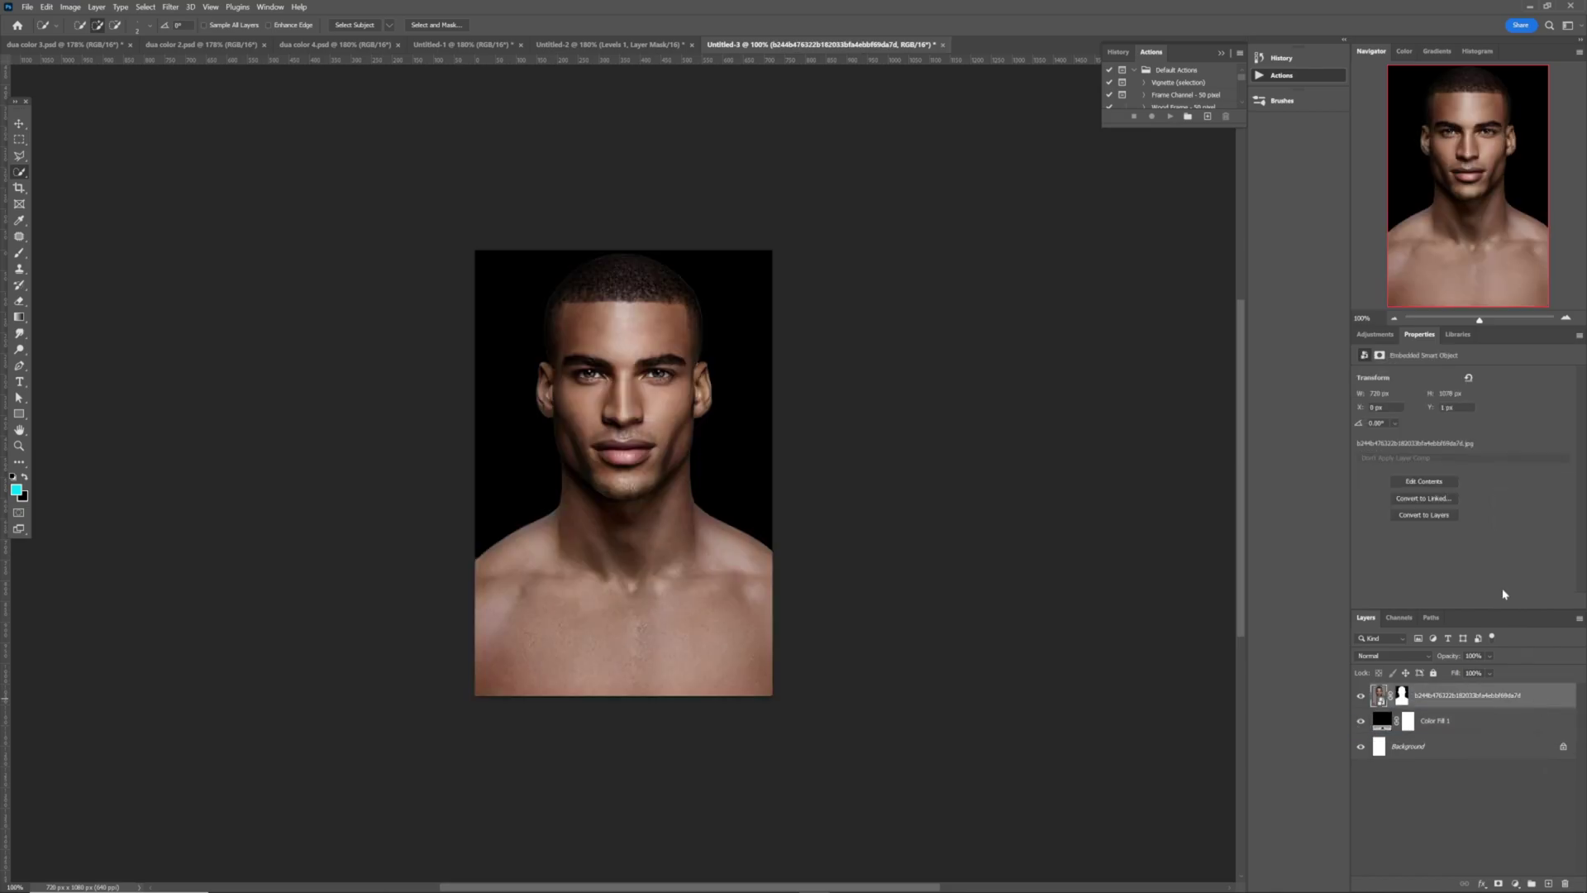
left_click(1374, 335)
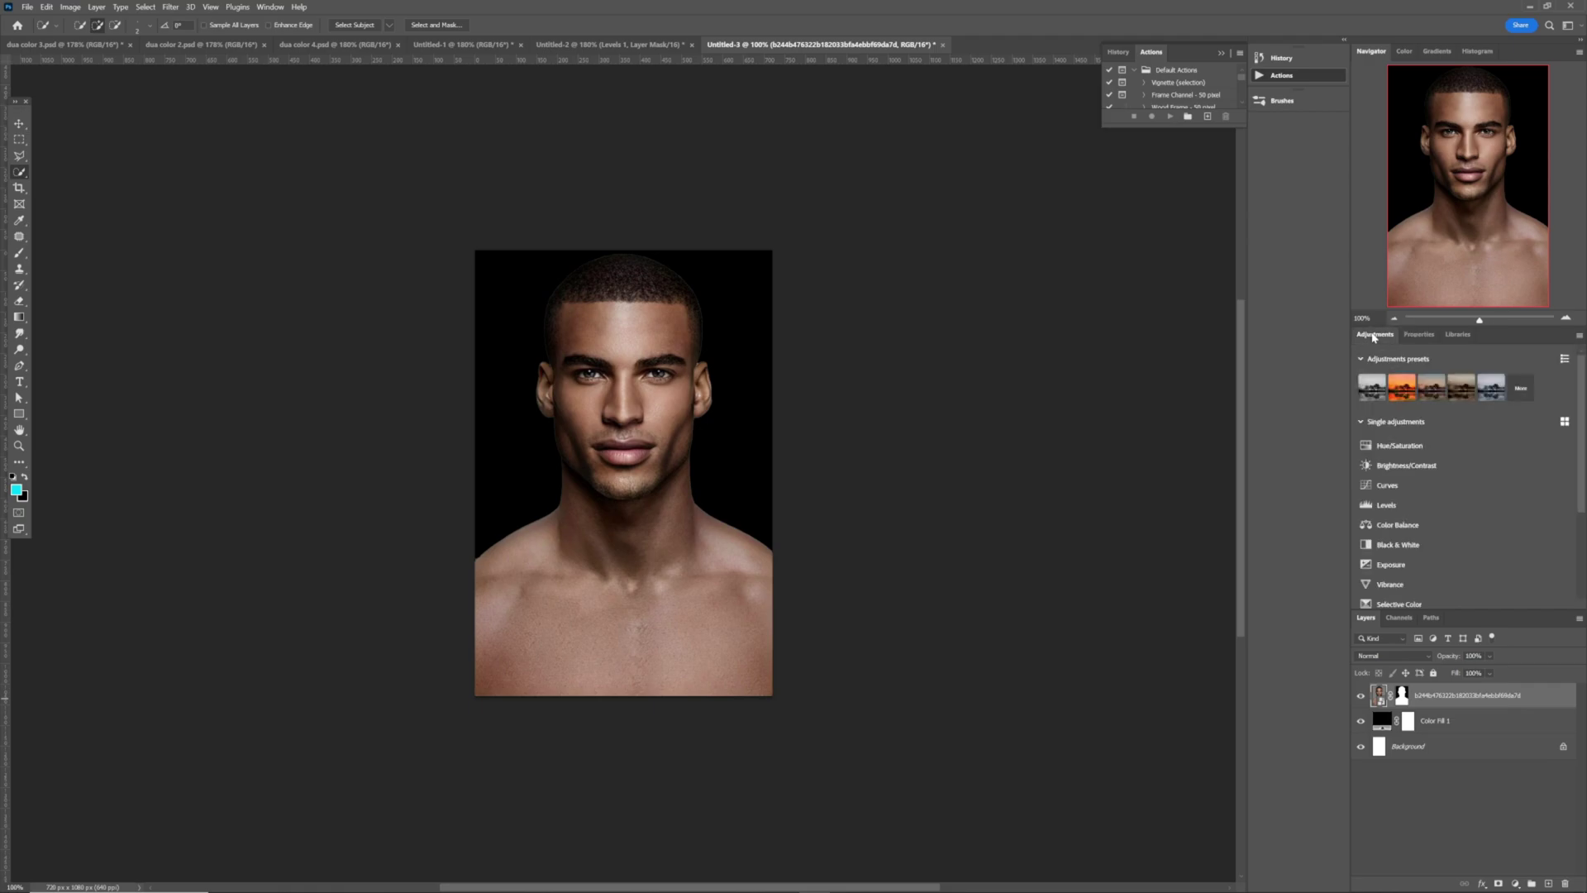
left_click(1396, 545)
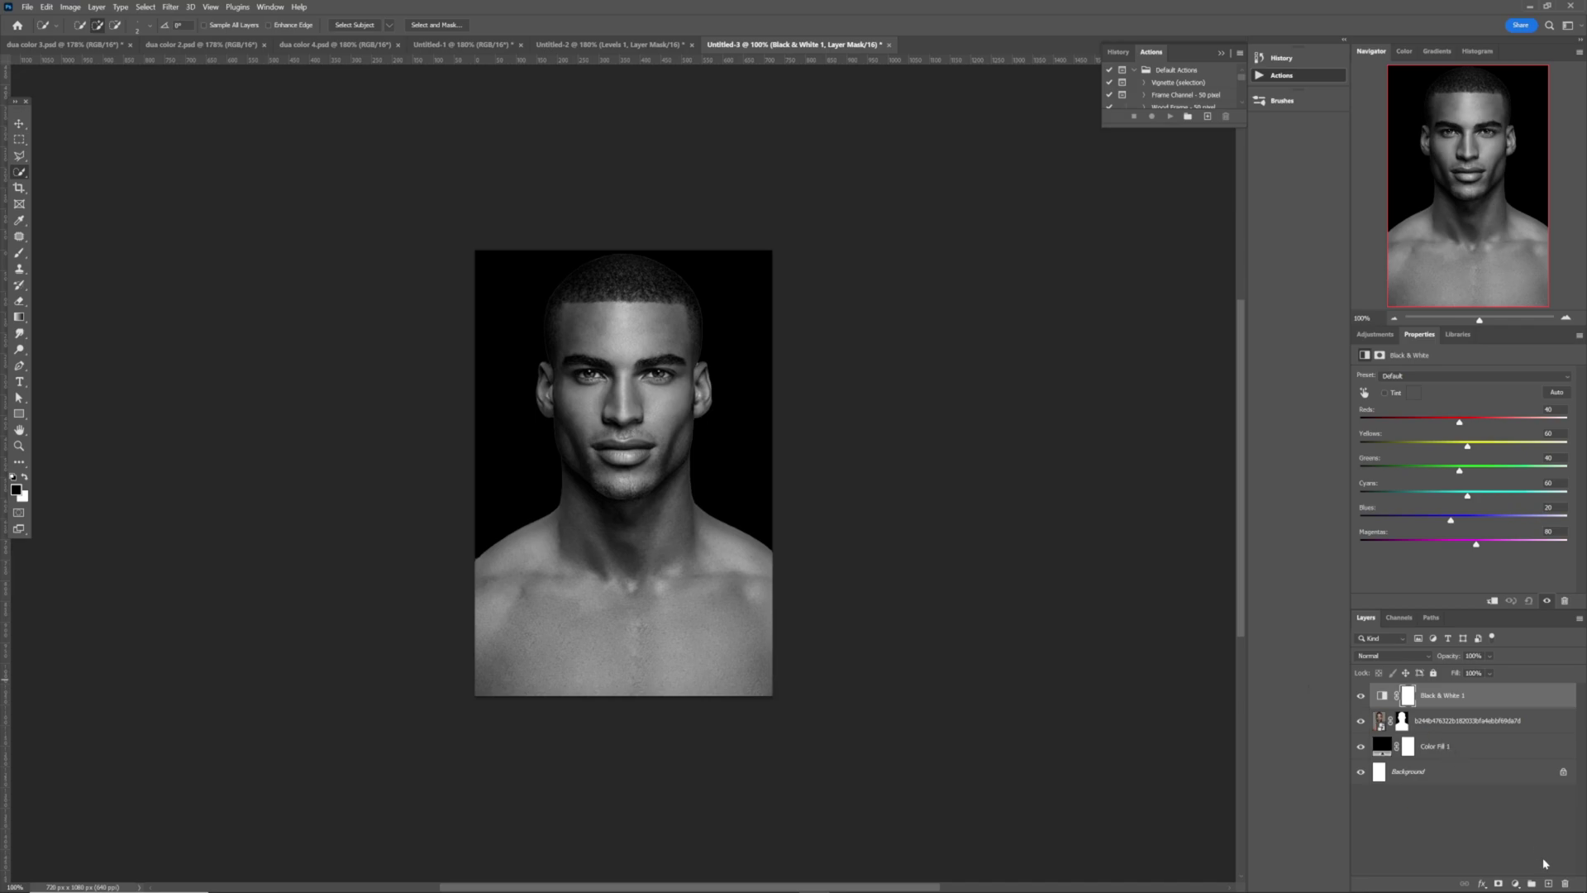
Create a new empty layer on top and set up a Hard Round brush with the cyan foreground colour #03deff
left_click(1550, 885)
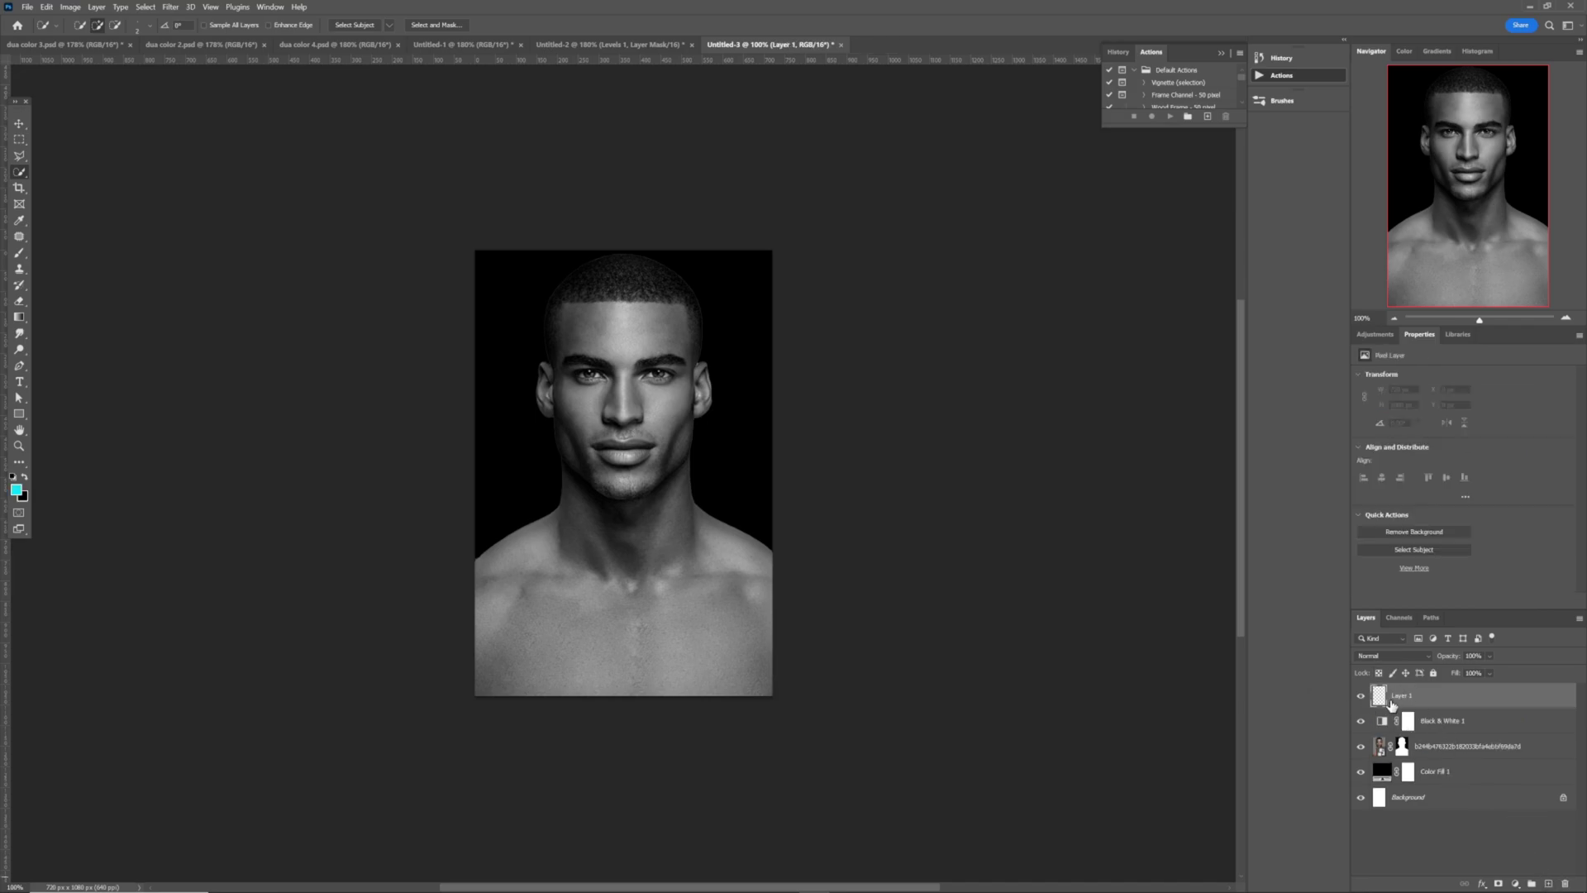
key("b")
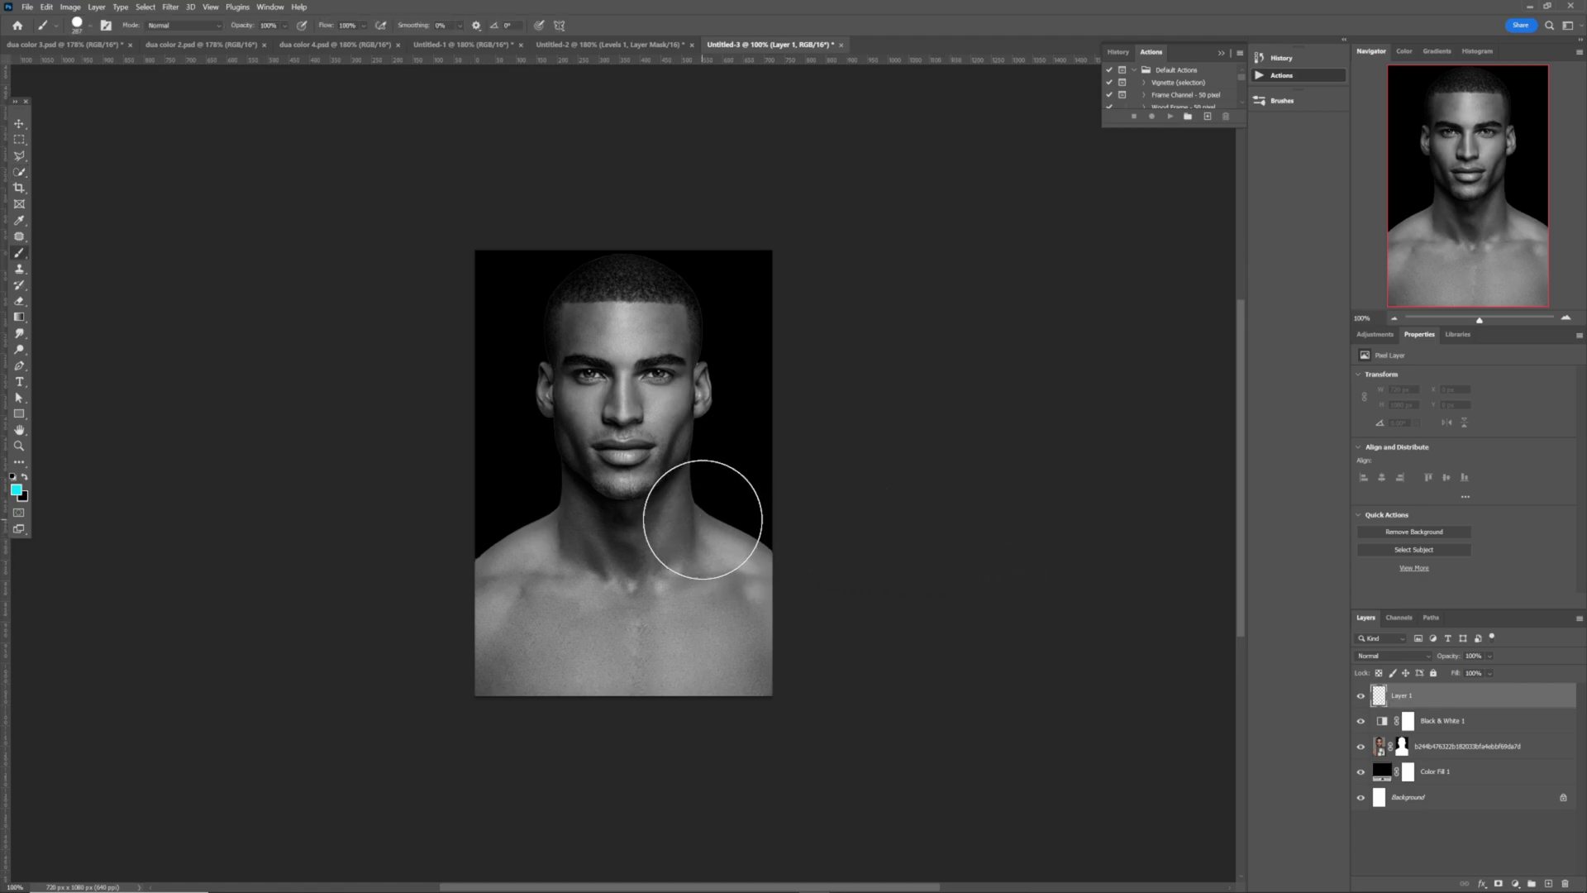
left_click(20, 490)
left_click(1202, 120)
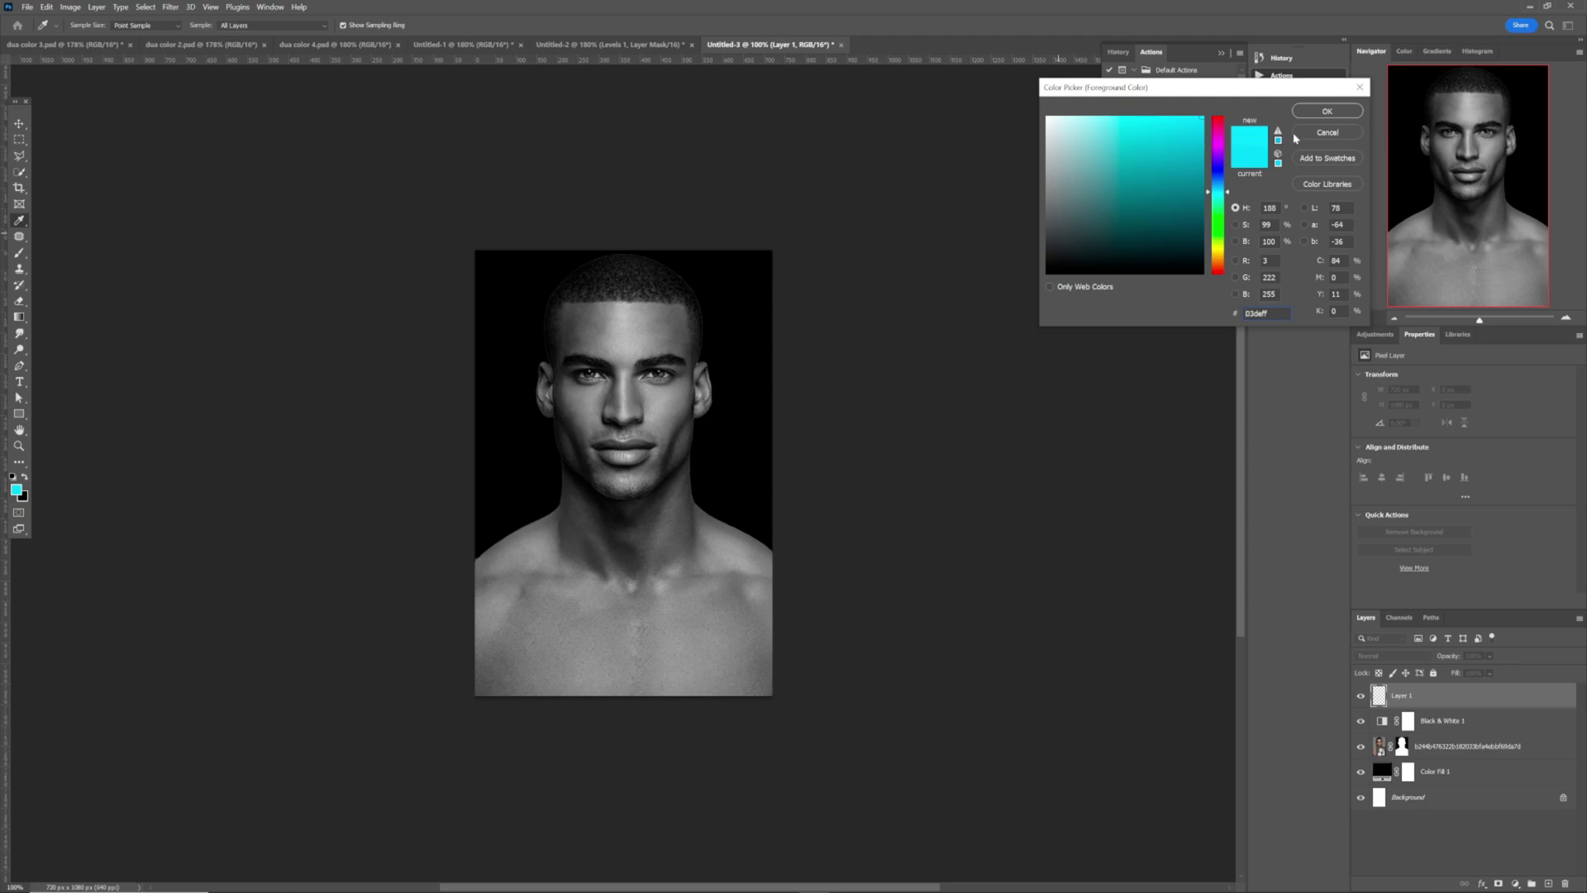
left_click(1327, 111)
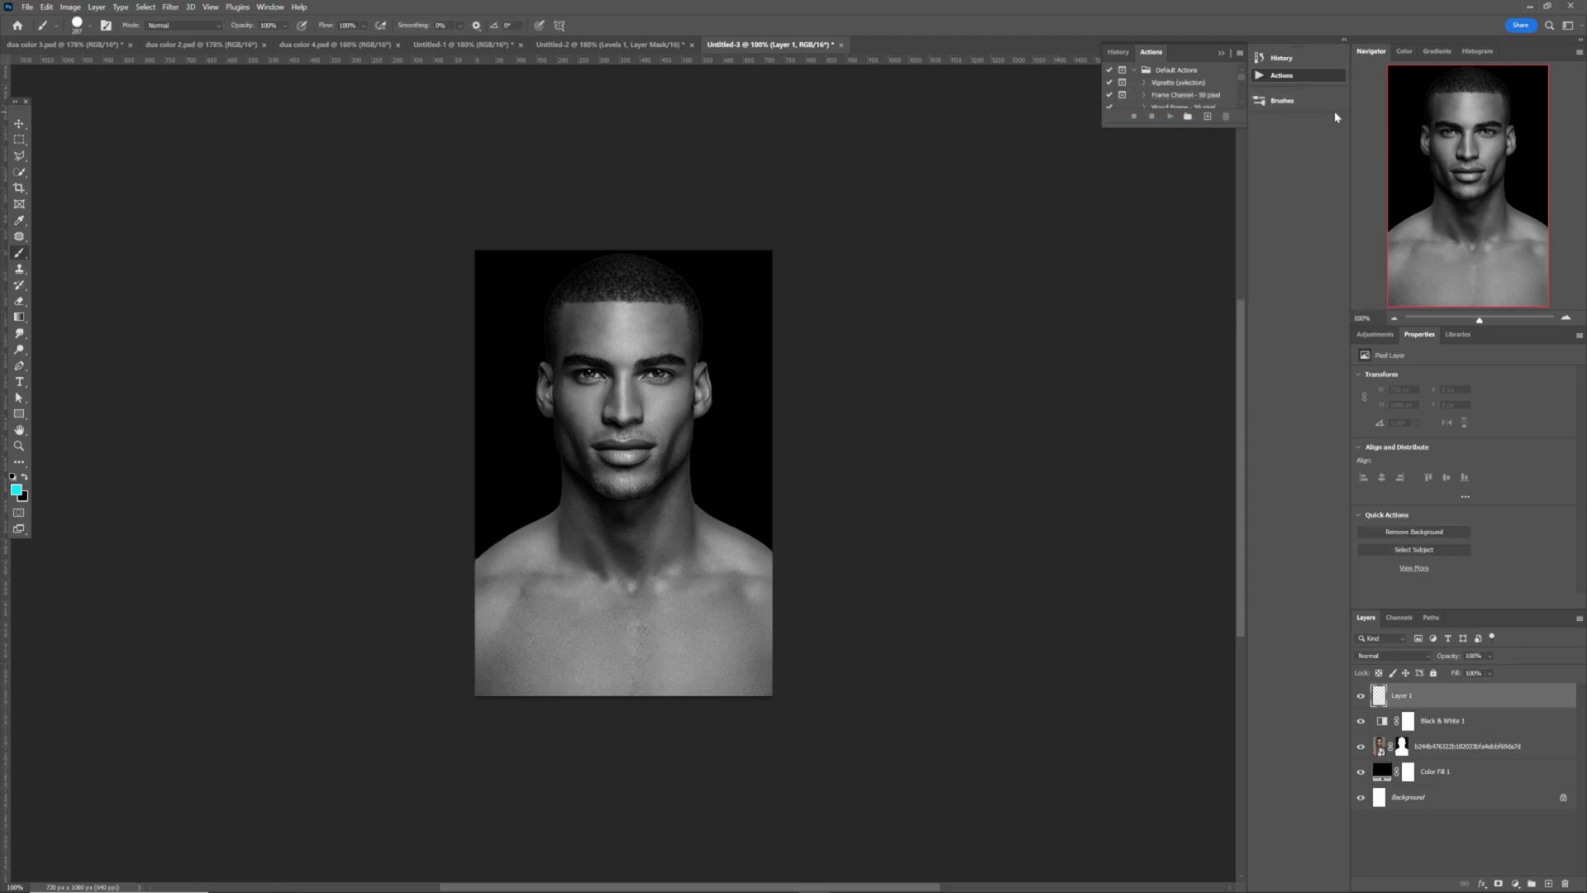
right_click(630, 357)
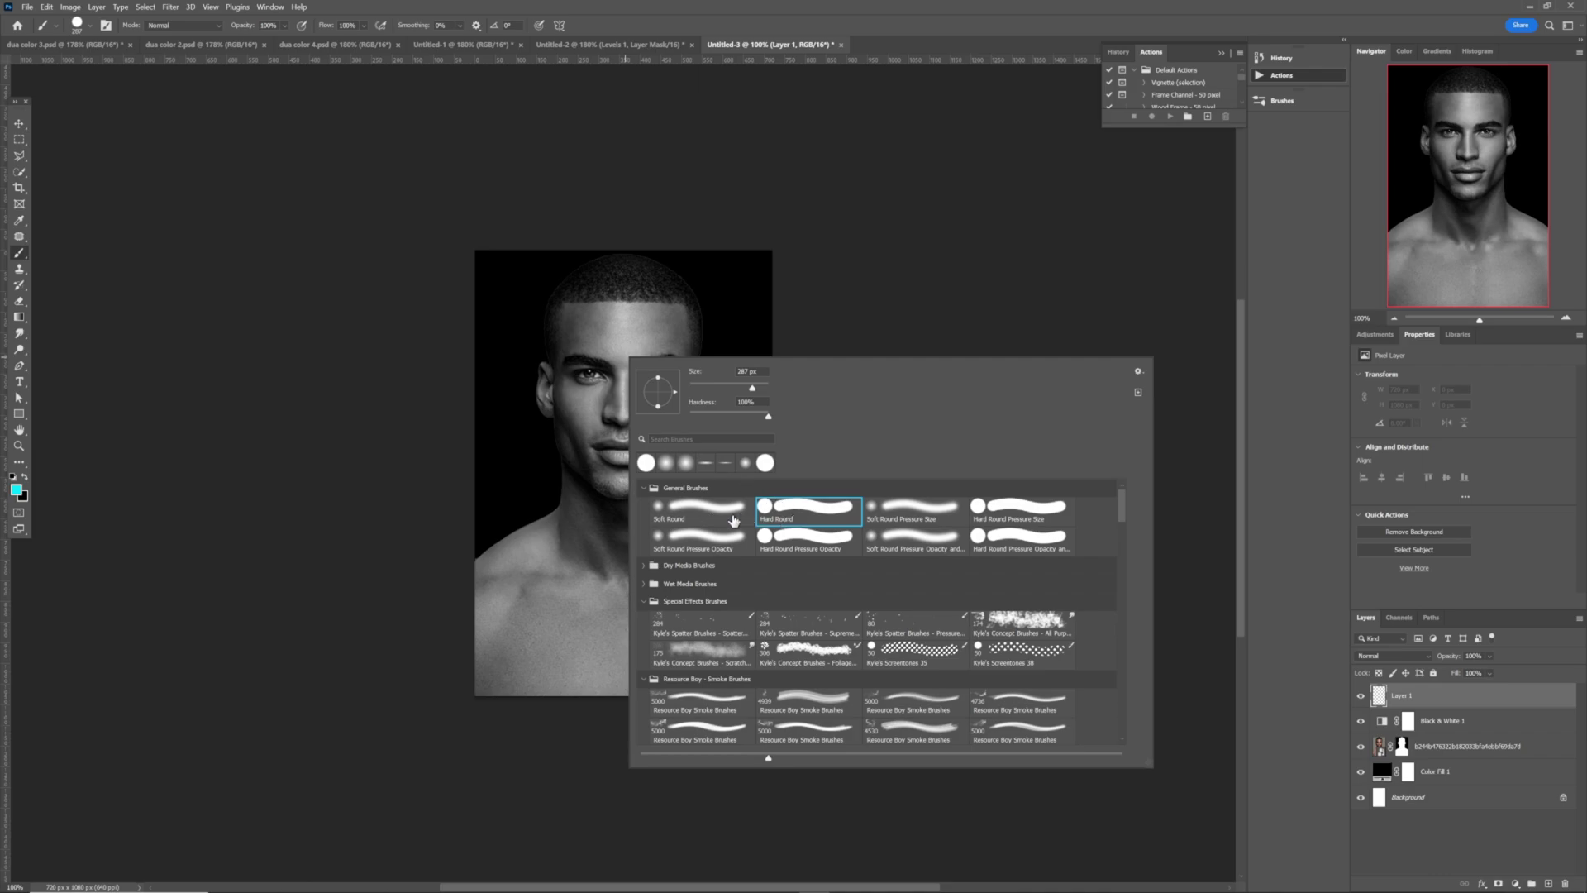
left_click(795, 520)
left_click(857, 297)
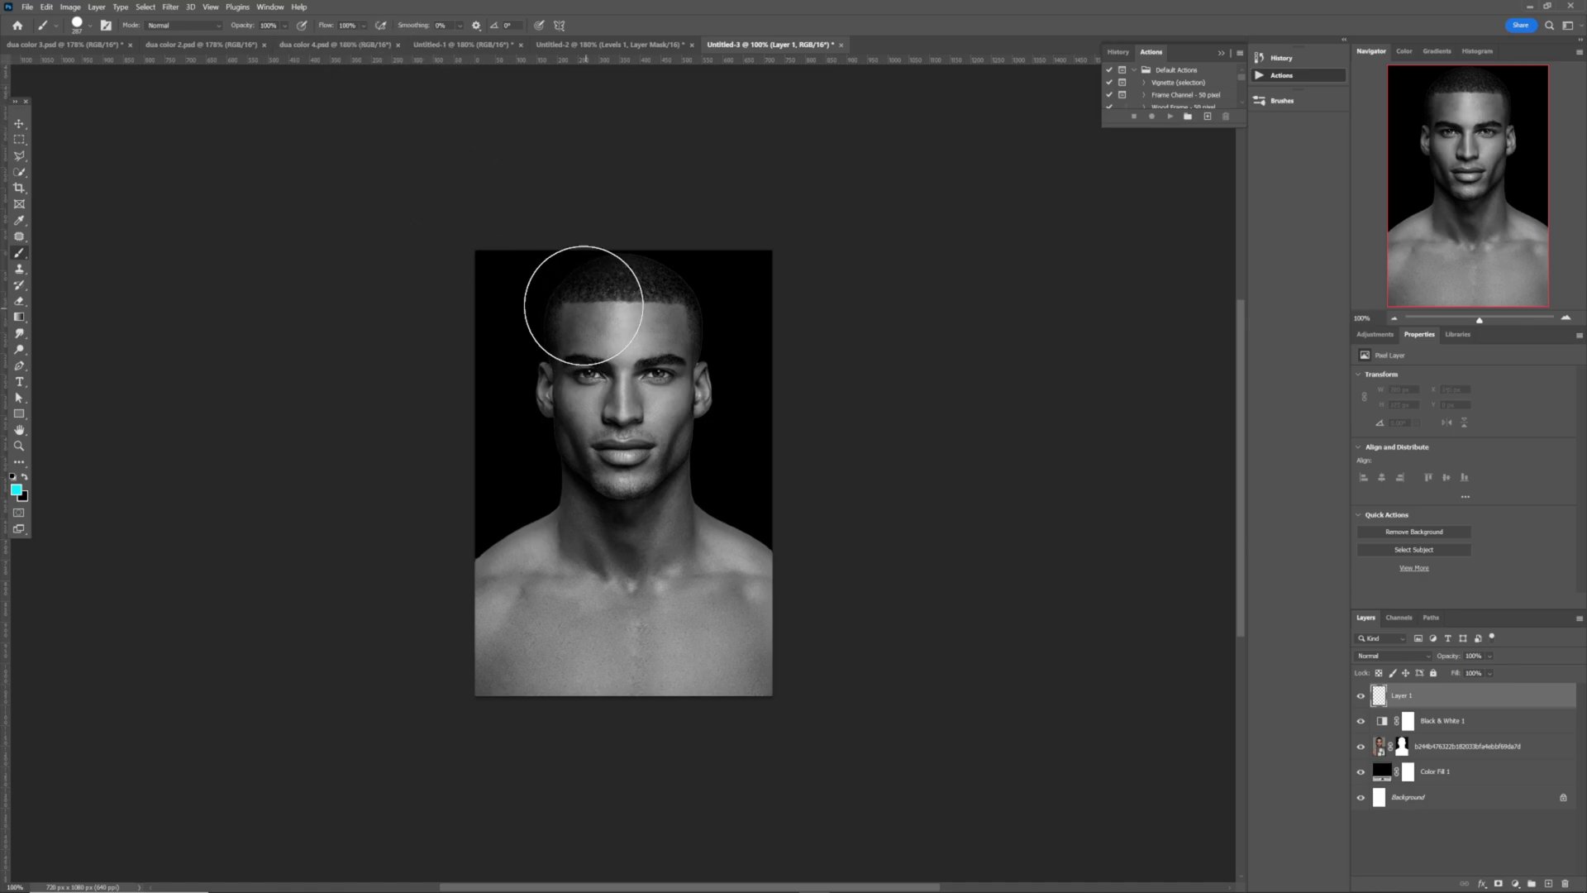
Paint the left part of the canvas solid cyan from top to bottom, slightly past the middle of the face
left_click(584, 304)
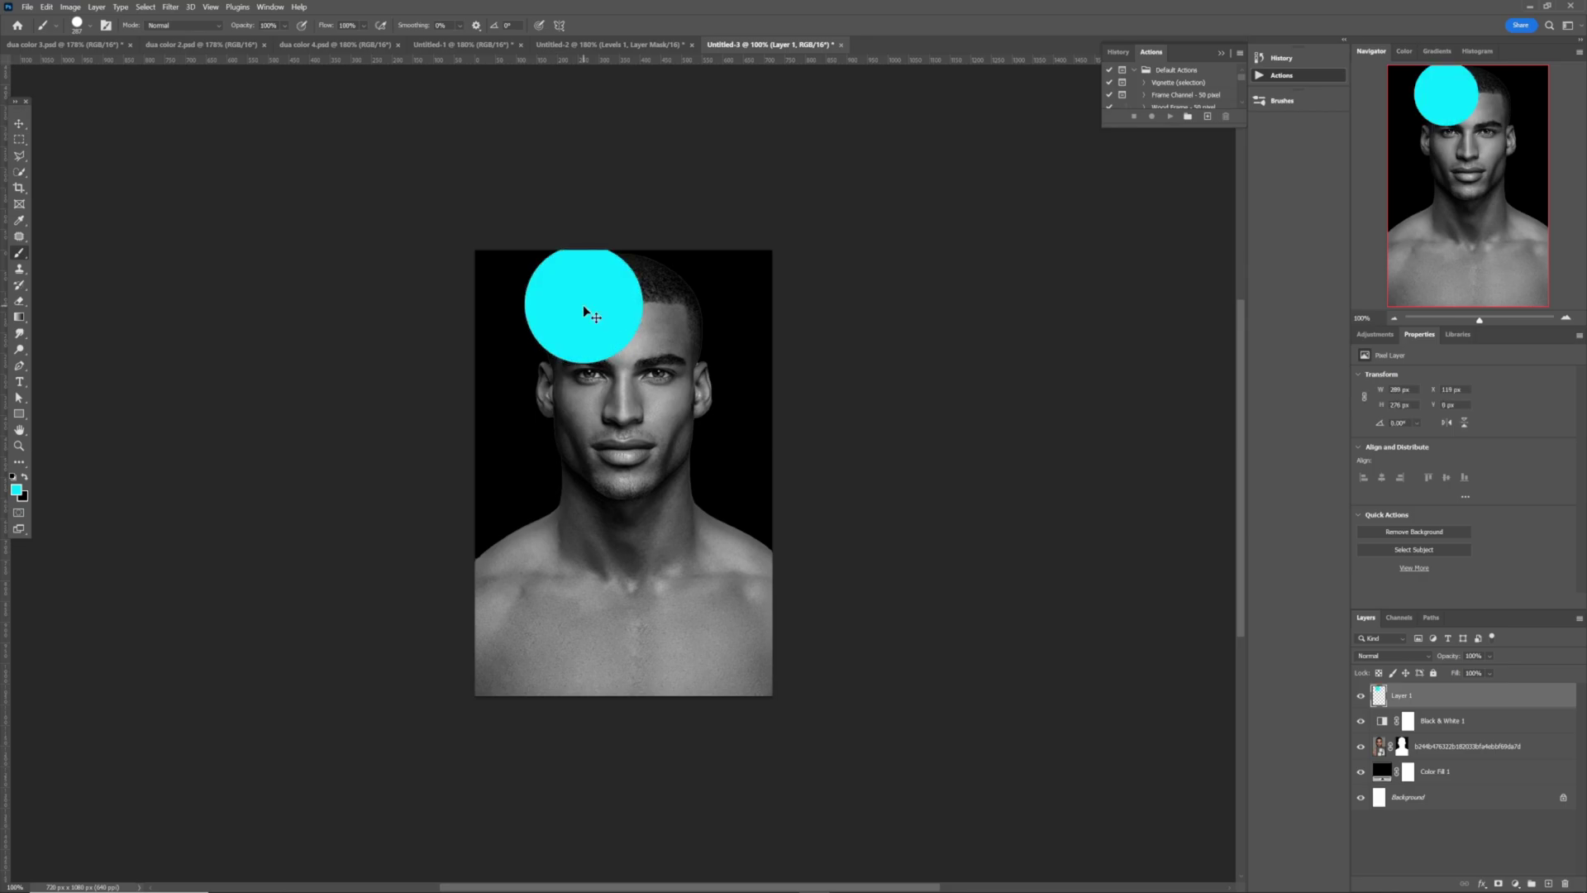
key("ctrl+z")
left_click_drag(587, 289, 588, 698)
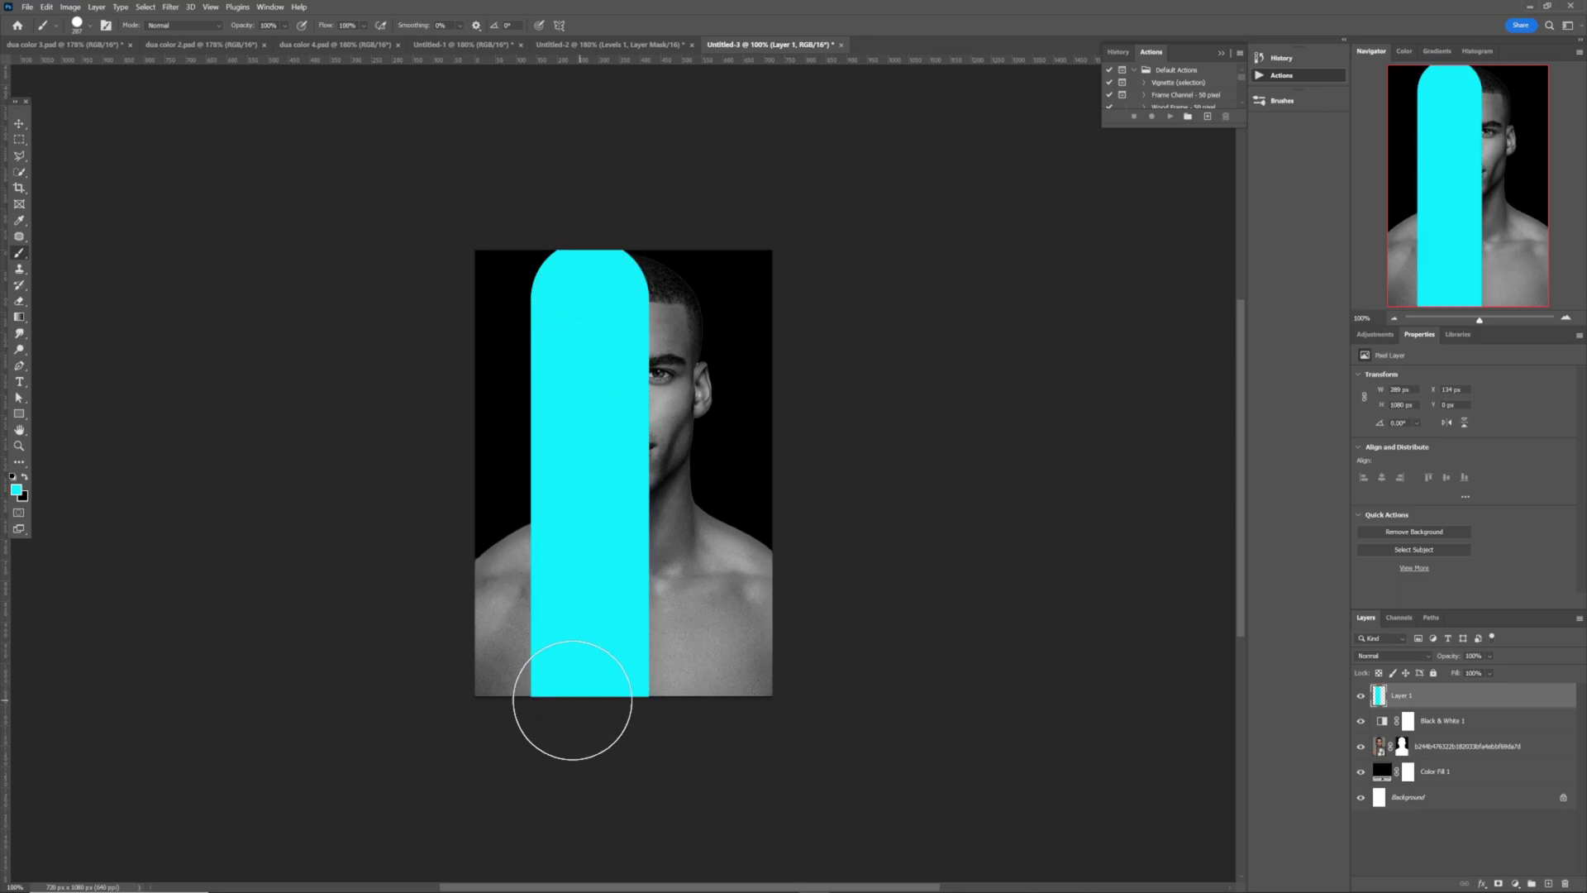
left_click(500, 701)
mouse_move(500, 692)
left_mouse_down()
mouse_move(507, 264)
mouse_move(584, 265)
mouse_move(584, 248)
left_mouse_up()
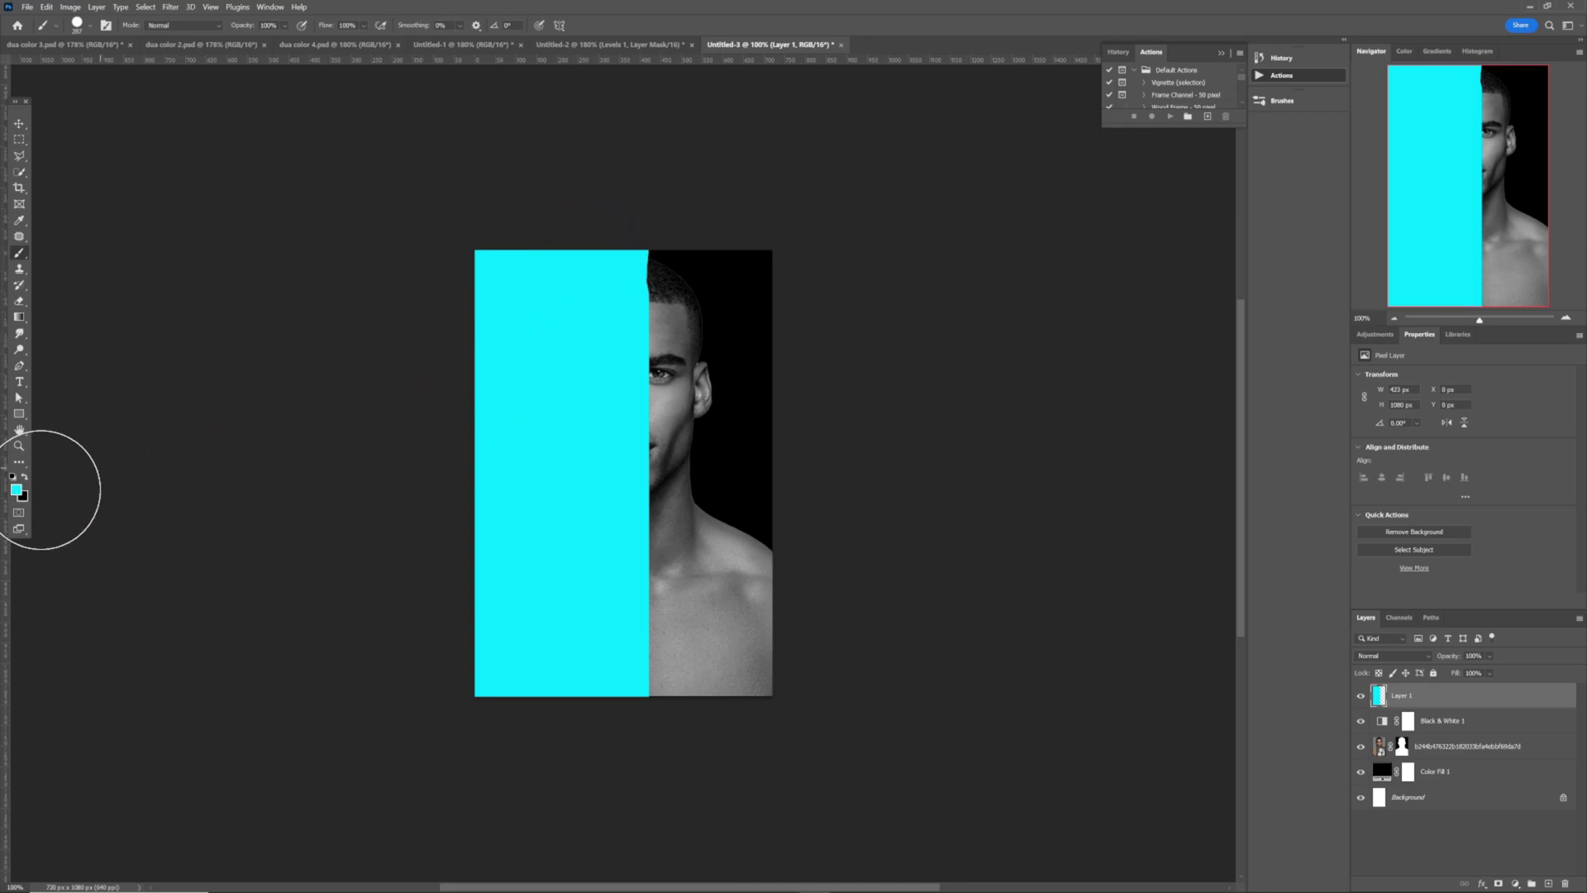
Set the foreground colour to red #f80745 and paint the right side of the canvas, overlapping the cyan past the middle
left_click(15, 489)
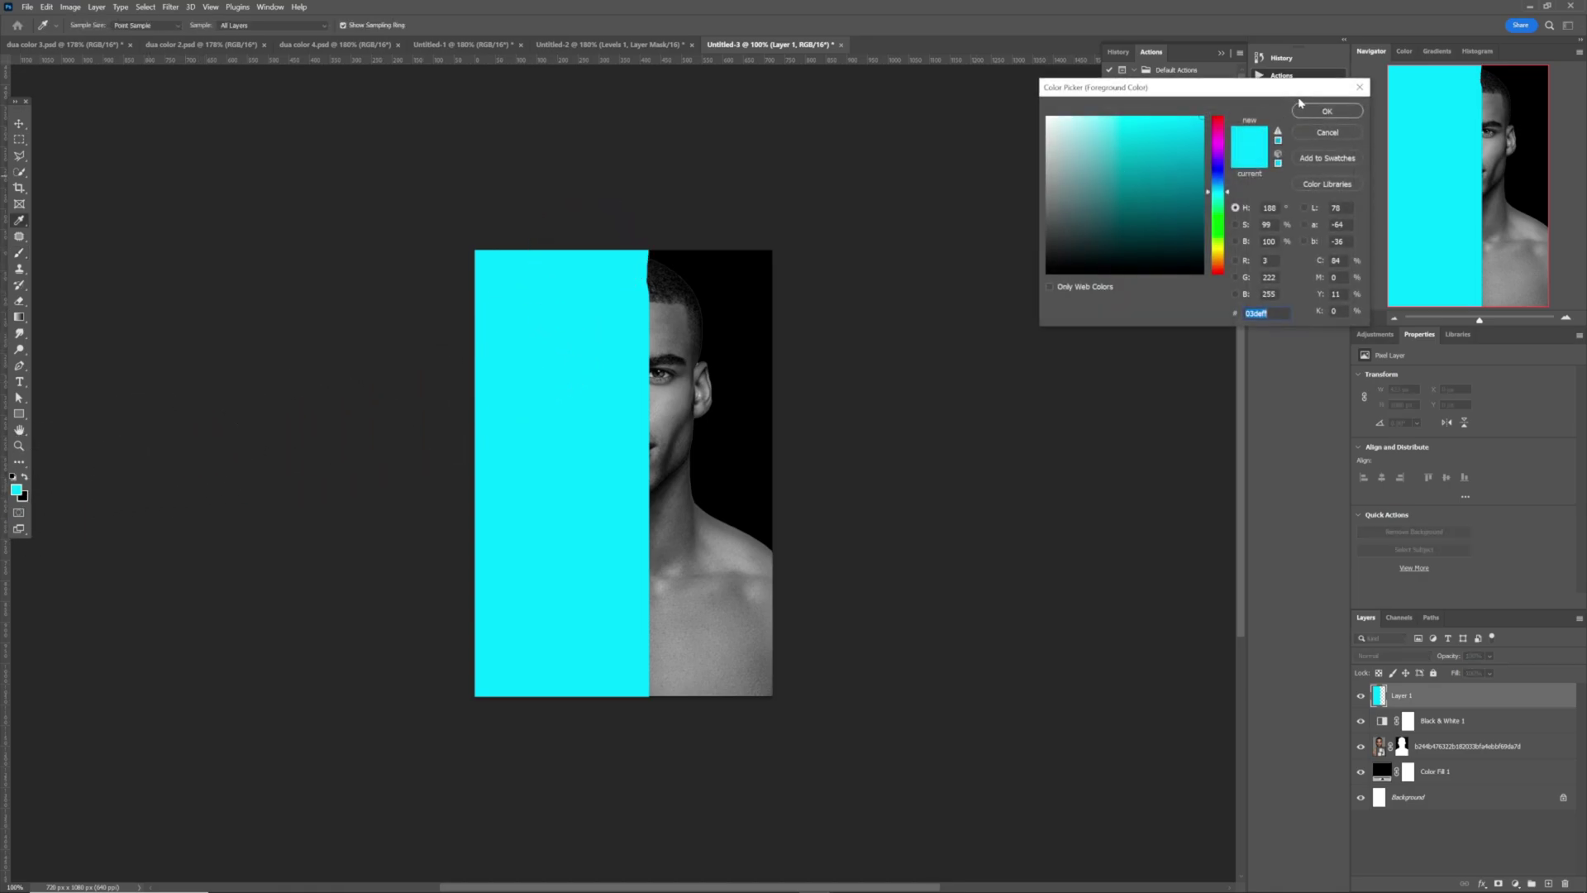
left_click(1218, 124)
left_click(1201, 120)
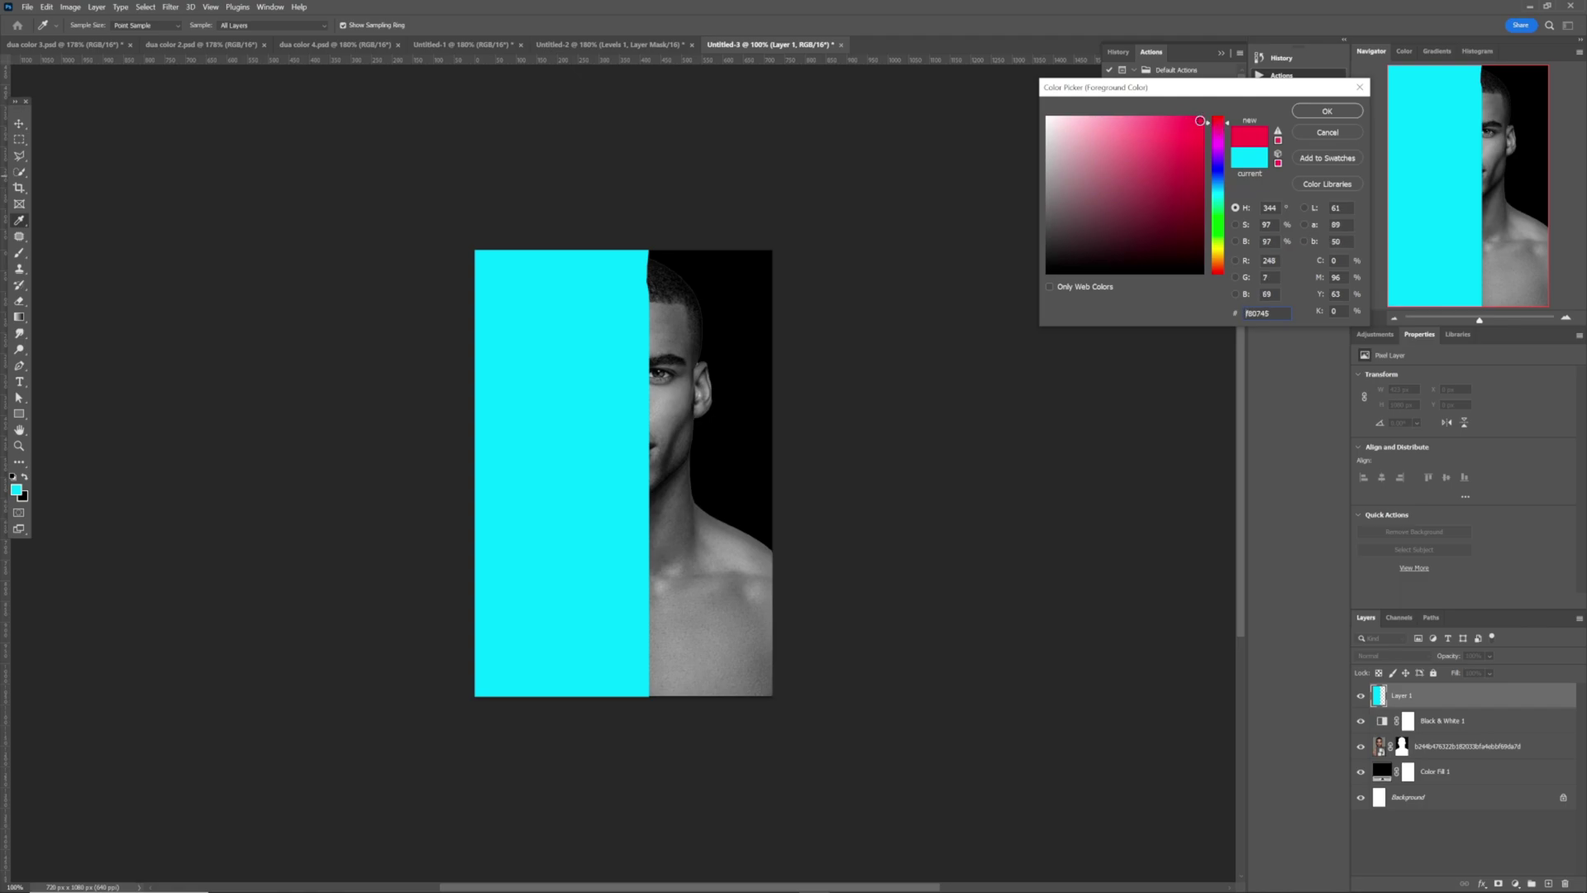
left_click(1308, 114)
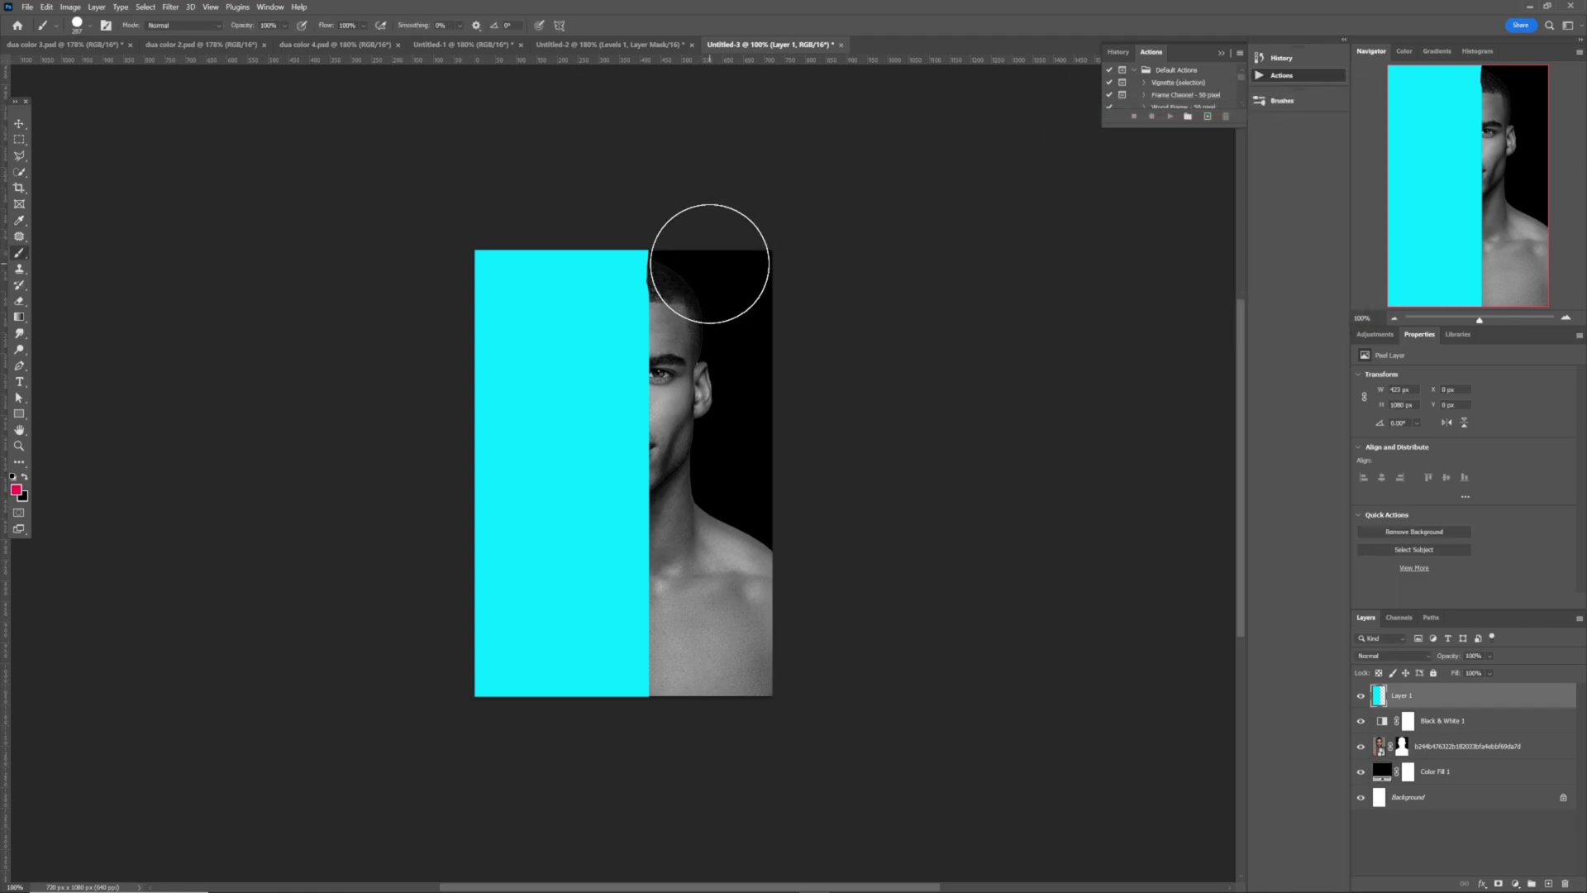
mouse_move(706, 266)
left_mouse_down()
mouse_move(702, 543)
mouse_move(677, 711)
mouse_move(734, 704)
mouse_move(755, 237)
left_mouse_up()
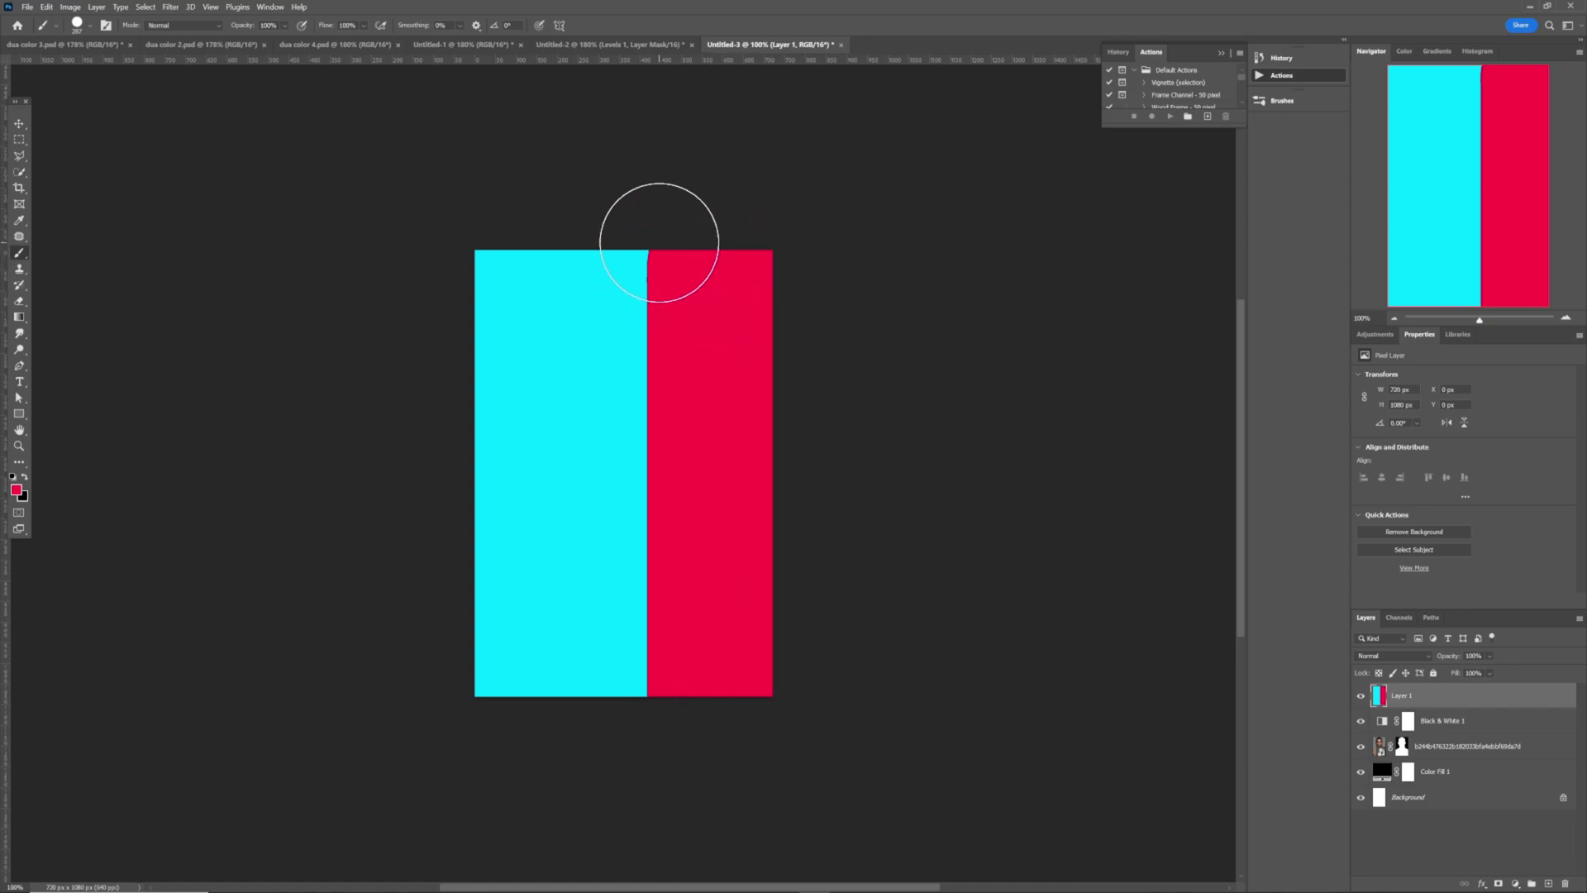
mouse_move(659, 242)
left_mouse_down()
mouse_move(677, 413)
mouse_move(662, 836)
left_mouse_up()
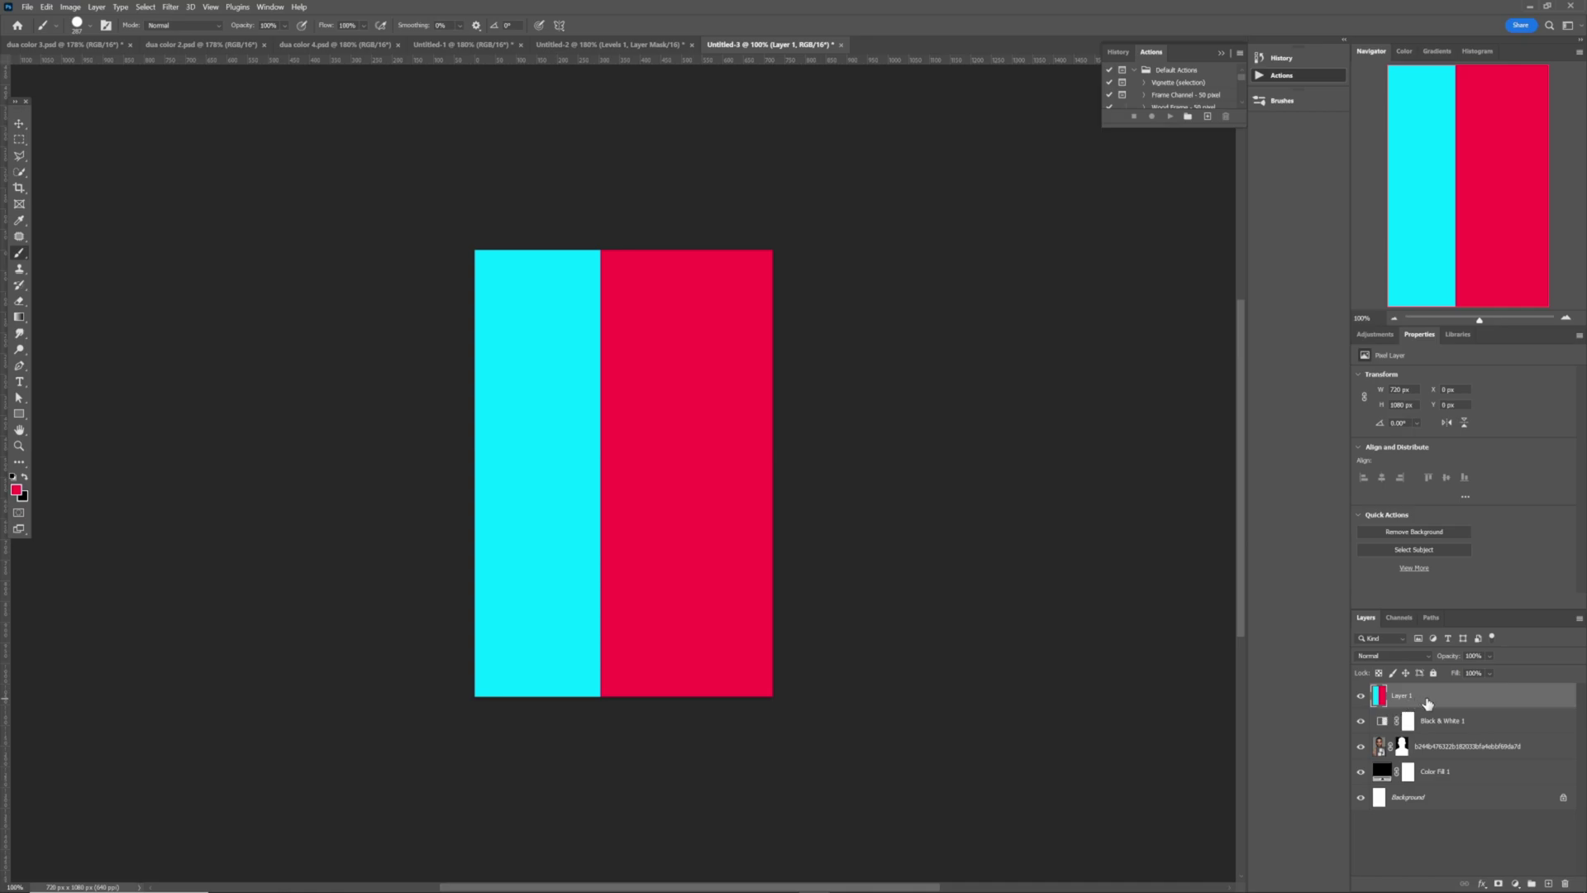
Apply a Gaussian Blur with a radius of 161.8 pixels to the painted cyan and red layer
left_click(168, 9)
mouse_move(236, 157)
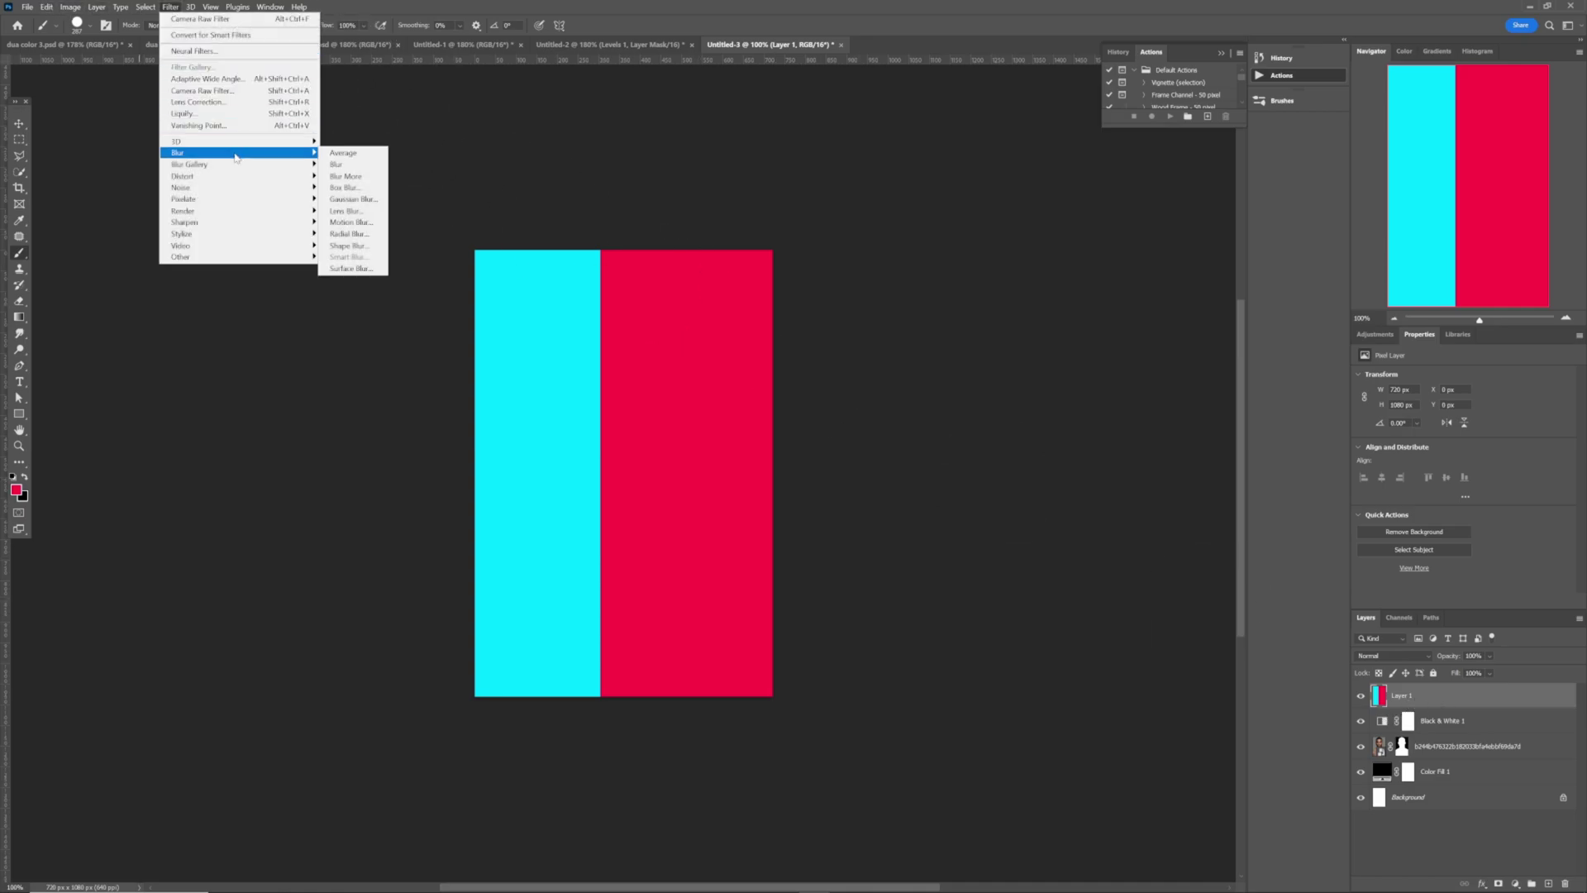
left_click(374, 201)
left_click(703, 318)
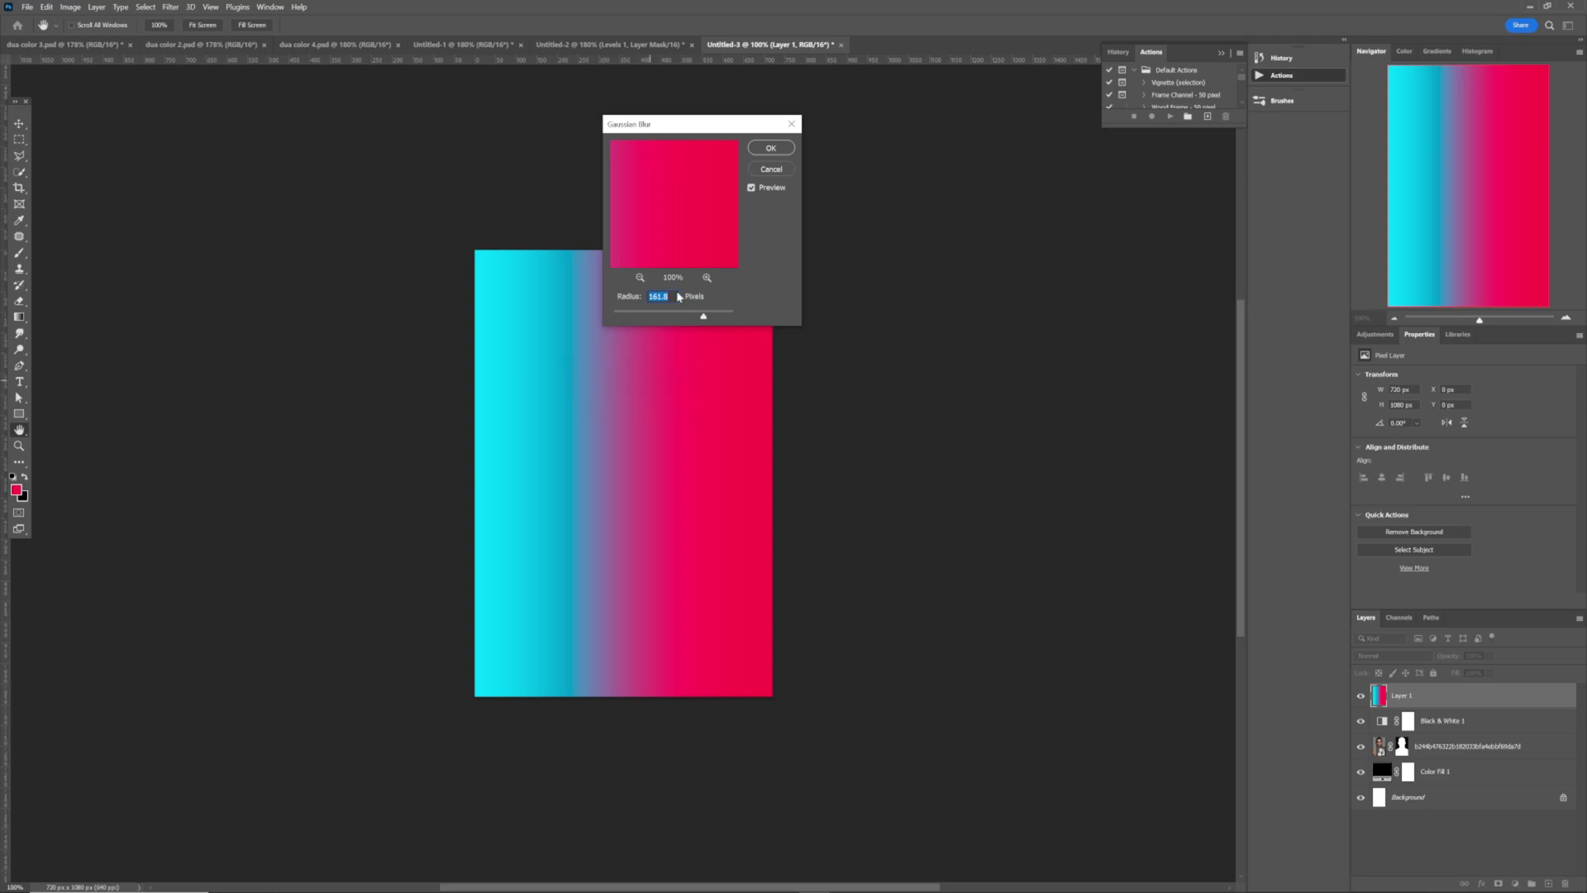
left_click(766, 149)
key("b")
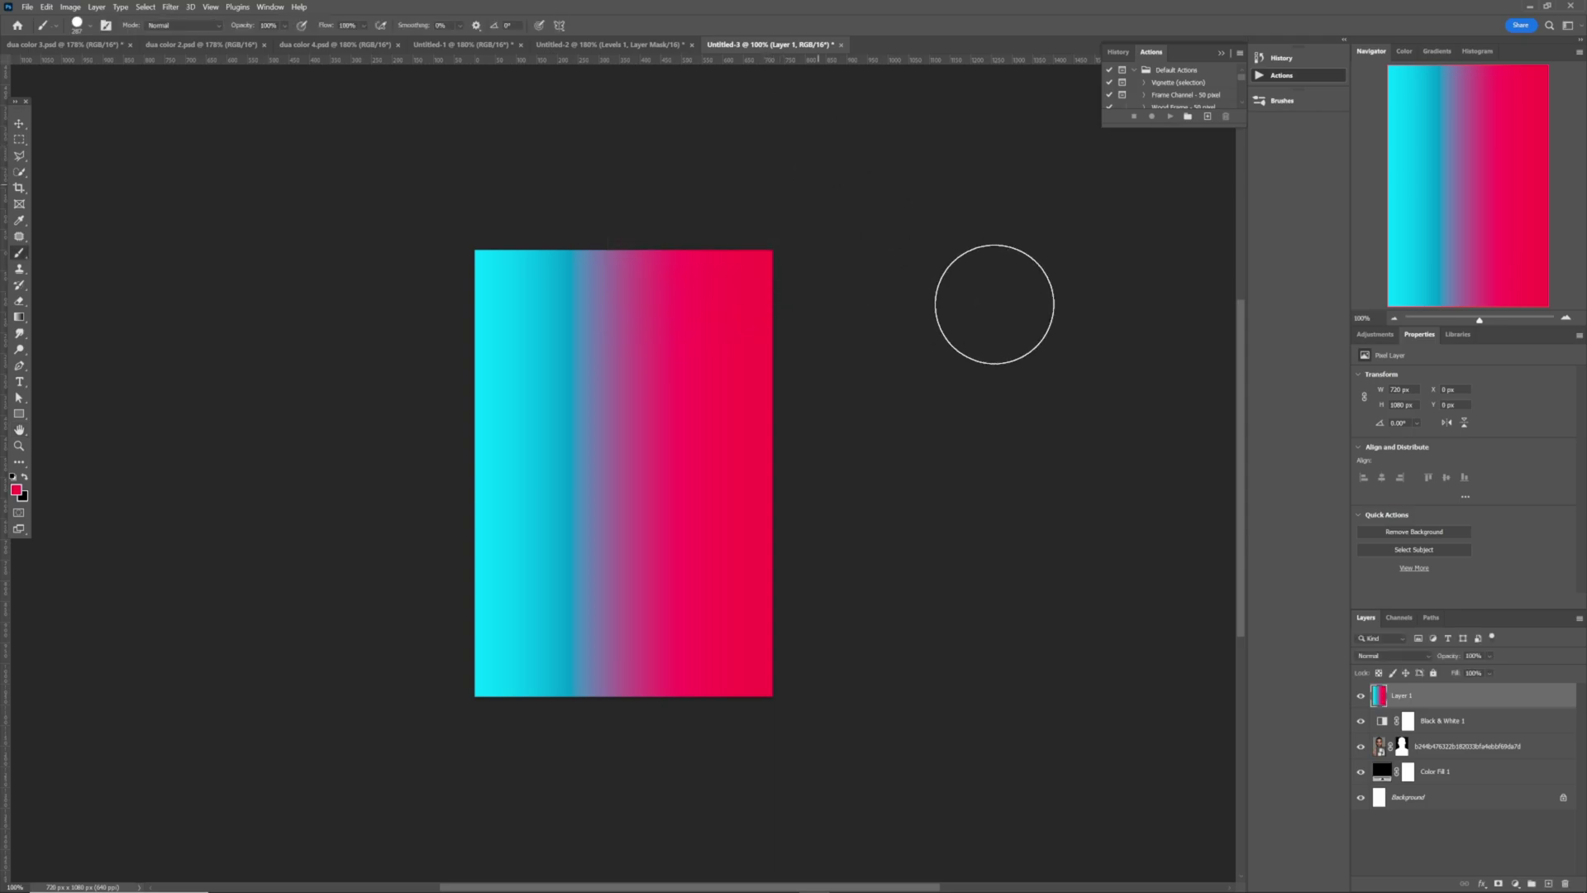
Compare the Multiply and Color blend modes on the blurred colour layer and settle on Multiply
left_click(1409, 656)
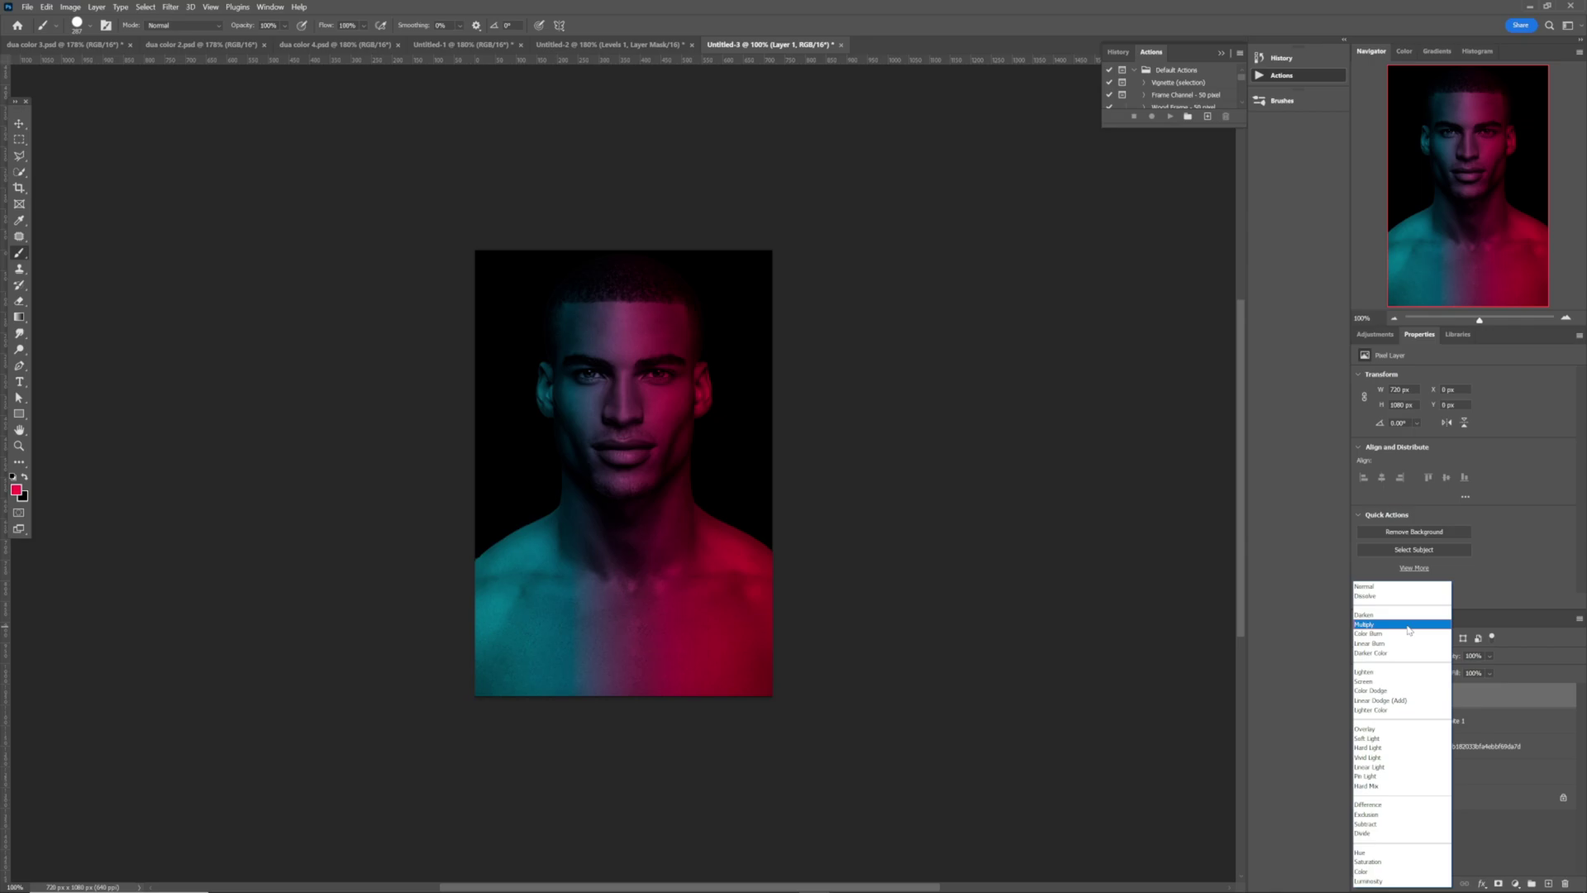
left_click(1409, 625)
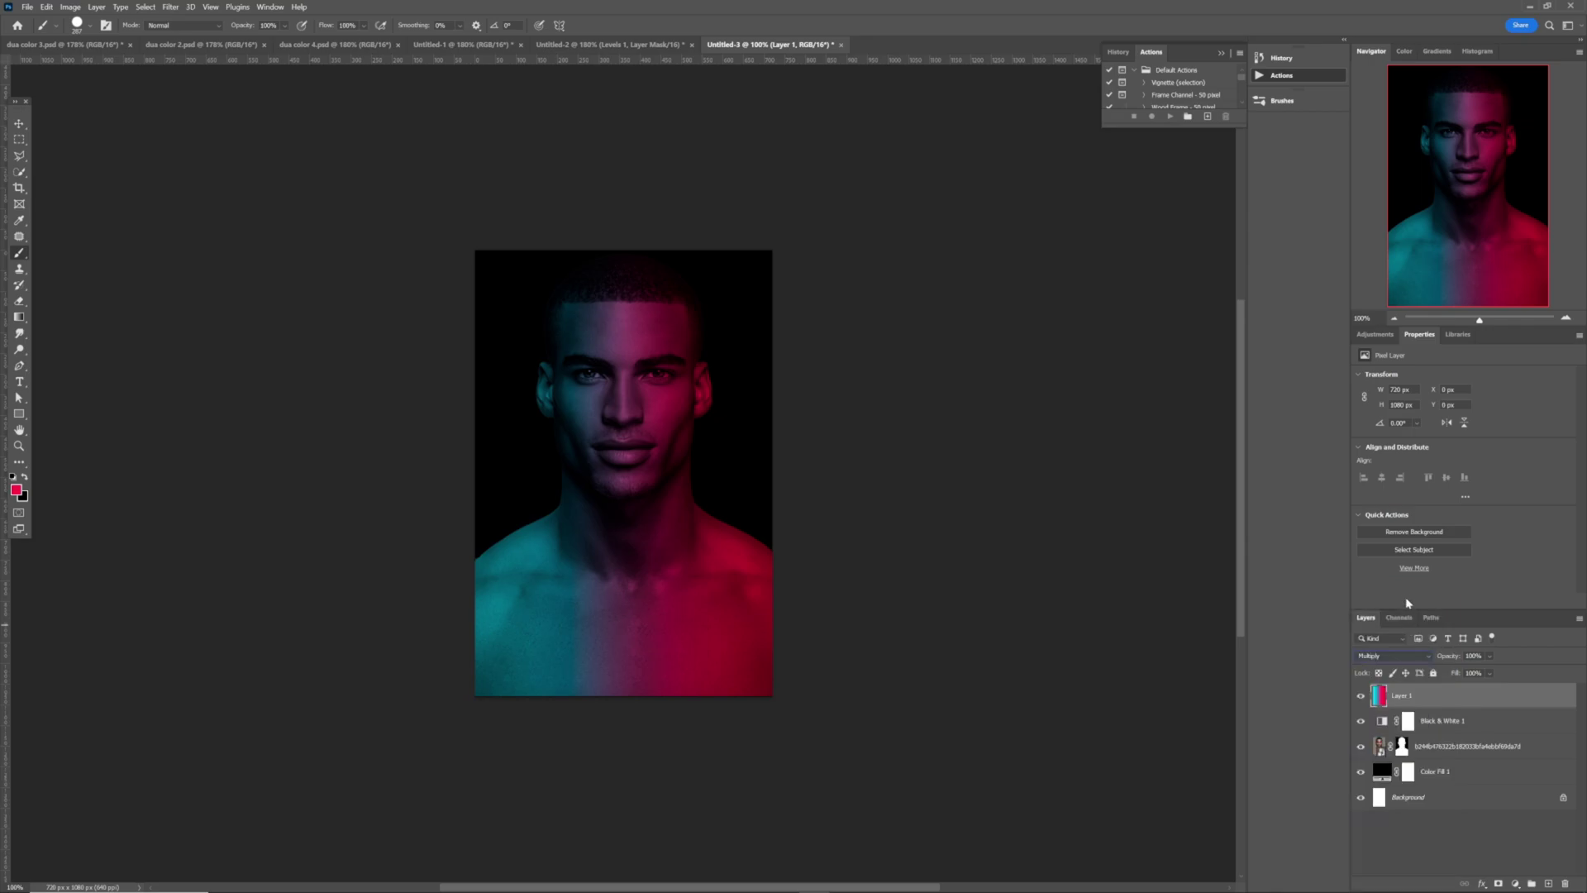
left_click(1416, 659)
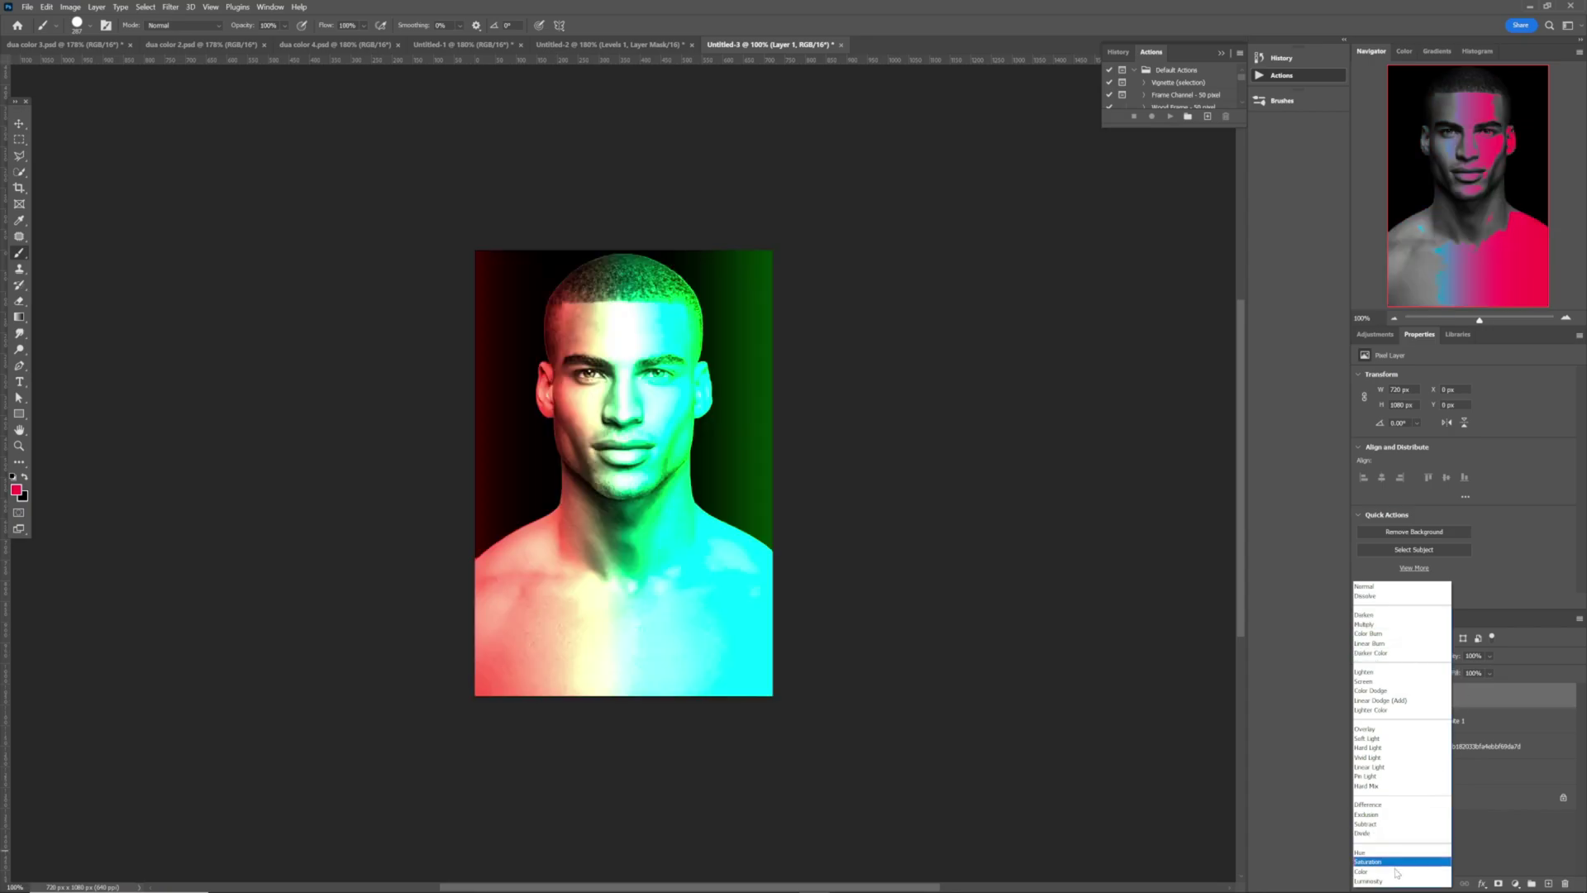
left_click(1387, 873)
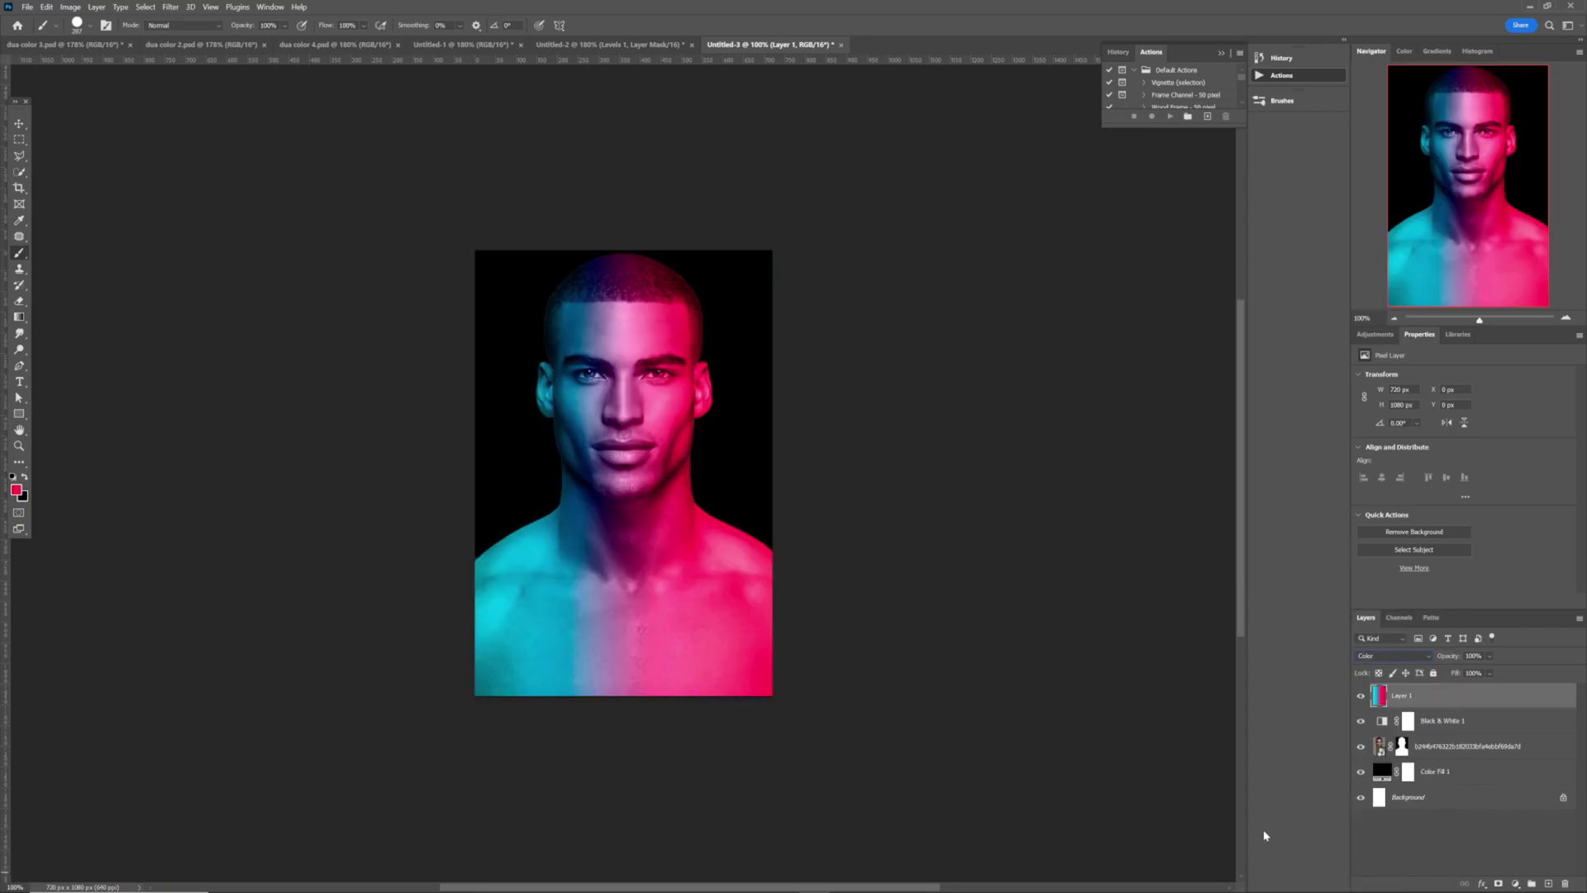
left_click(1432, 659)
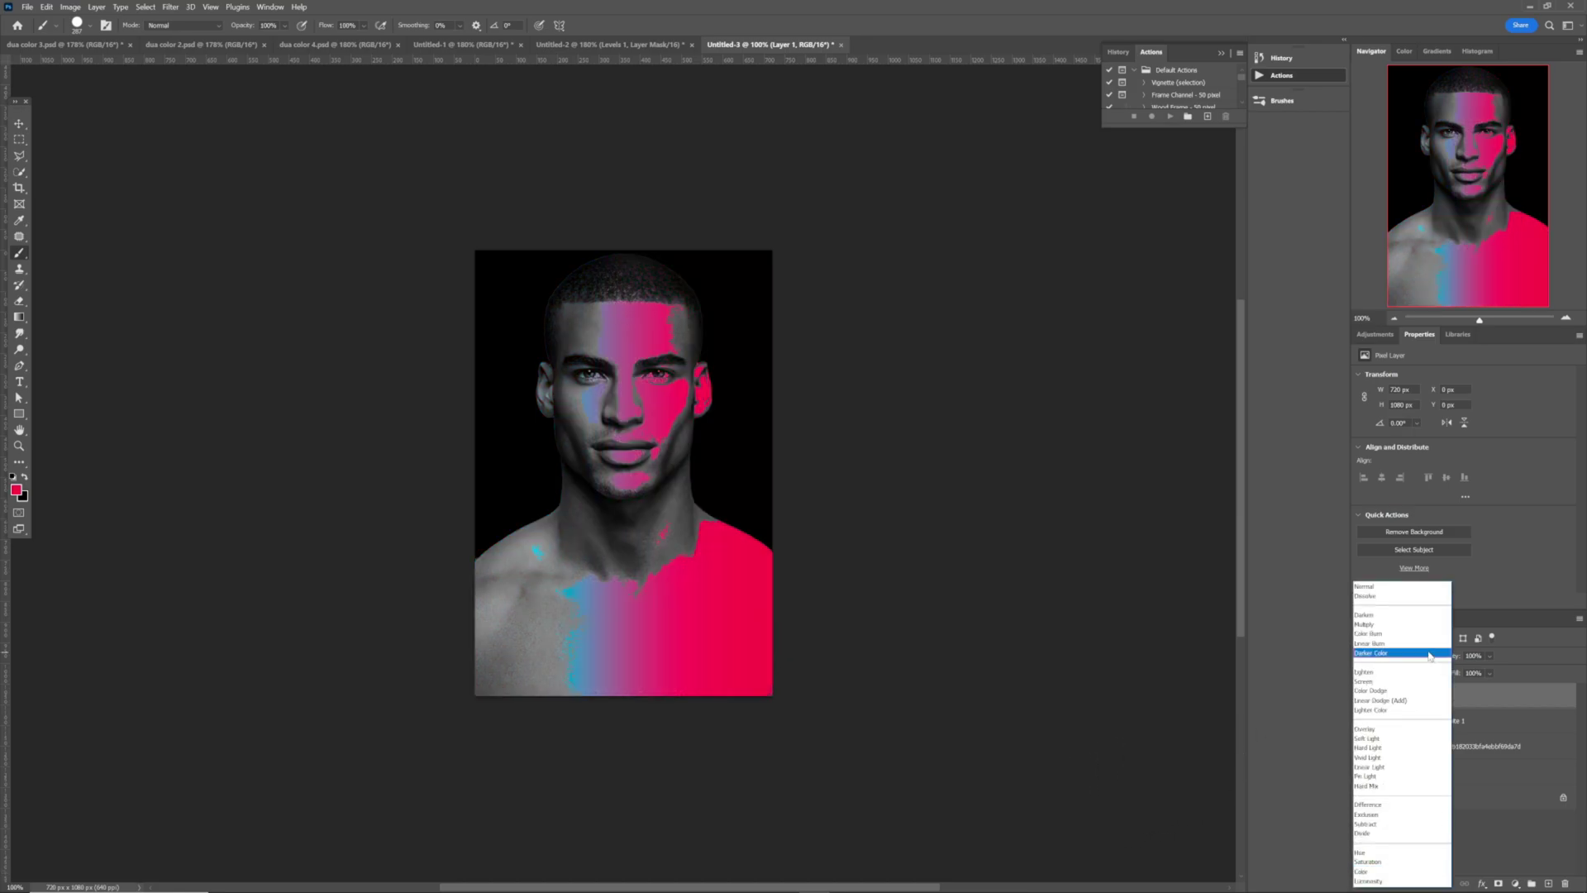
left_click(1412, 626)
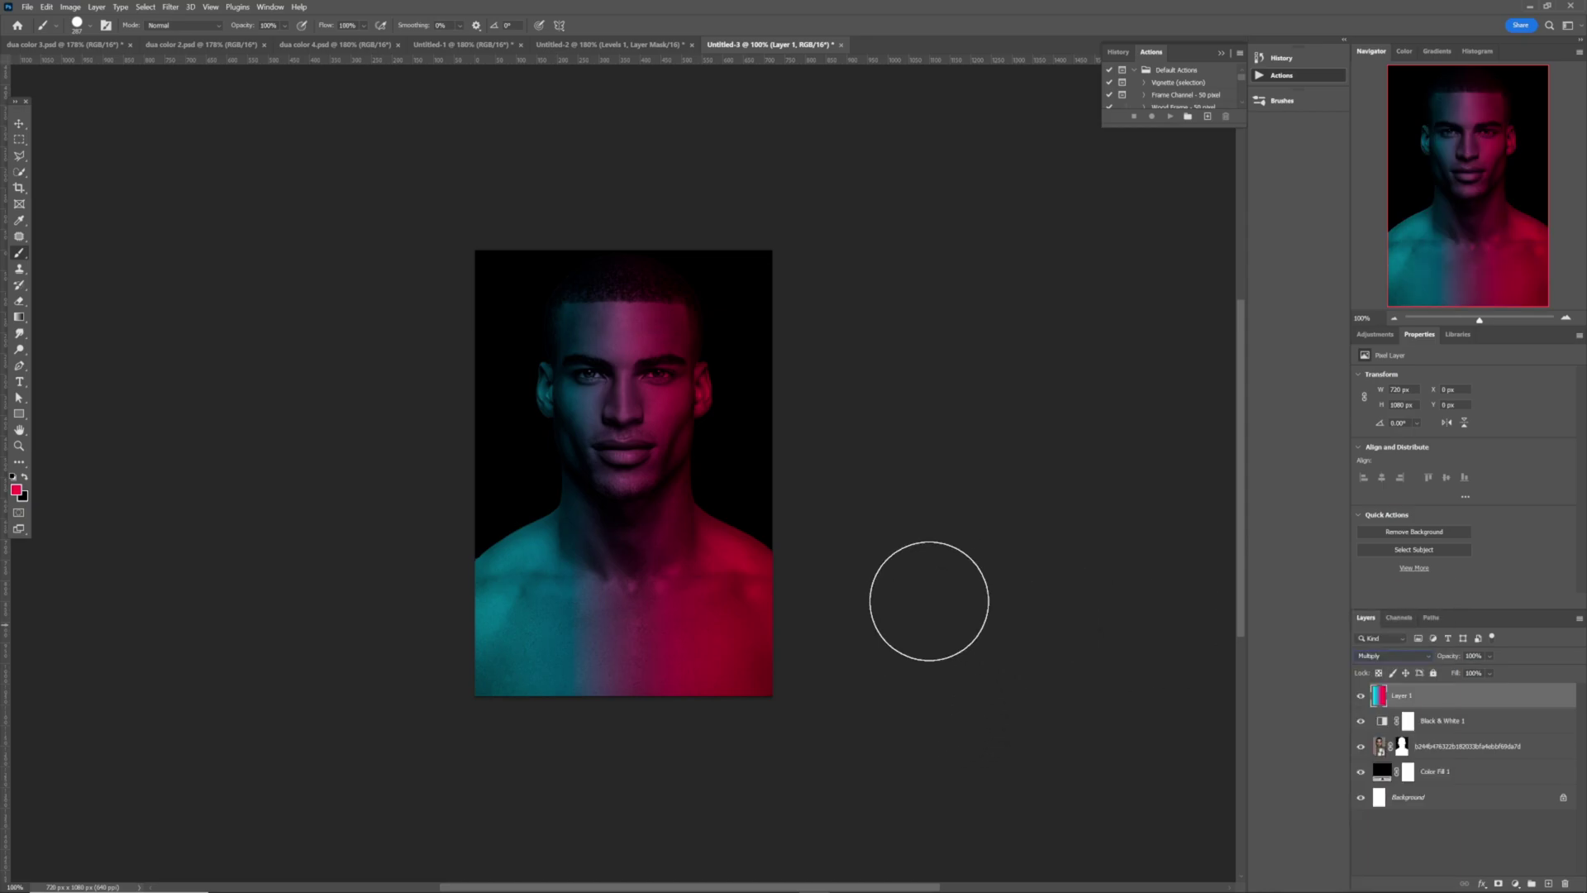
Deselect the layers, fit the portrait to the view, and compare the lighting effects in Untitled-1, Untitled-2 and Untitled-3
key("v")
left_click(834, 546)
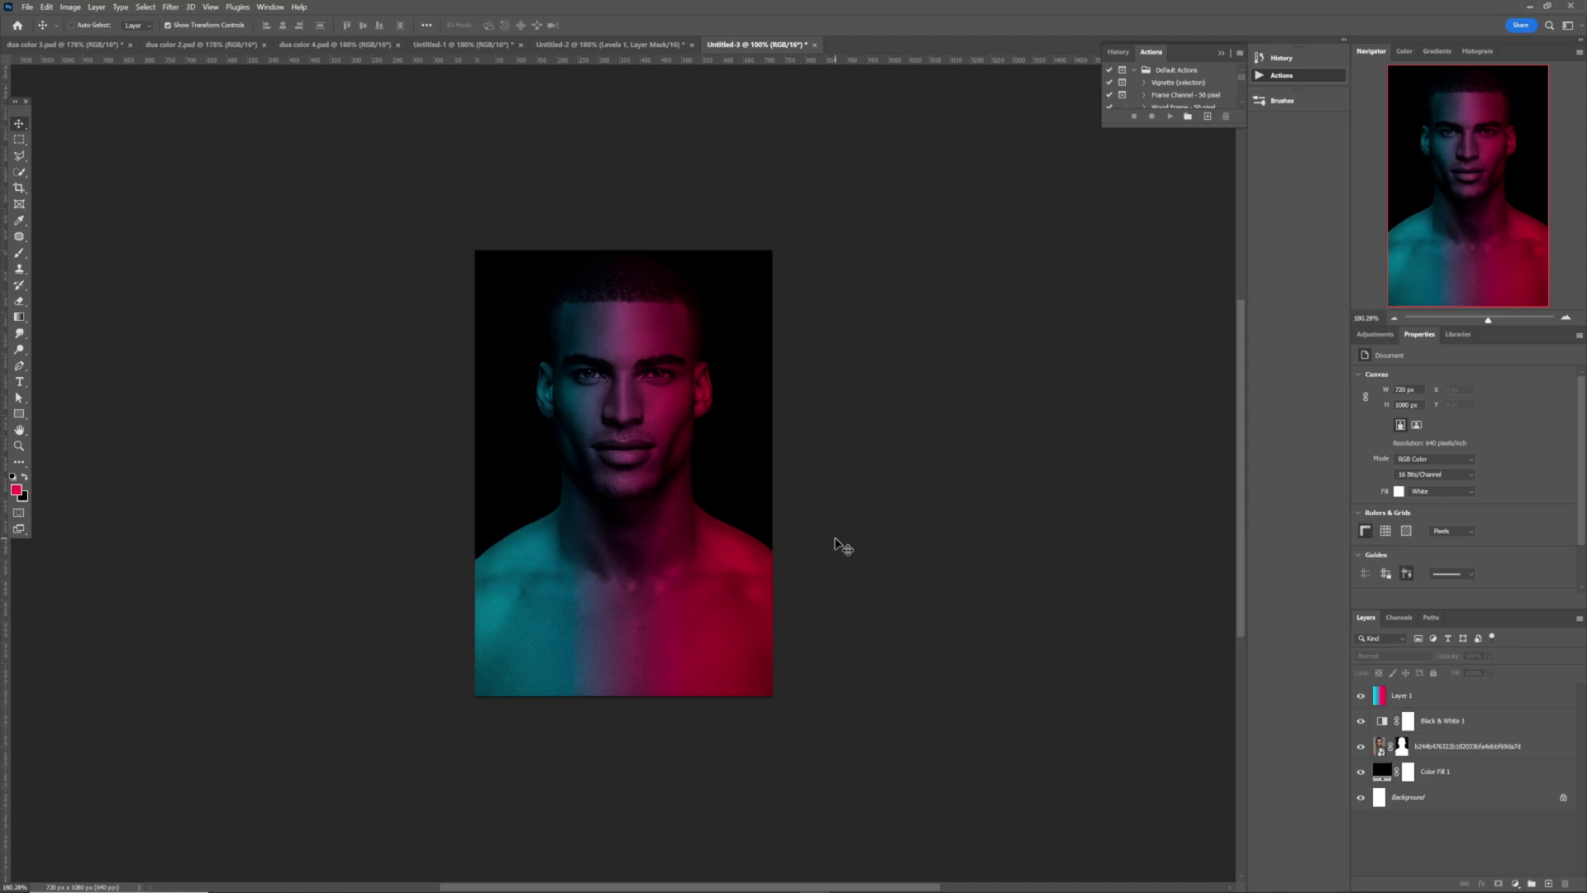
key("ctrl+0")
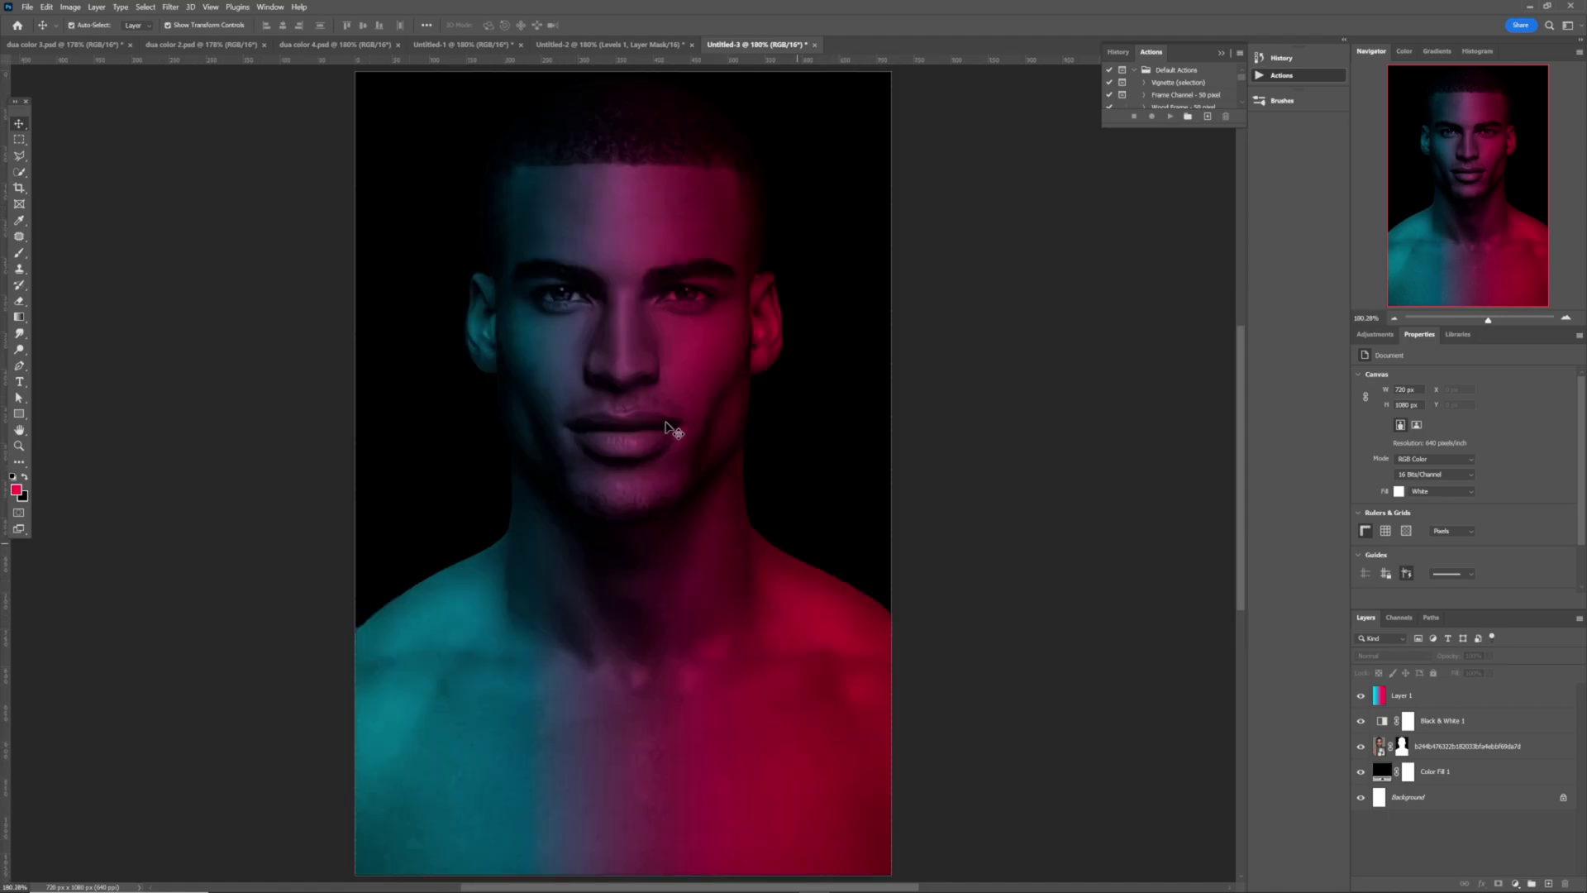
left_click(612, 46)
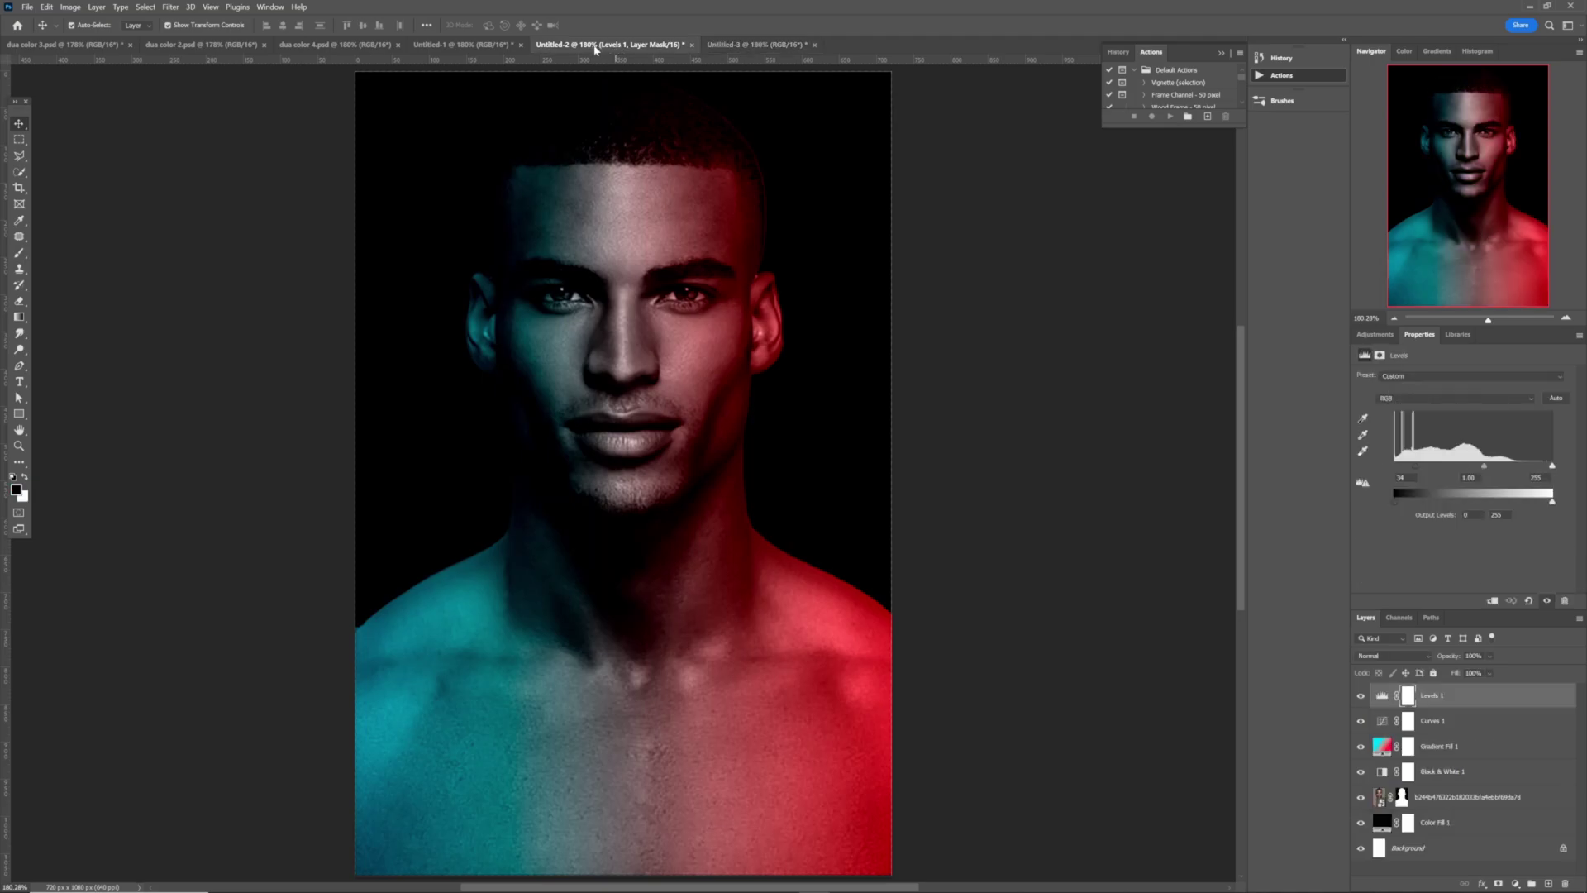
left_click(443, 46)
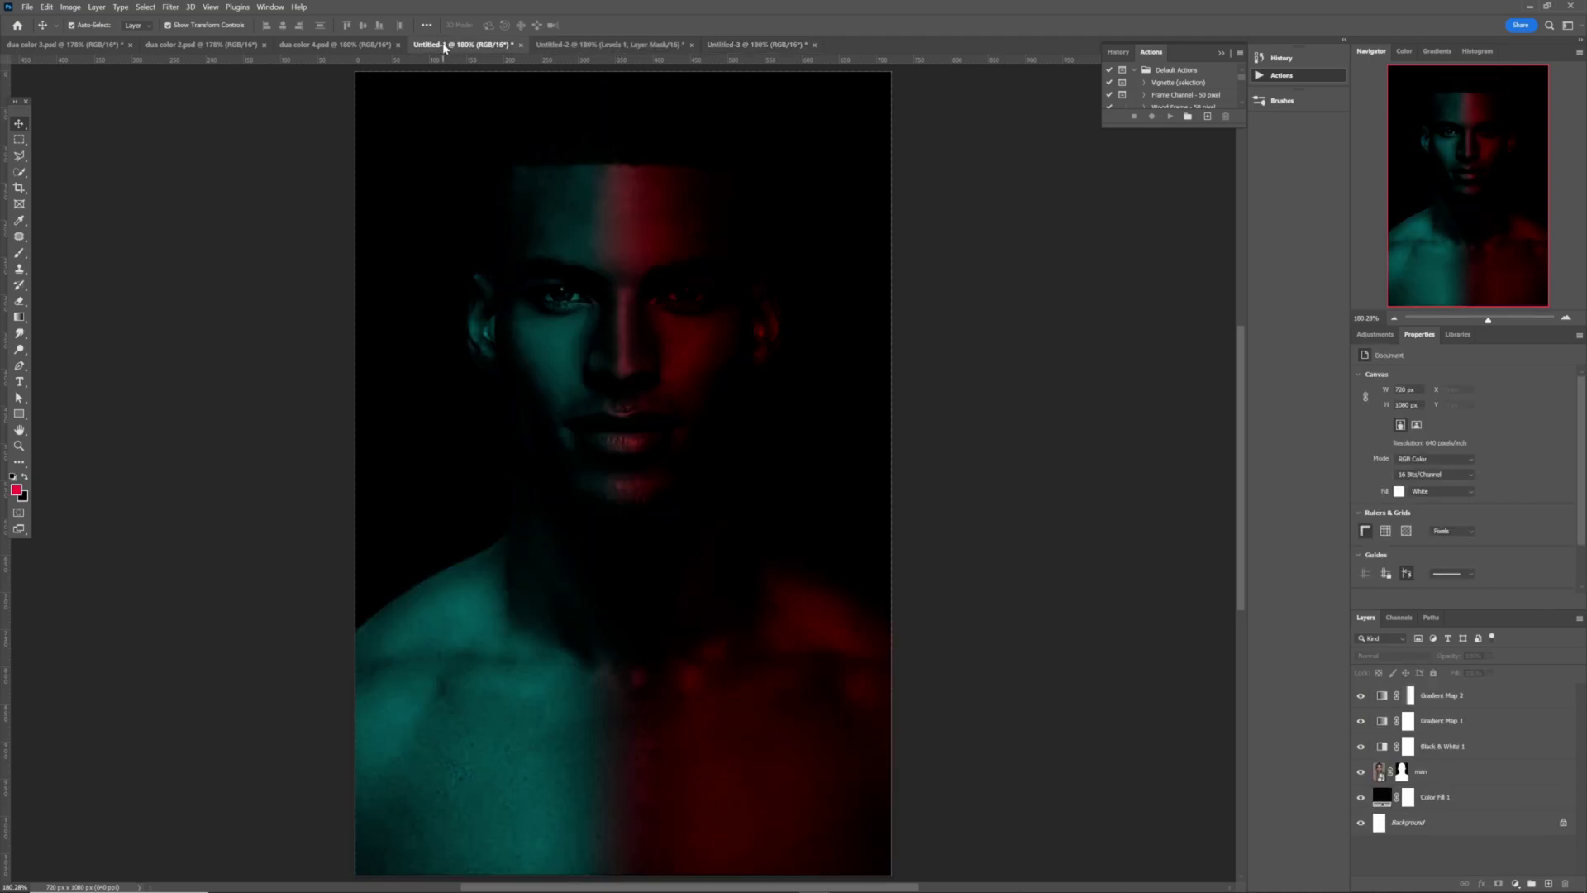
left_click(619, 48)
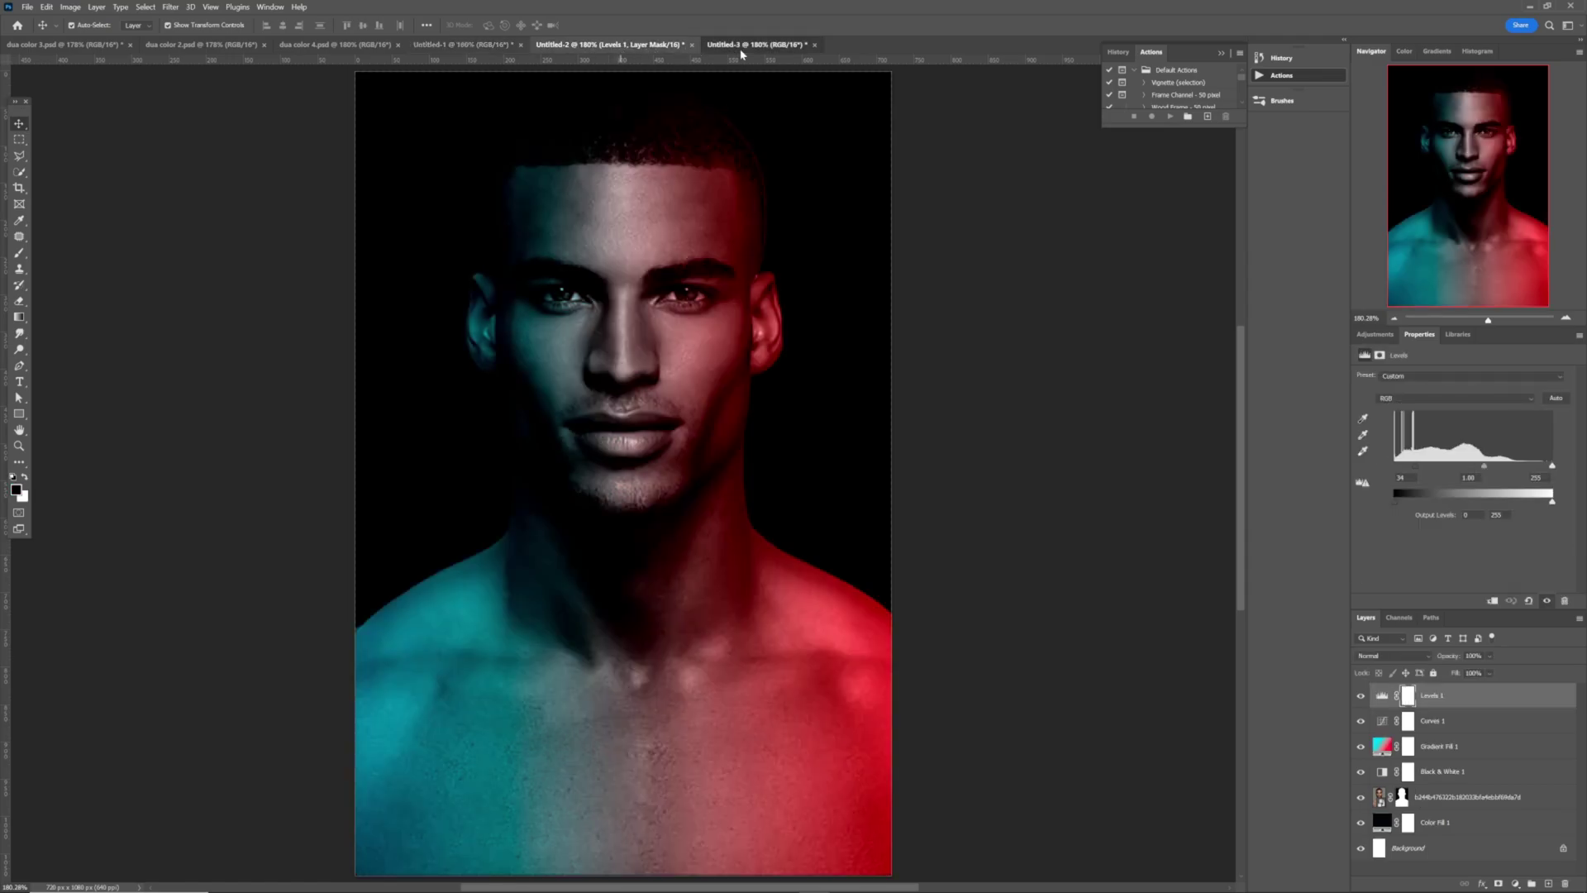
left_click(741, 48)
left_click(479, 48)
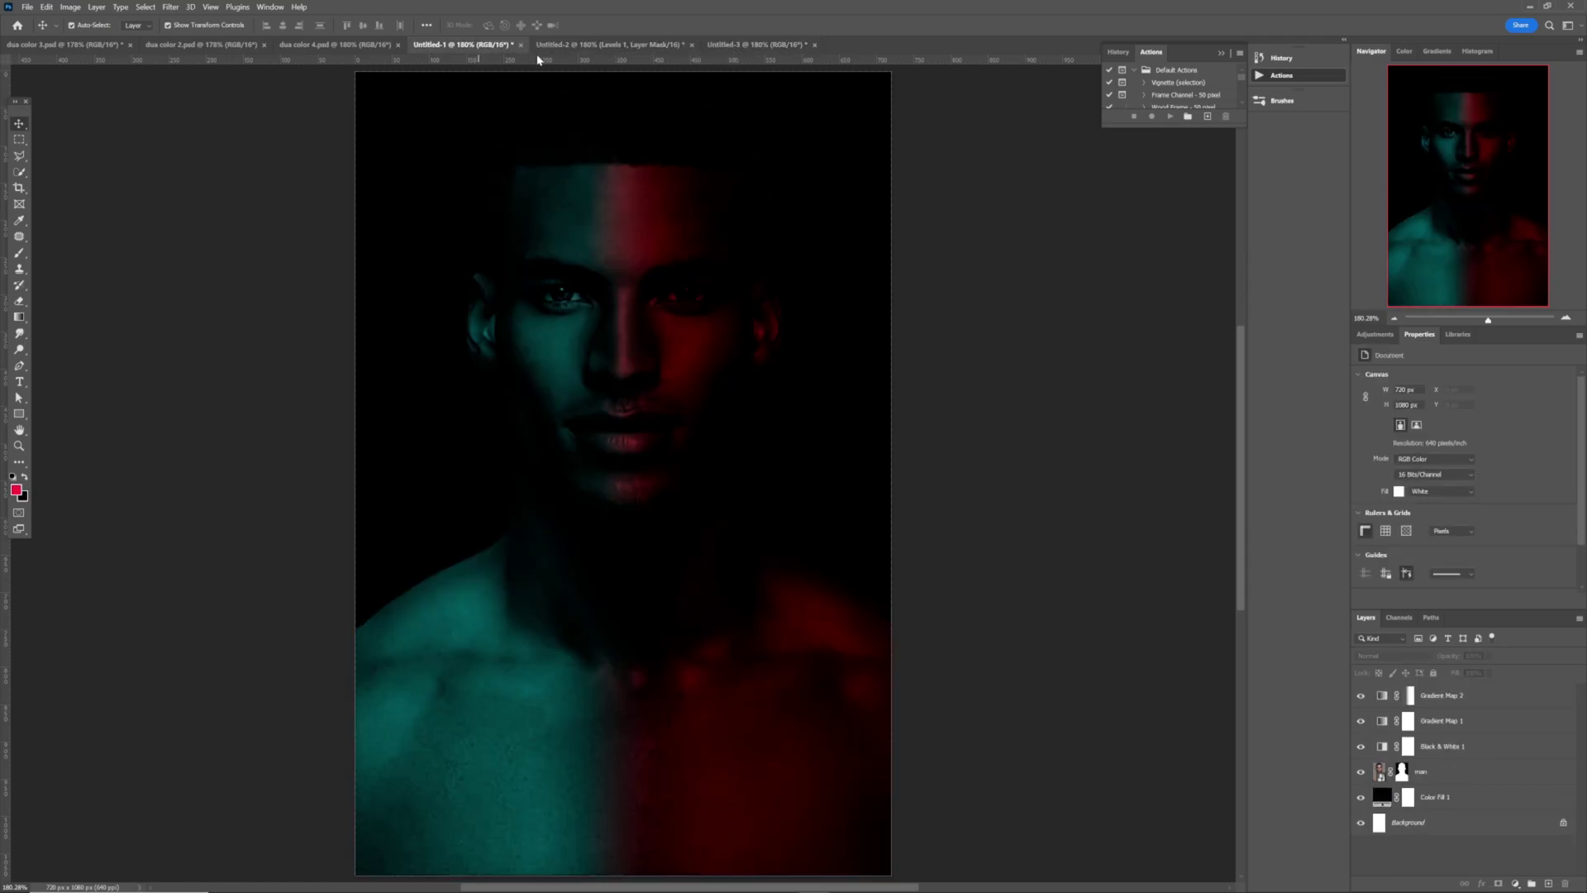
left_click(607, 45)
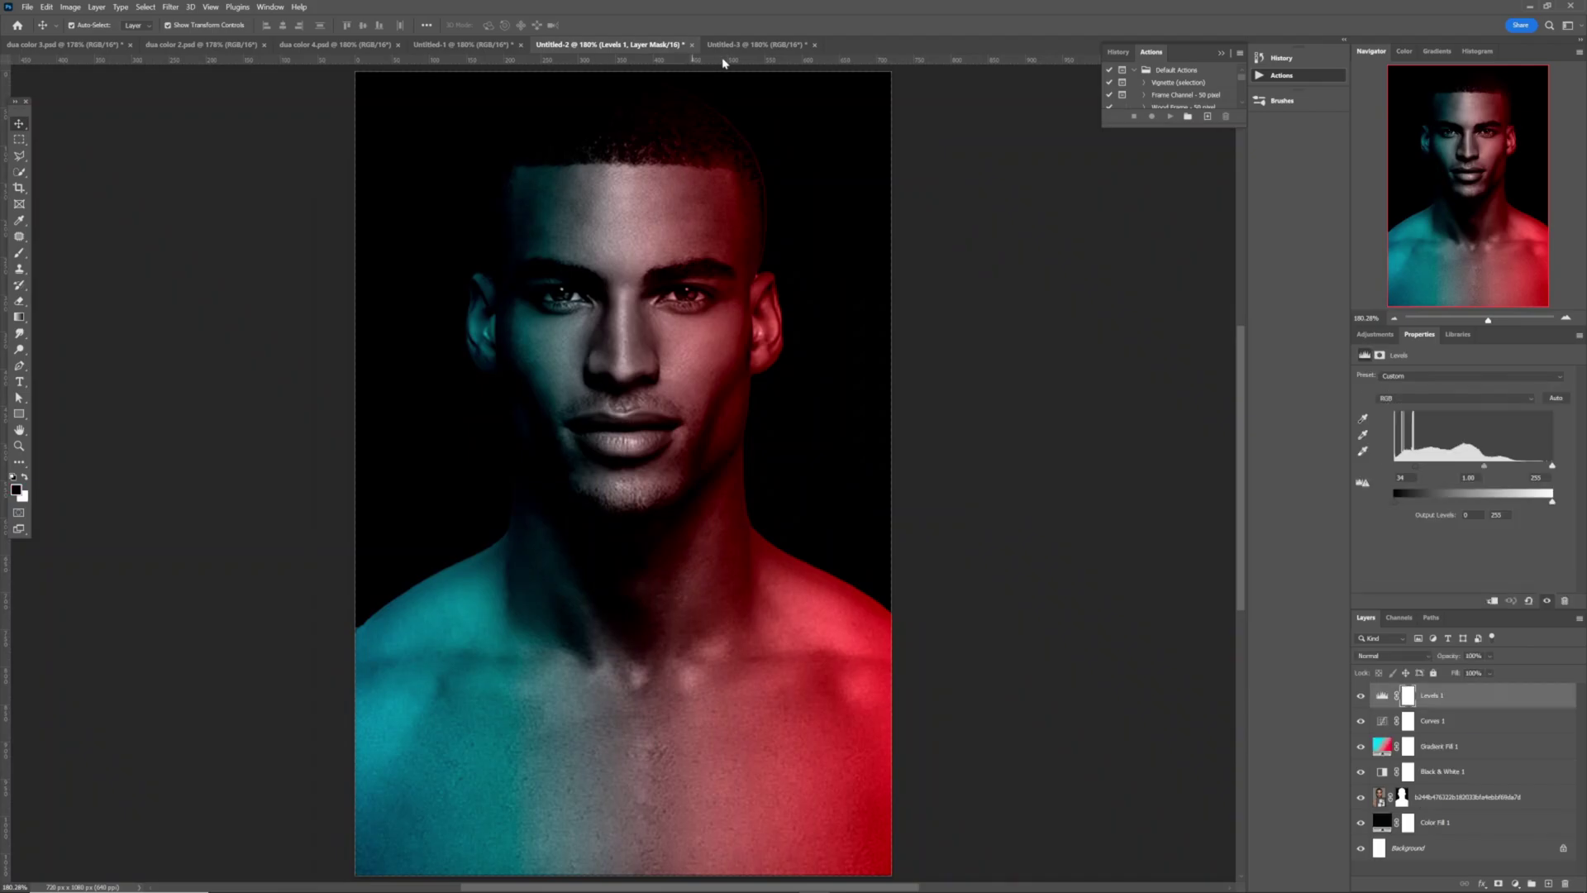
left_click(603, 45)
left_click(469, 45)
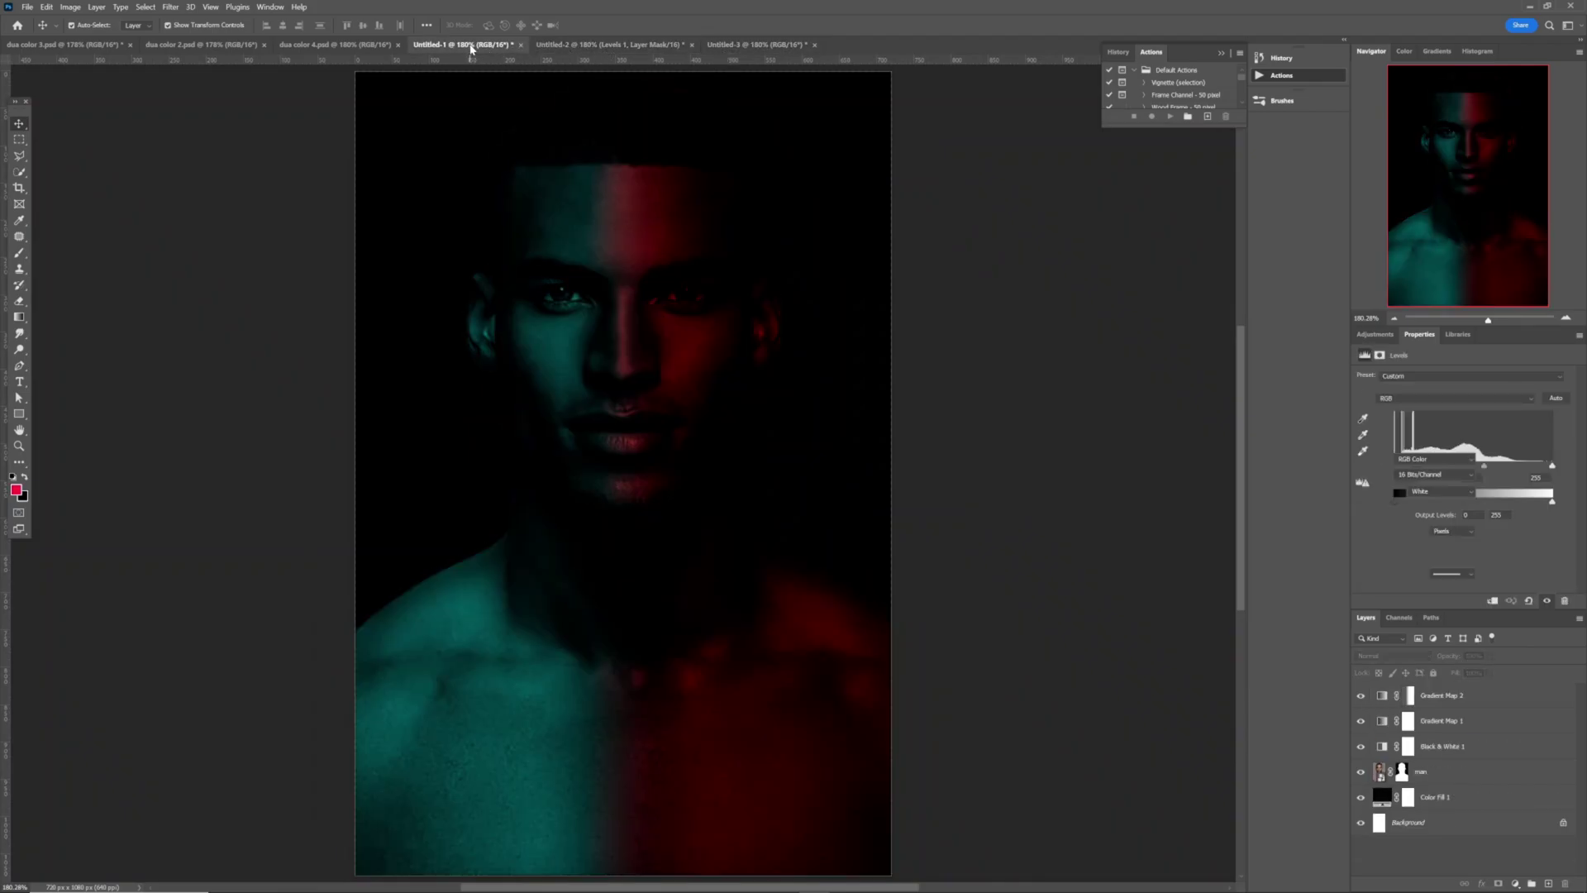
left_click(646, 46)
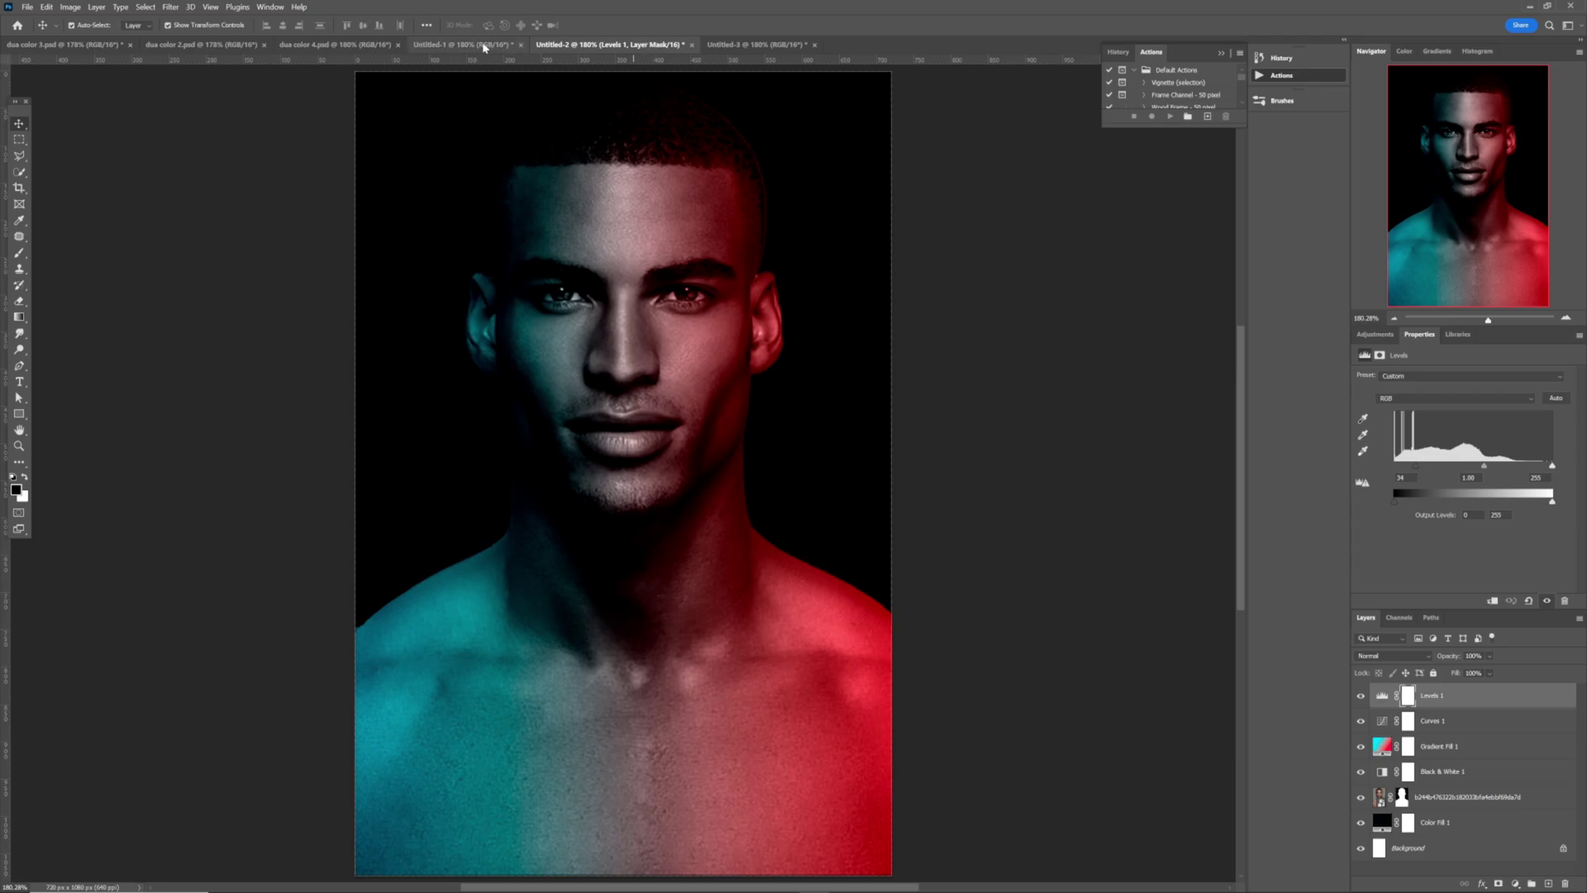
left_click(454, 45)
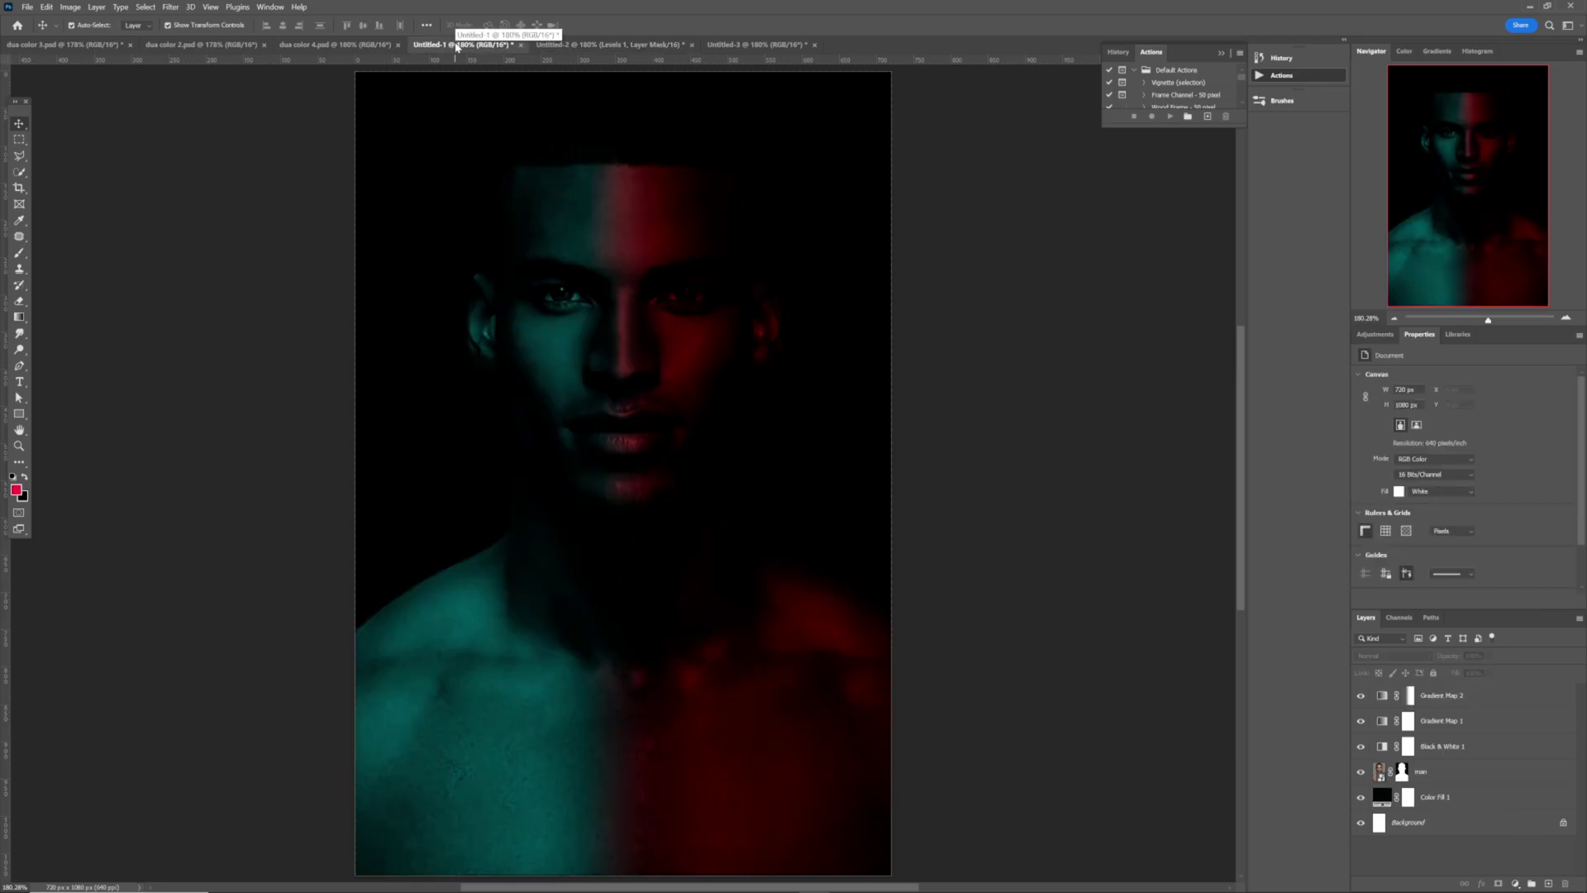